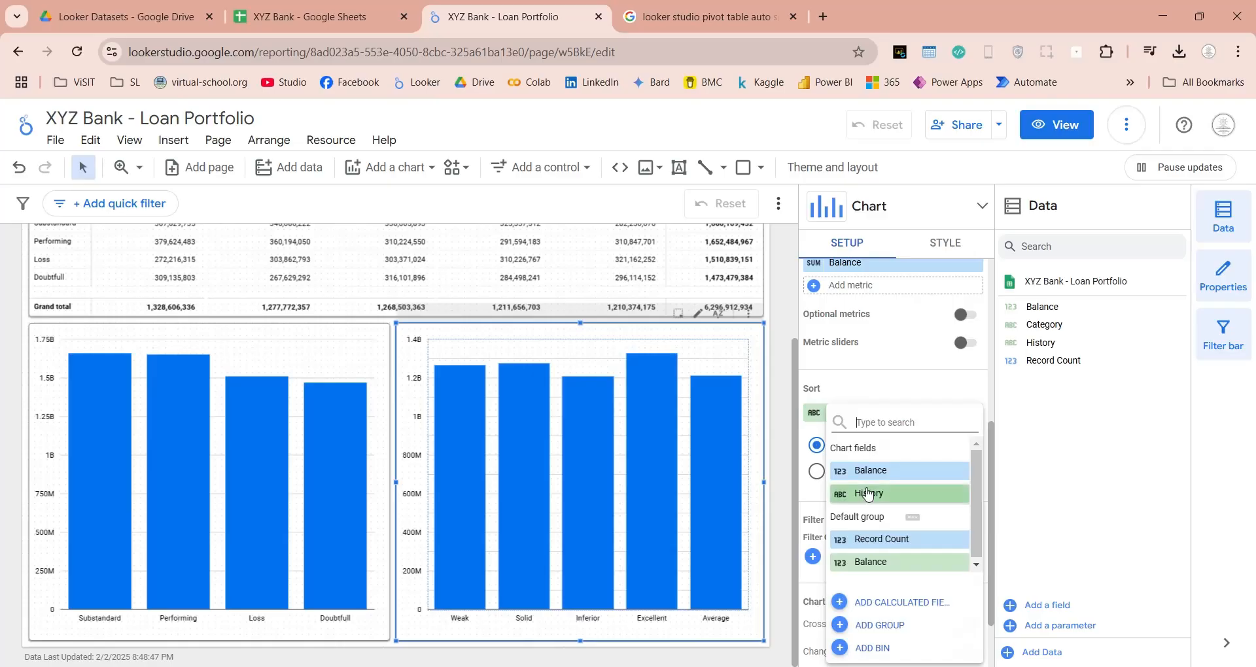
Sort the column chart of loan history by Balance in descending order.
{"action": "left_click", "coordinate": [859, 472]}
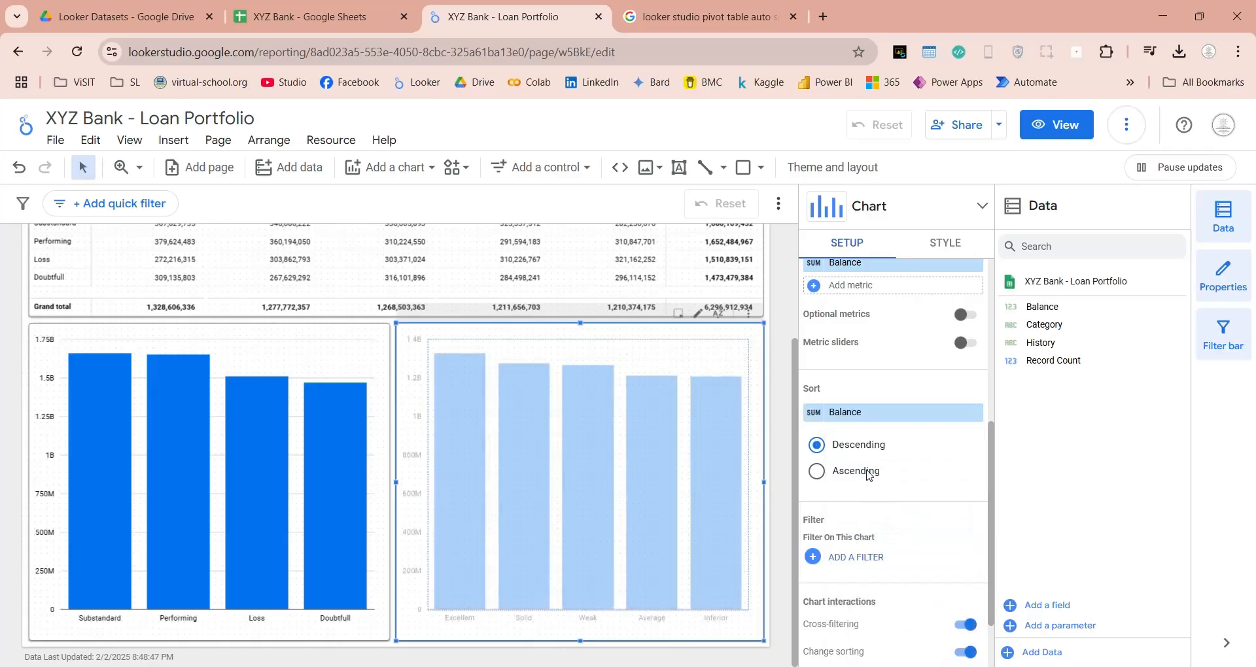
{"action": "left_click", "coordinate": [784, 570]}
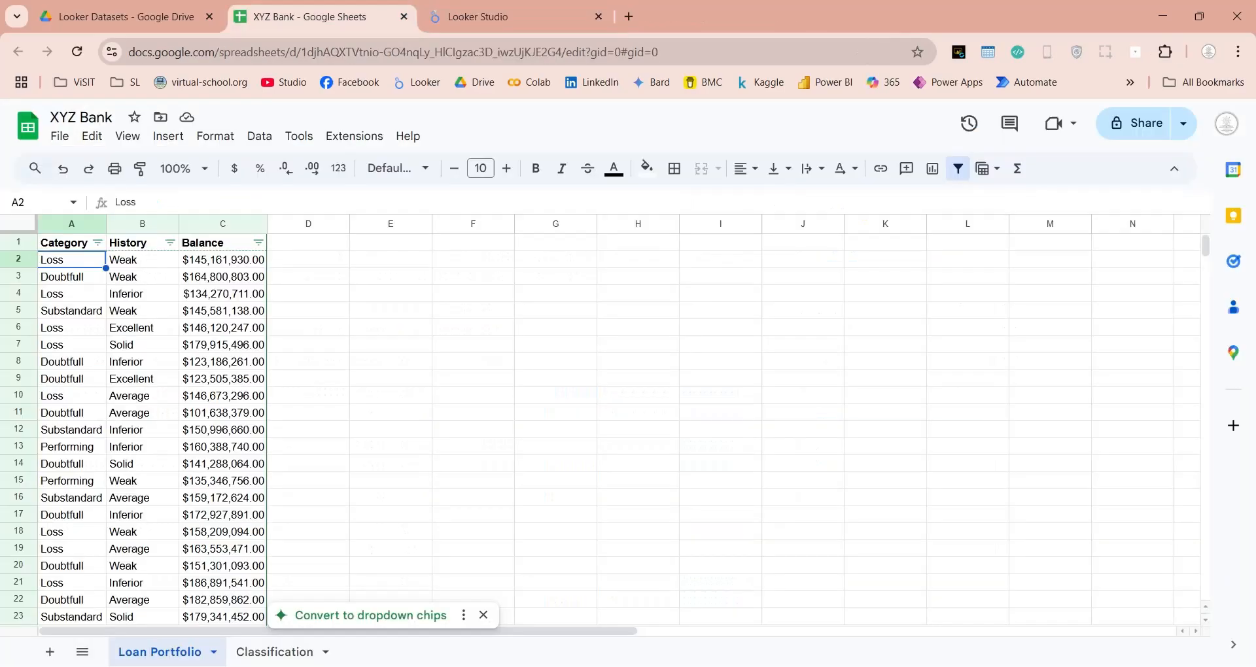
Look through the loan records in the Loan Portfolio sheet, and create a new report in Looker Studio.
{"action": "scroll", "coordinate": [126, 277], "scroll_direction": "down", "scroll_amount": 10}
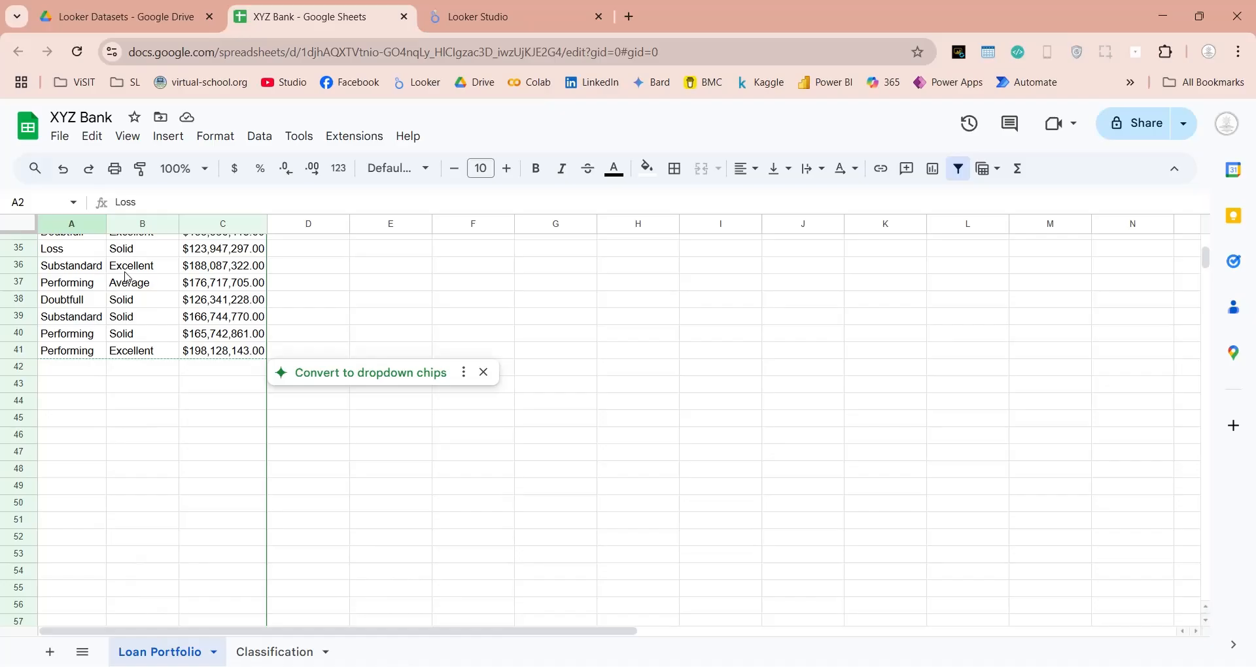
{"action": "scroll", "coordinate": [127, 278], "scroll_direction": "up", "scroll_amount": 11}
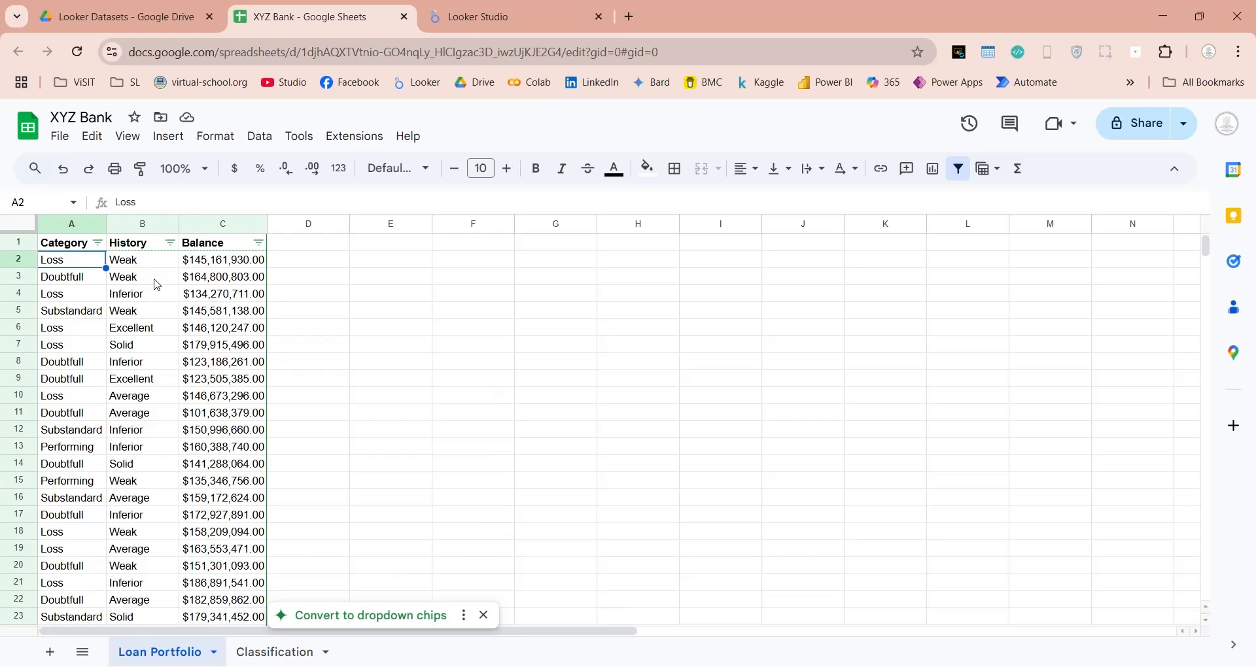
{"action": "left_click", "coordinate": [478, 17]}
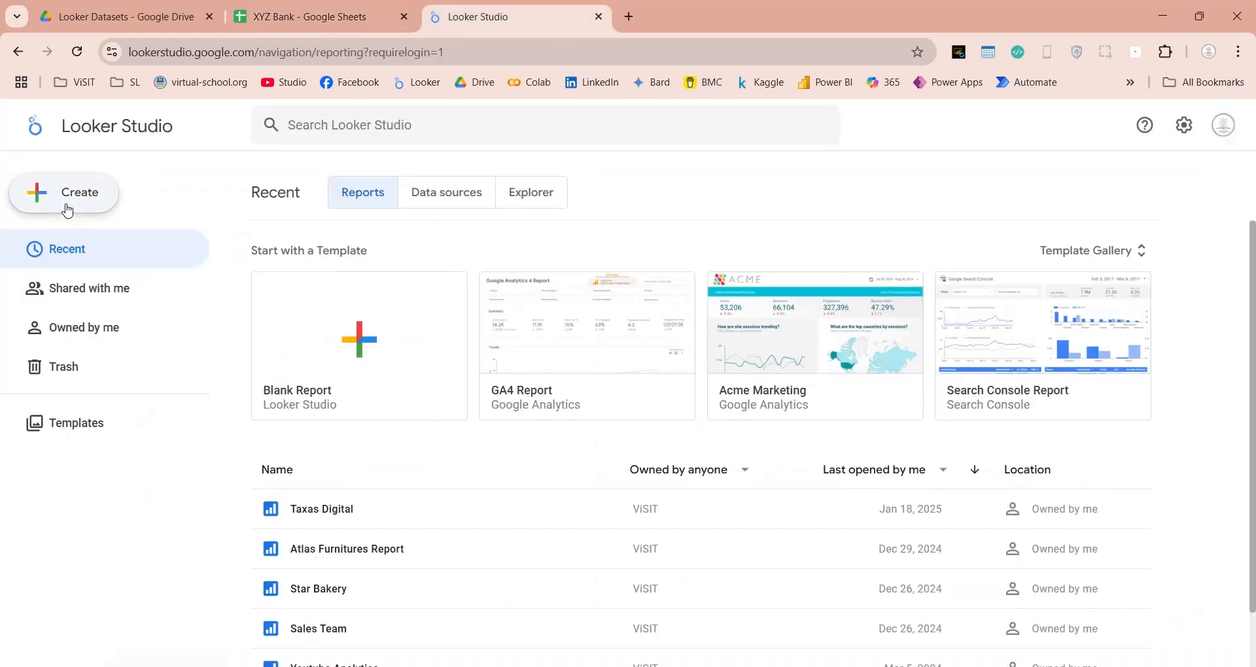
{"action": "left_click", "coordinate": [65, 193]}
{"action": "left_click", "coordinate": [73, 238]}
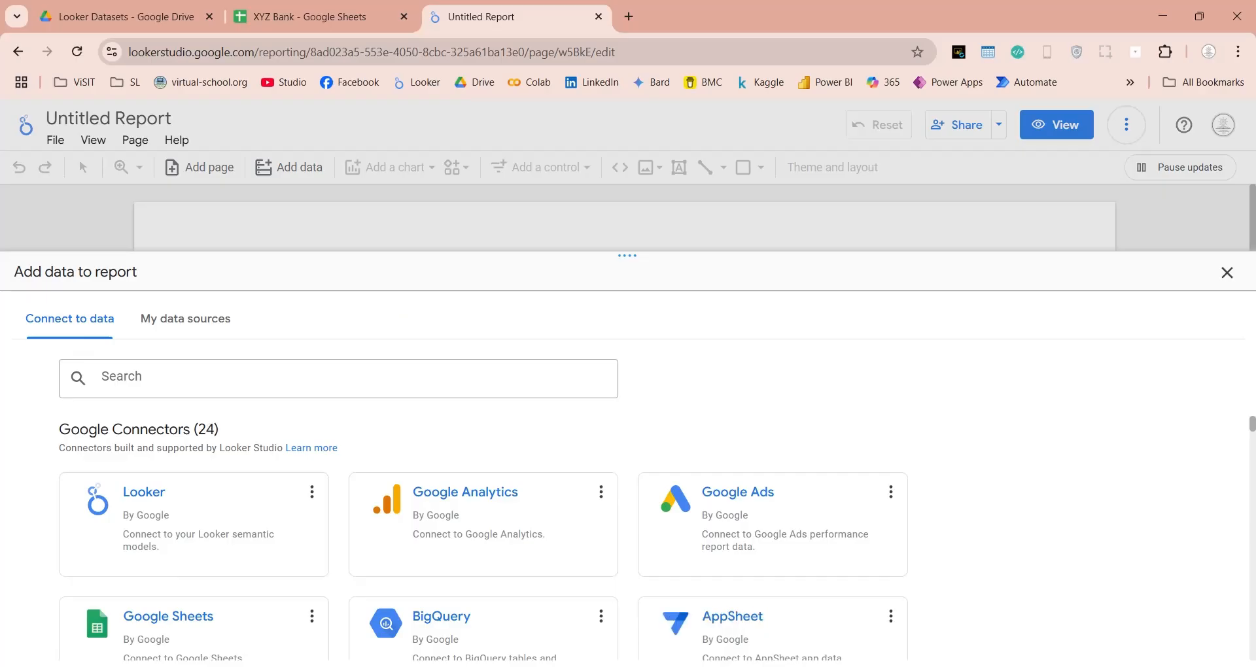
Connect the report to the Loan Portfolio worksheet of the XYZ Bank spreadsheet through the Google Sheets connector.
{"action": "left_click", "coordinate": [183, 646]}
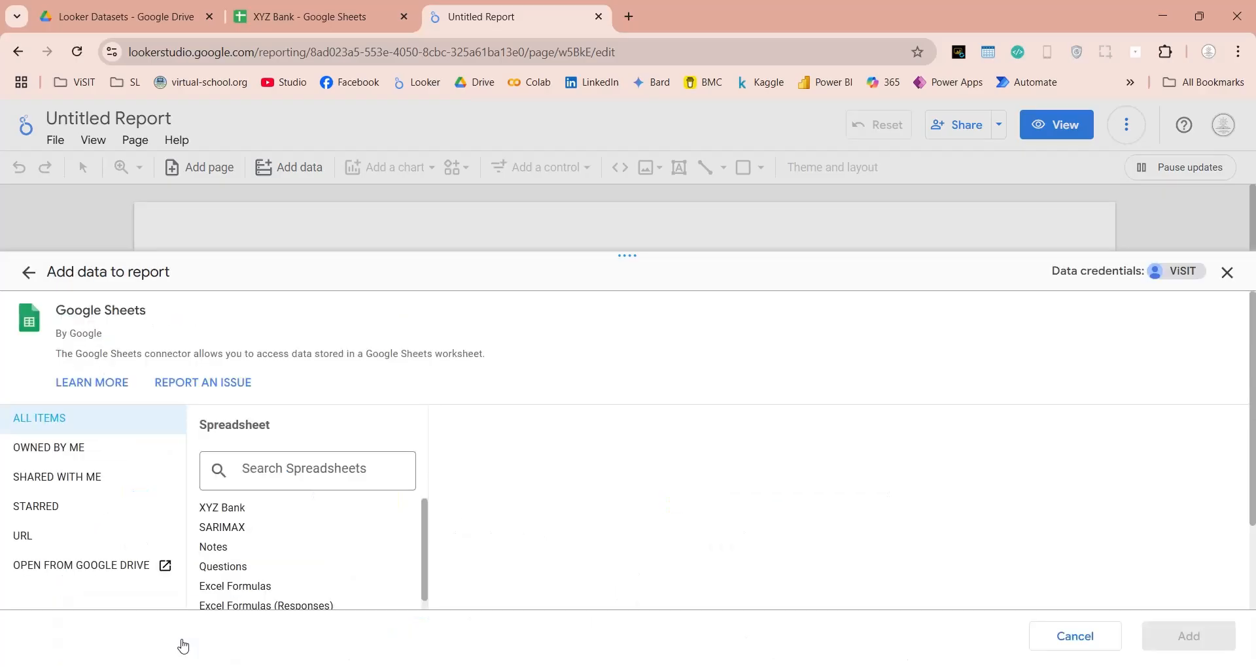
{"action": "left_click", "coordinate": [237, 518]}
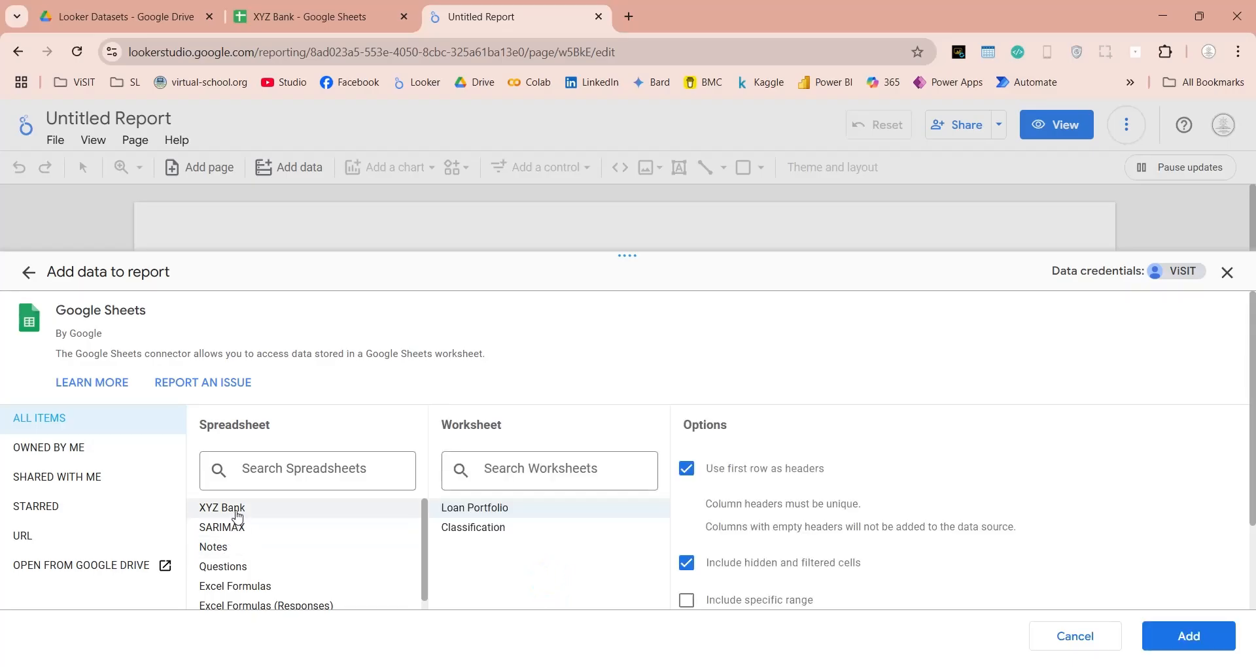
{"action": "left_click", "coordinate": [1203, 638]}
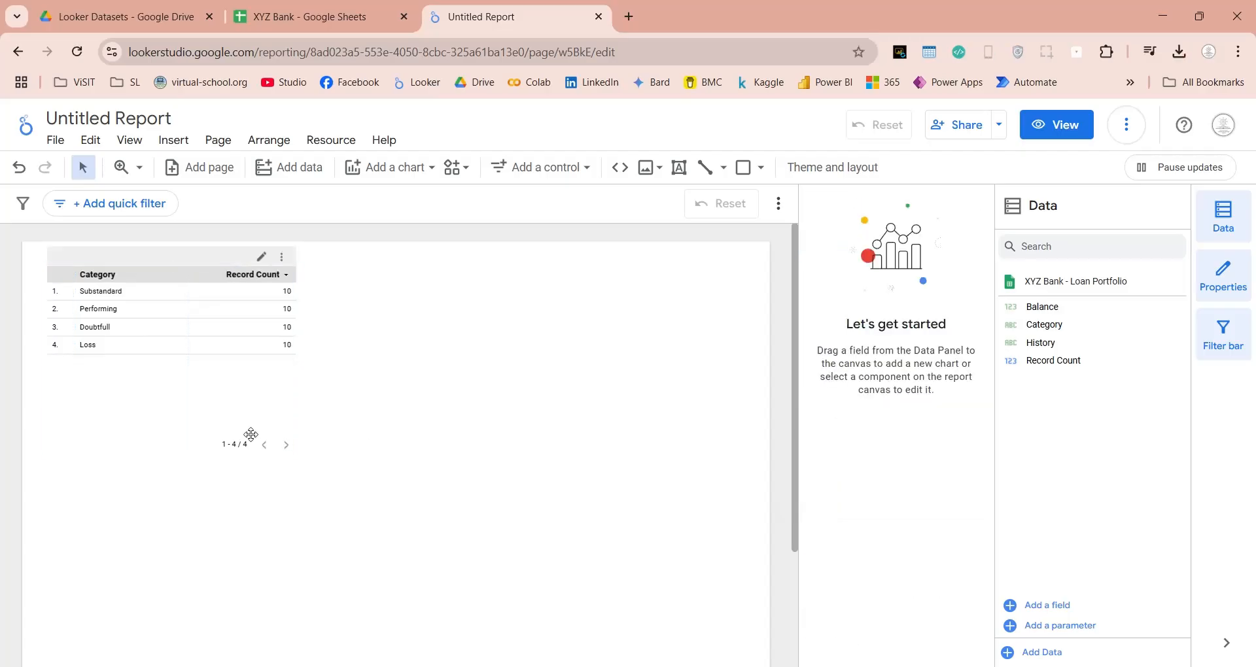
Delete the automatically added Category and Record Count table from the report page.
{"action": "left_click", "coordinate": [251, 431]}
{"action": "key", "text": "Delete"}
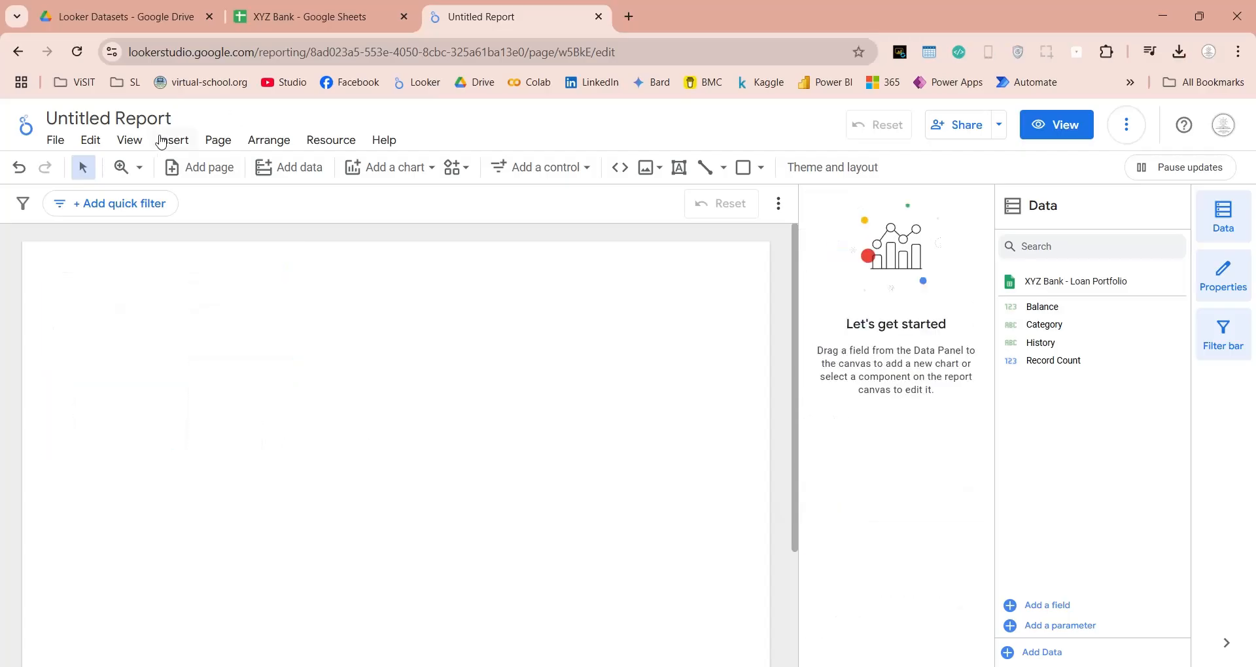
{"action": "left_click", "coordinate": [165, 139]}
Rename the report as "XYZ Bank - Loan Portfolio".
{"action": "left_click", "coordinate": [155, 113]}
{"action": "left_click", "coordinate": [155, 114]}
{"action": "type", "text": "XYZ Ba"}
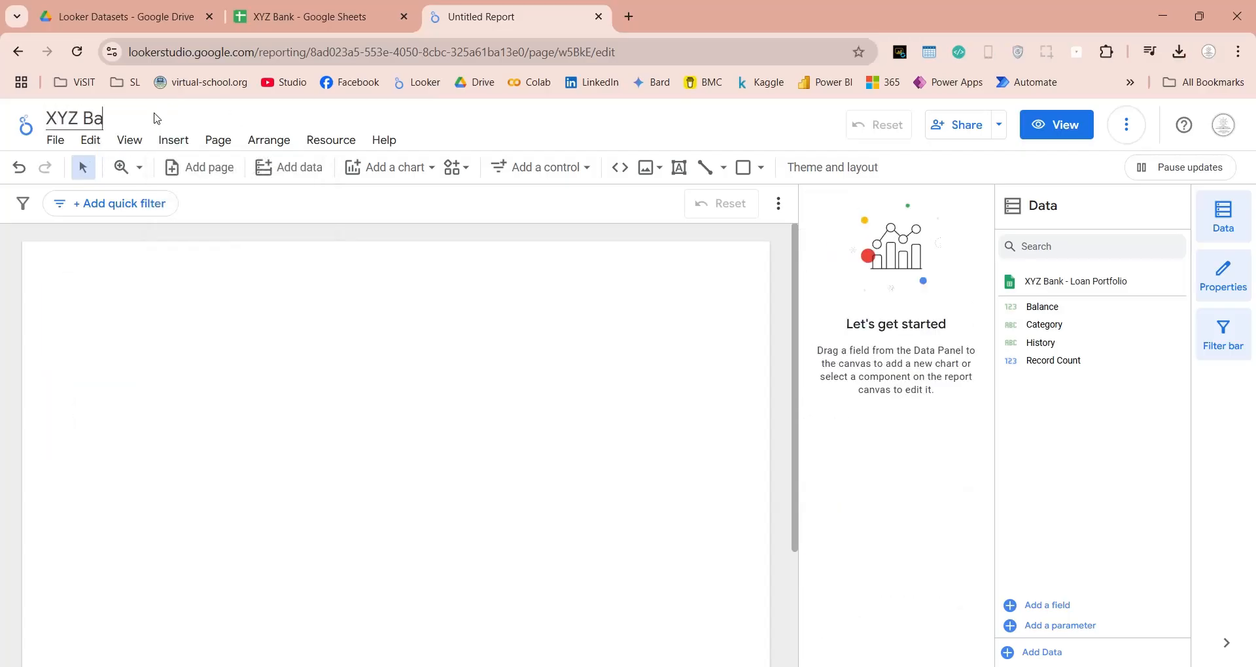
{"action": "type", "text": "nk - Loa"}
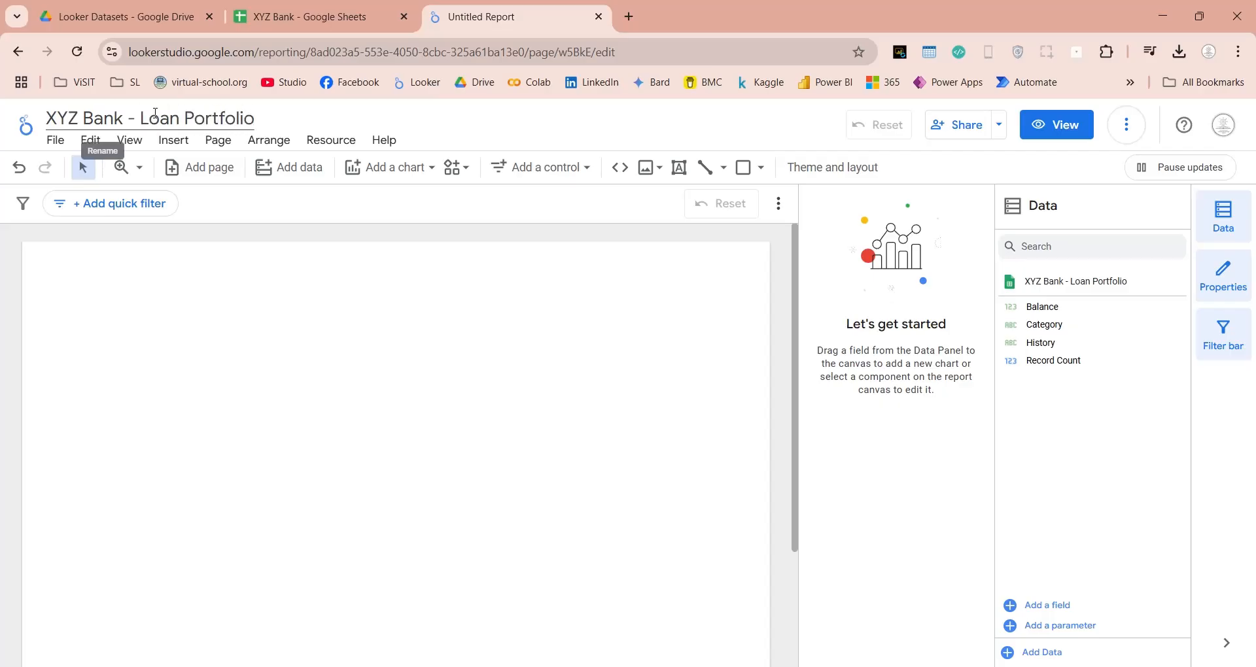
{"action": "type", "text": "n Portfolio"}
{"action": "key", "text": "Return"}
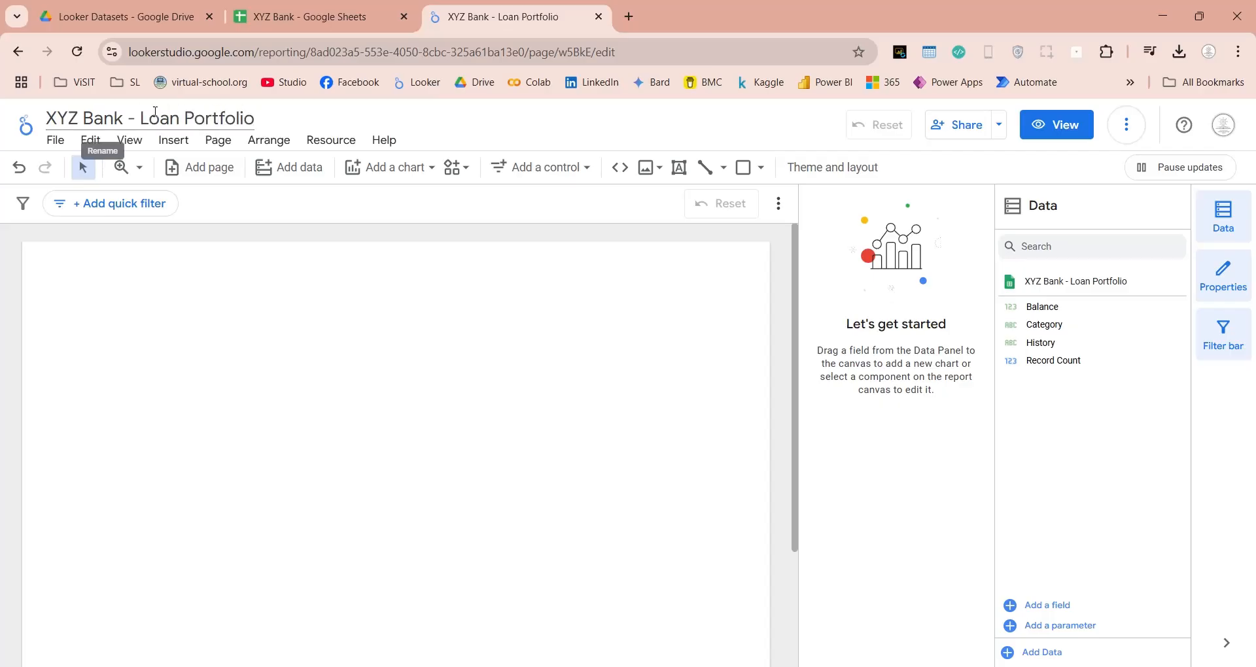
Set components to snap to the grid and choose a finer grid size for the canvas.
{"action": "left_click", "coordinate": [137, 140]}
{"action": "mouse_move", "coordinate": [157, 196]}
{"action": "left_click", "coordinate": [319, 204]}
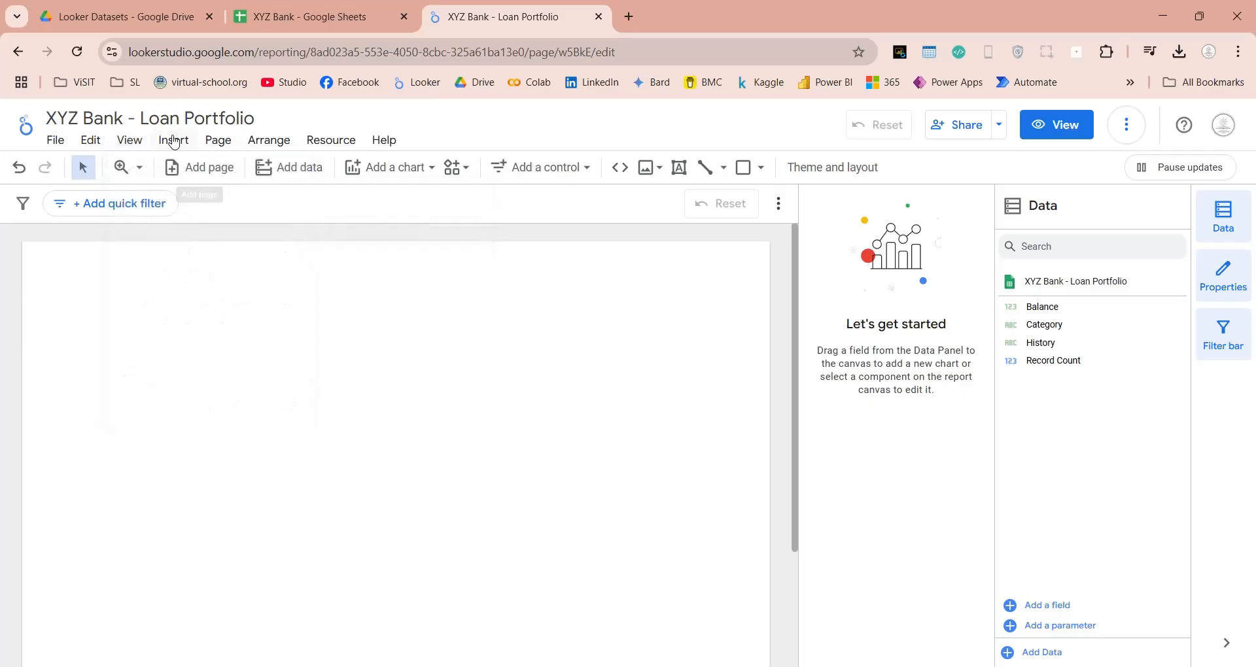
{"action": "left_click", "coordinate": [130, 140]}
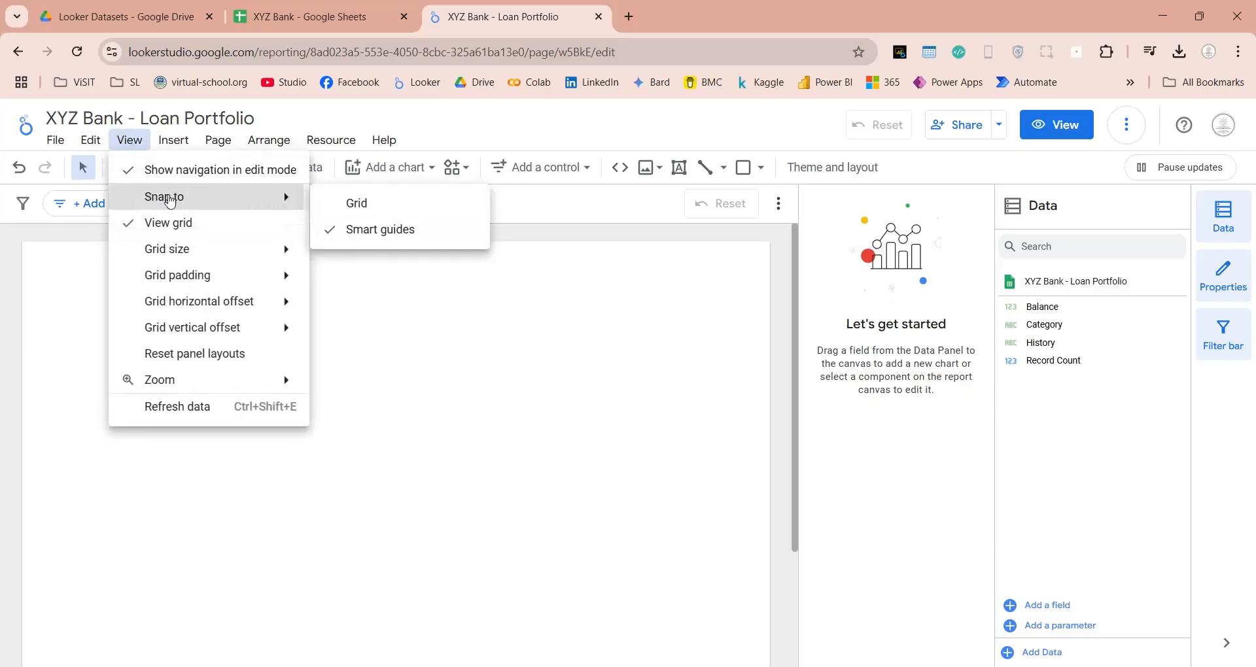
{"action": "left_click", "coordinate": [345, 203]}
{"action": "left_click", "coordinate": [130, 141]}
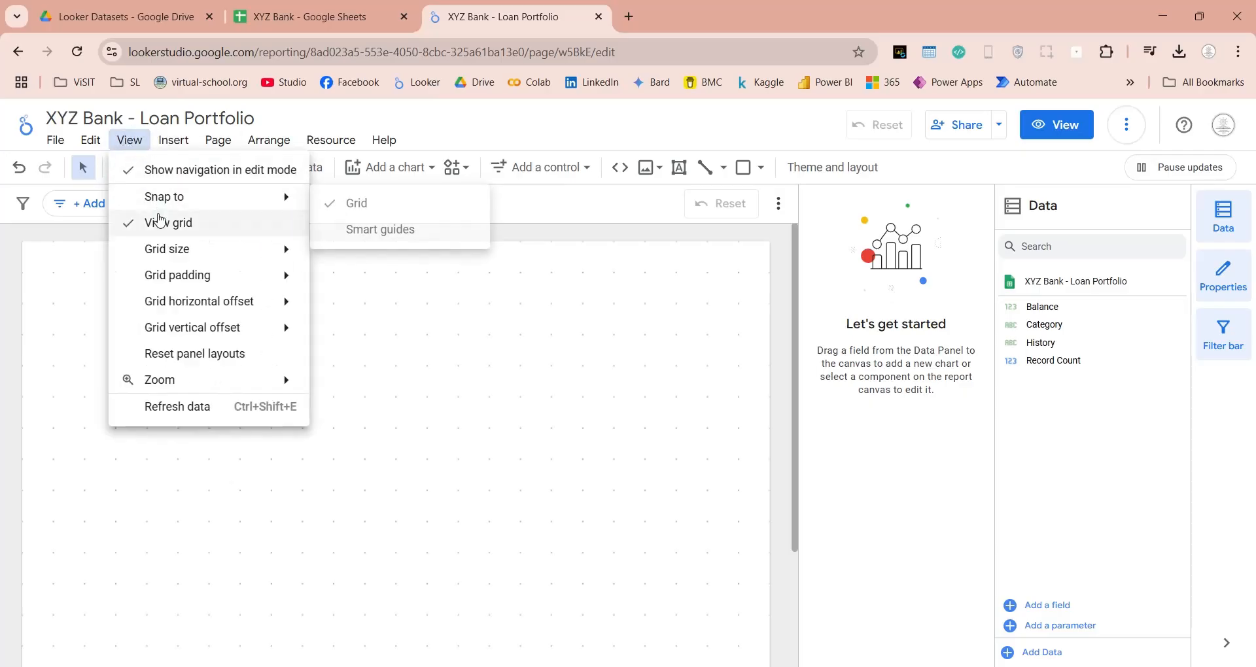
{"action": "mouse_move", "coordinate": [168, 249]}
{"action": "left_click", "coordinate": [324, 262]}
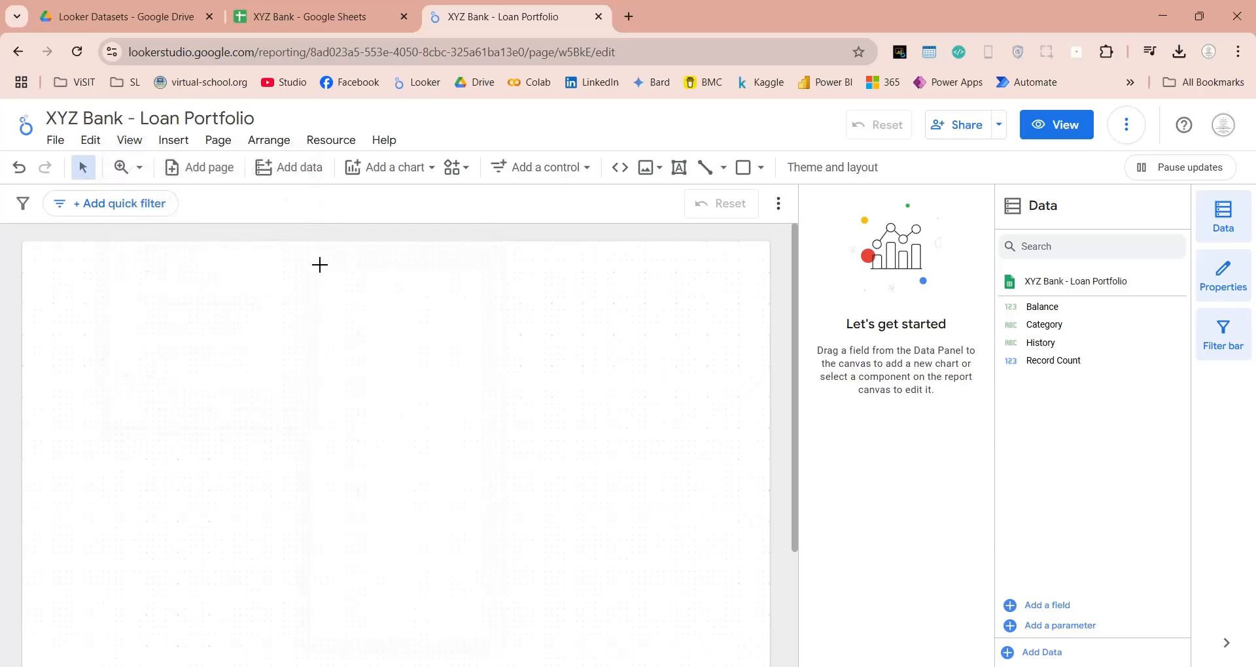
Upload the bank logo image from the computer and shrink it into the page's upper-left corner.
{"action": "left_click", "coordinate": [644, 171]}
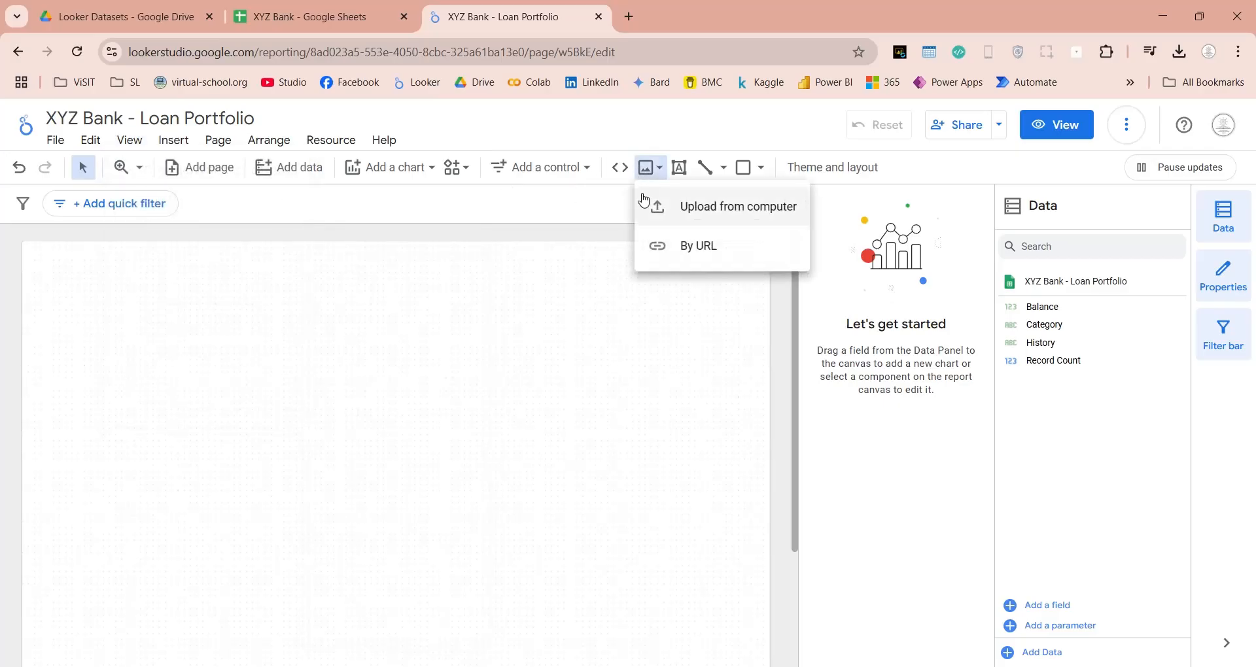
{"action": "left_click", "coordinate": [647, 204]}
{"action": "double_click", "coordinate": [528, 306]}
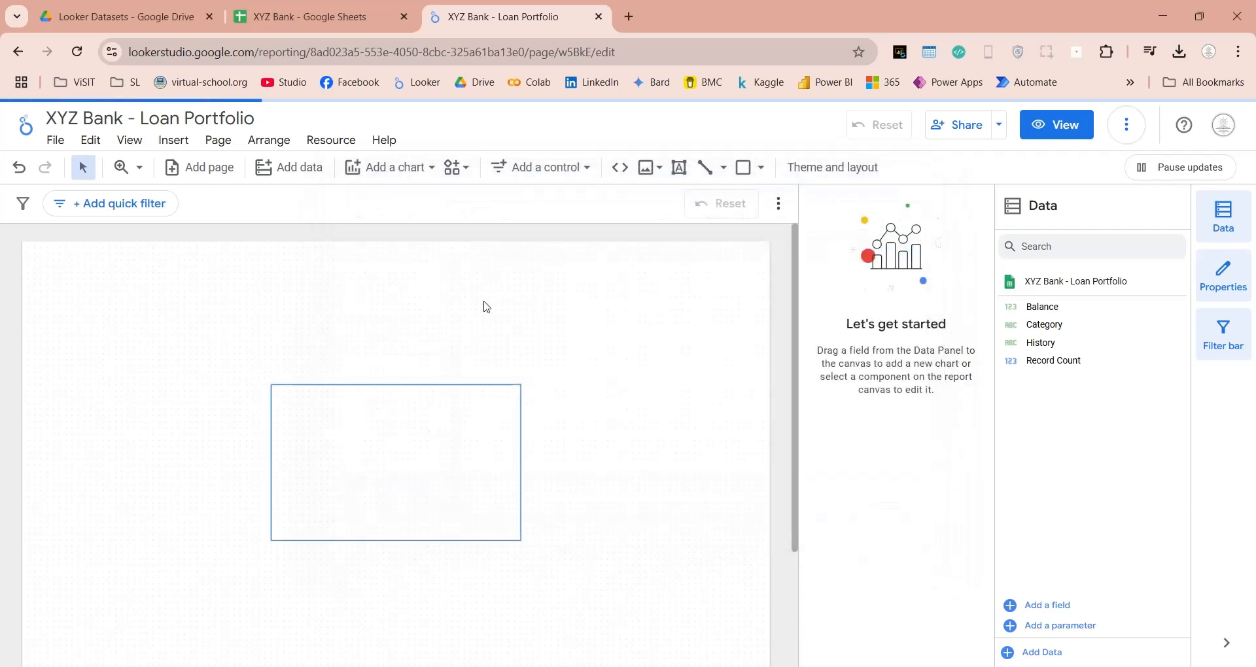
{"action": "left_click_drag", "start_coordinate": [315, 444], "coordinate": [74, 305]}
{"action": "left_click_drag", "start_coordinate": [167, 405], "coordinate": [89, 296]}
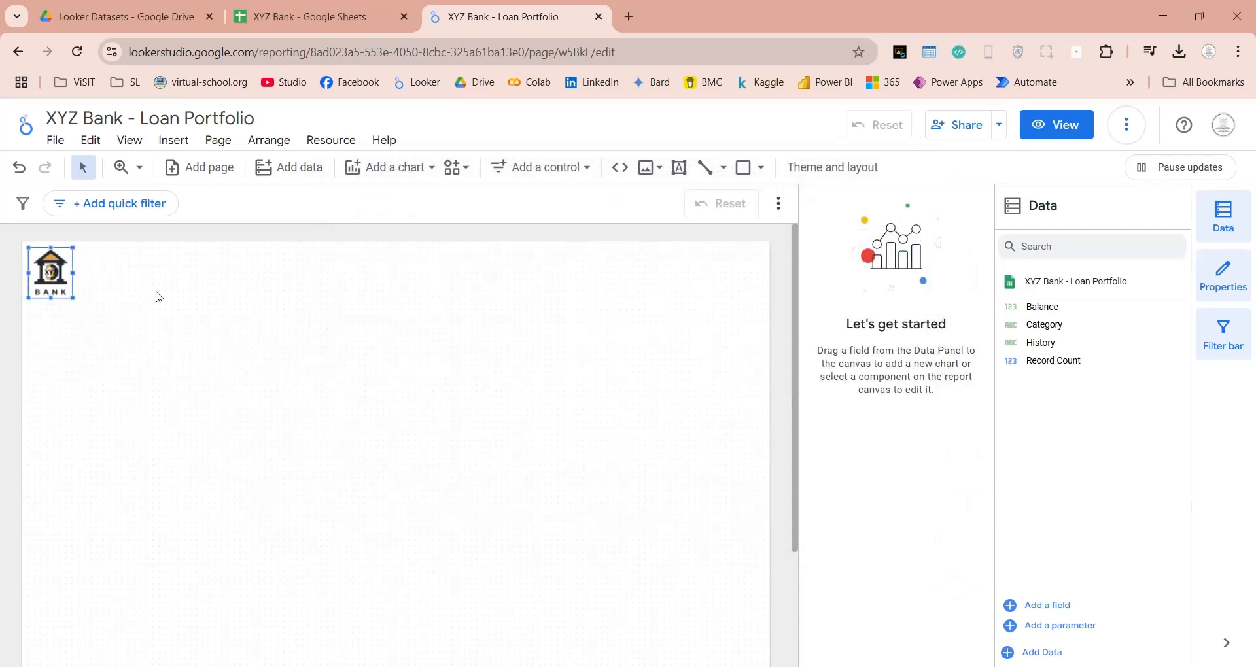
Style the logo image with a border radius, a border weight of 1 and a border colour.
{"action": "left_click", "coordinate": [937, 259]}
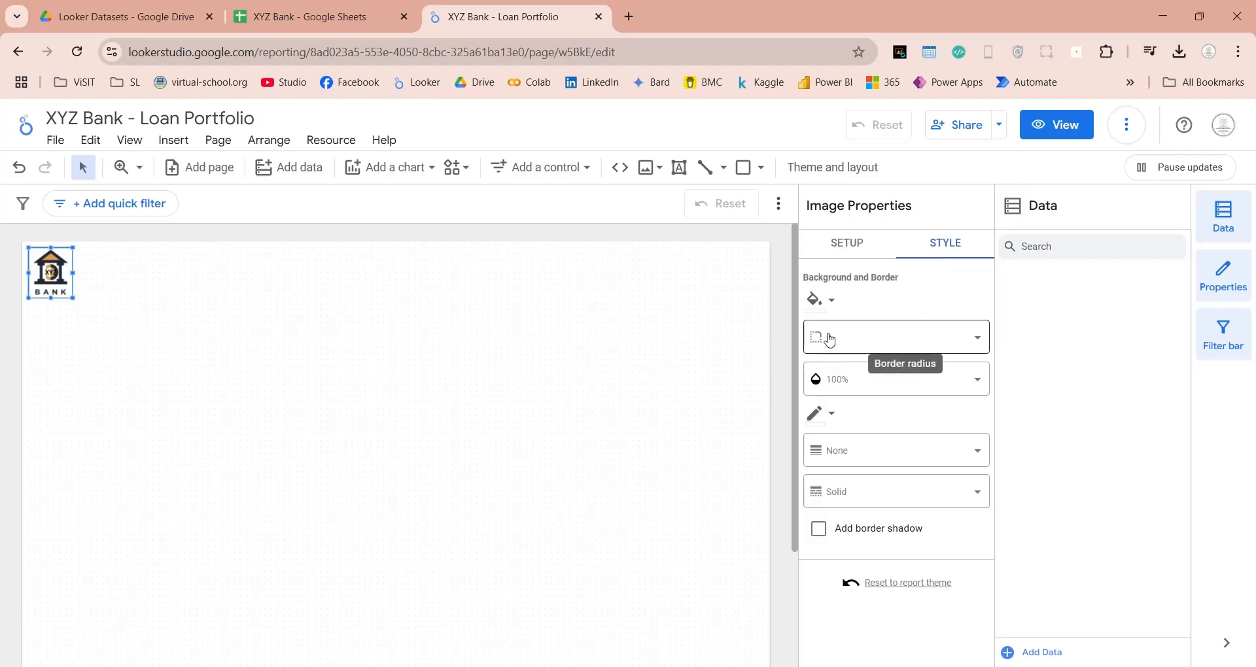
{"action": "left_click", "coordinate": [826, 334]}
{"action": "left_click", "coordinate": [837, 566]}
{"action": "left_click", "coordinate": [837, 453]}
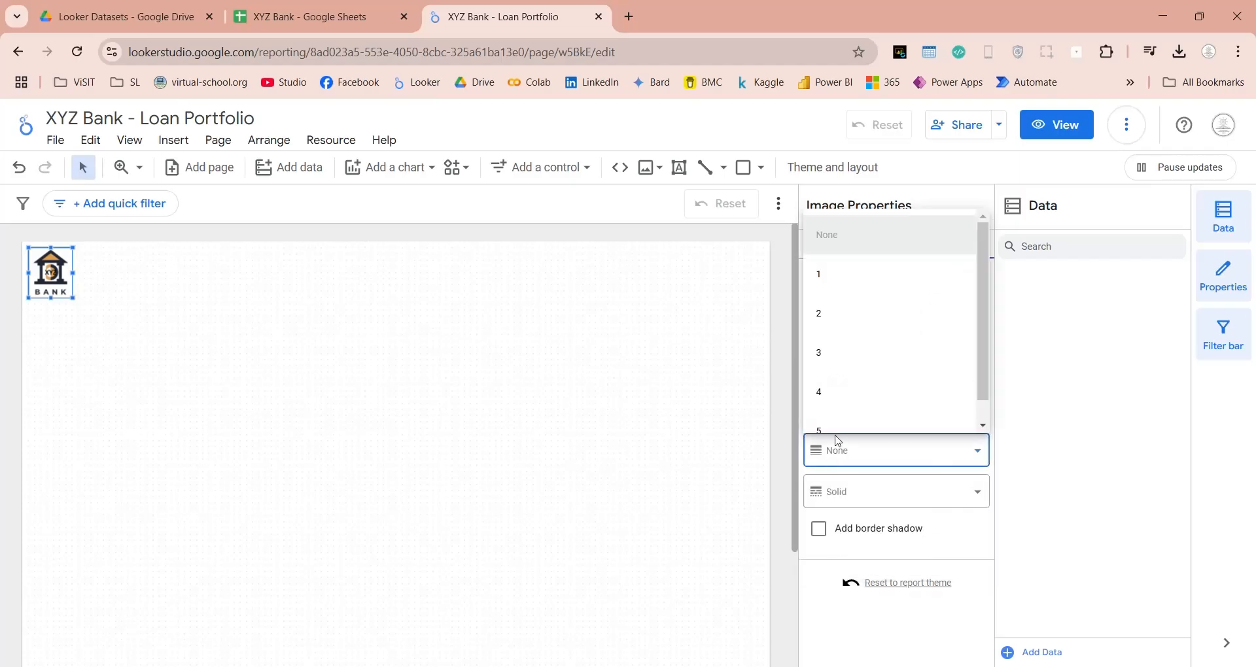
{"action": "left_click", "coordinate": [837, 273]}
{"action": "left_click", "coordinate": [821, 414]}
{"action": "left_click", "coordinate": [885, 423]}
{"action": "left_click", "coordinate": [502, 288]}
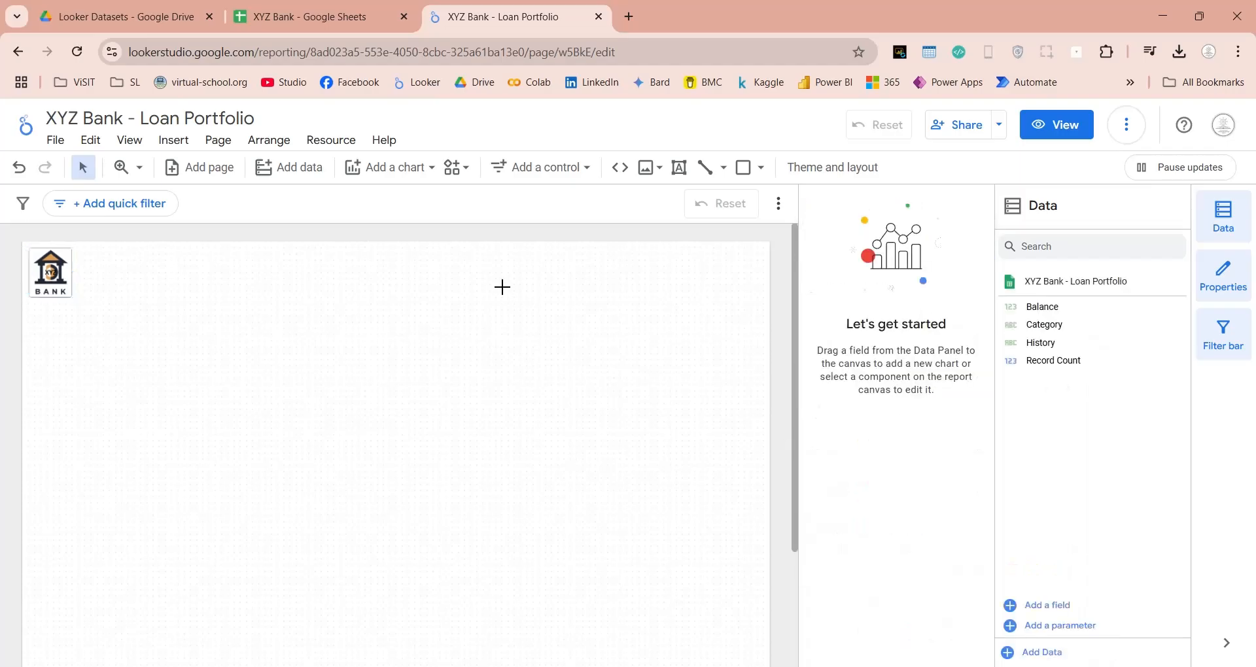
Draw a rectangle across the full width of the page's top edge as a header band and send it to back.
{"action": "left_click", "coordinate": [743, 168]}
{"action": "left_click", "coordinate": [402, 295]}
{"action": "left_click_drag", "start_coordinate": [360, 267], "coordinate": [44, 275]}
{"action": "left_click_drag", "start_coordinate": [148, 373], "coordinate": [771, 309]}
{"action": "right_click", "coordinate": [589, 270]}
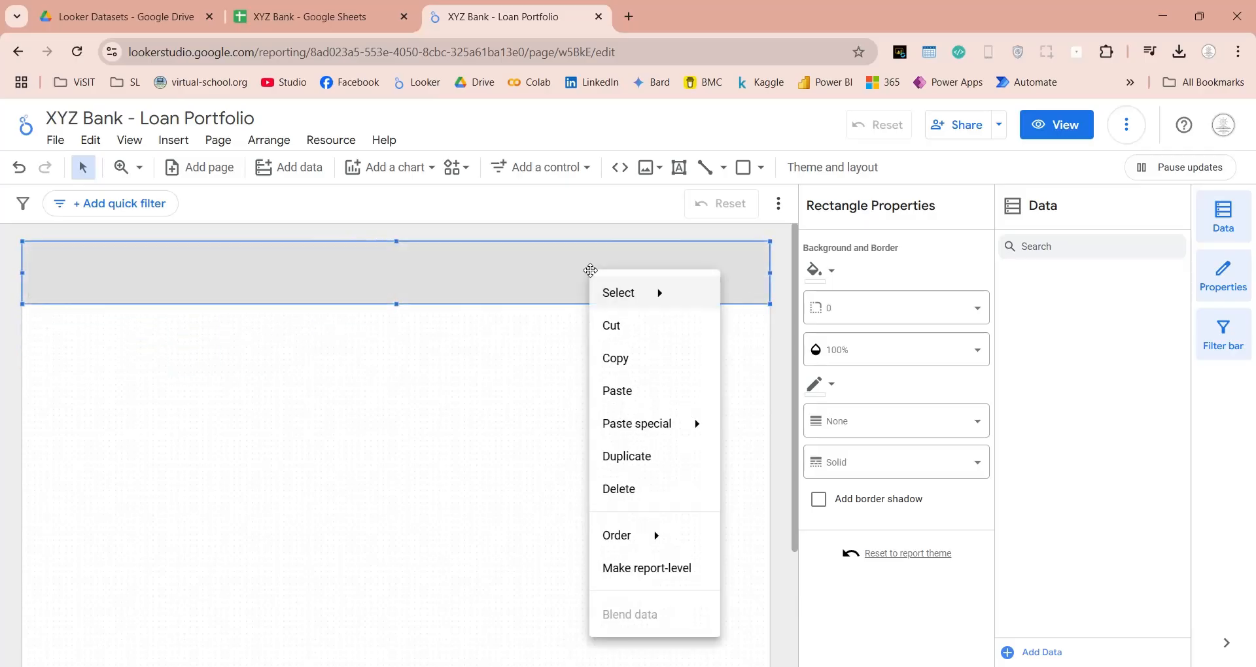
{"action": "mouse_move", "coordinate": [658, 532]}
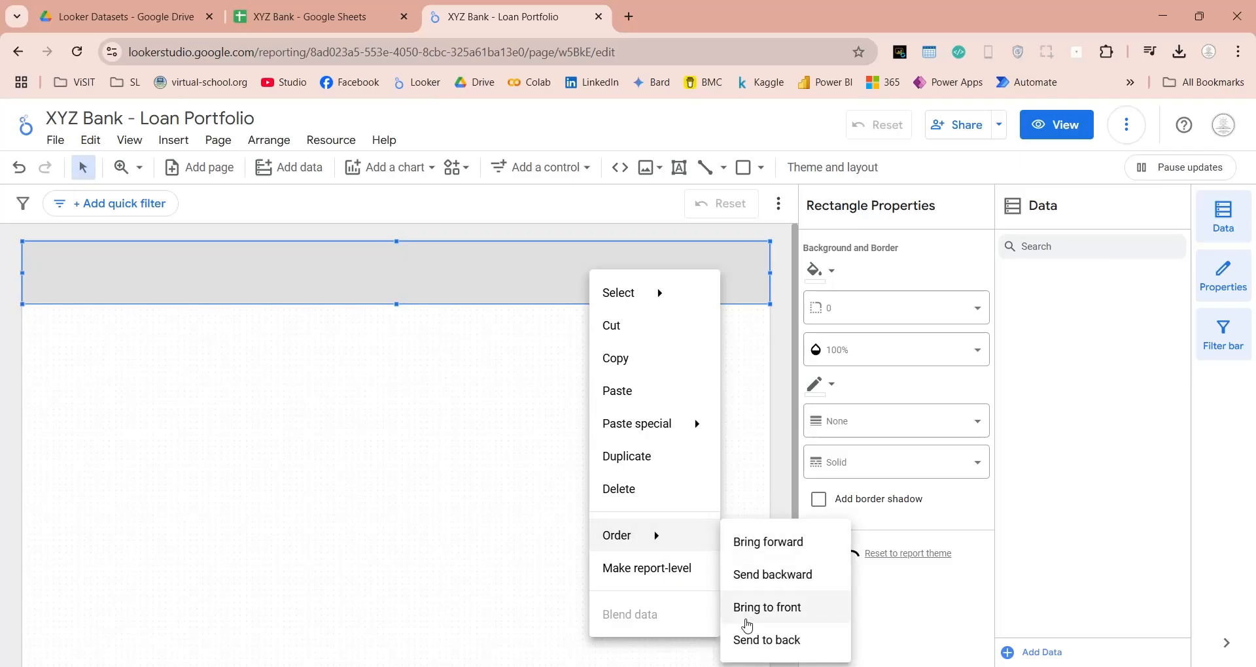
{"action": "left_click", "coordinate": [759, 638]}
Add the title text "XYZ Bank" beside the logo in the header band, in bold at 60px.
{"action": "left_click", "coordinate": [679, 168]}
{"action": "left_click", "coordinate": [110, 255]}
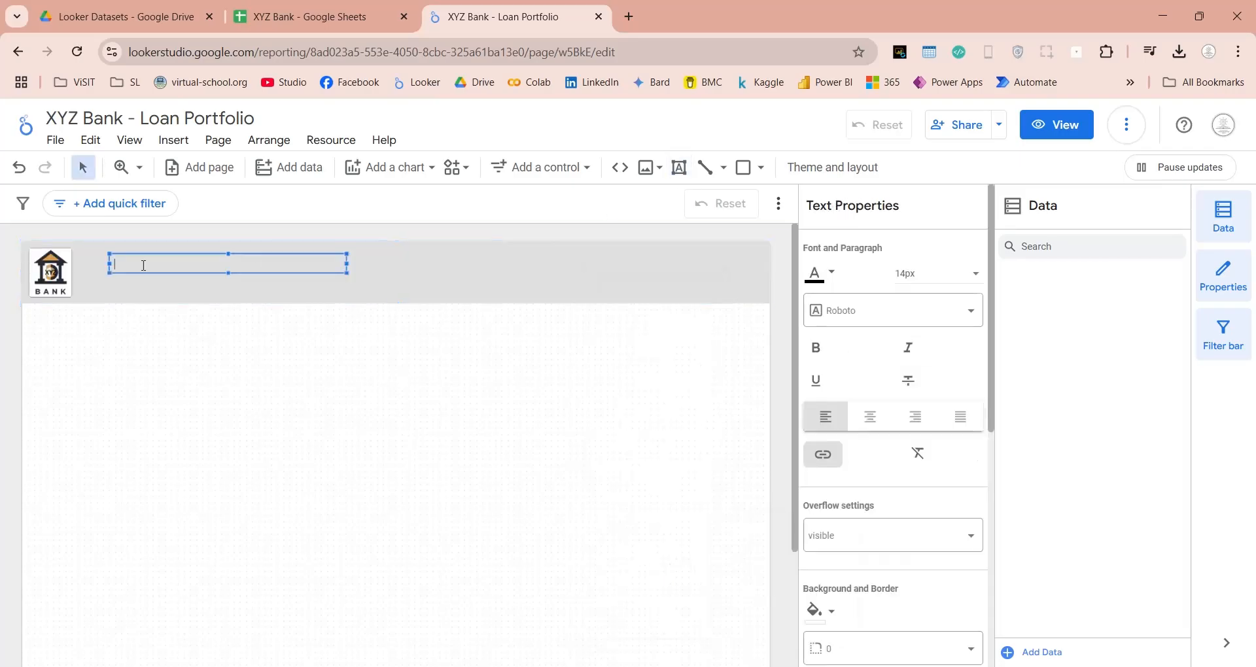
{"action": "left_click_drag", "start_coordinate": [191, 275], "coordinate": [160, 269]}
{"action": "left_click", "coordinate": [947, 280]}
{"action": "scroll", "coordinate": [920, 358], "scroll_direction": "down", "scroll_amount": 5}
{"action": "left_click", "coordinate": [919, 359]}
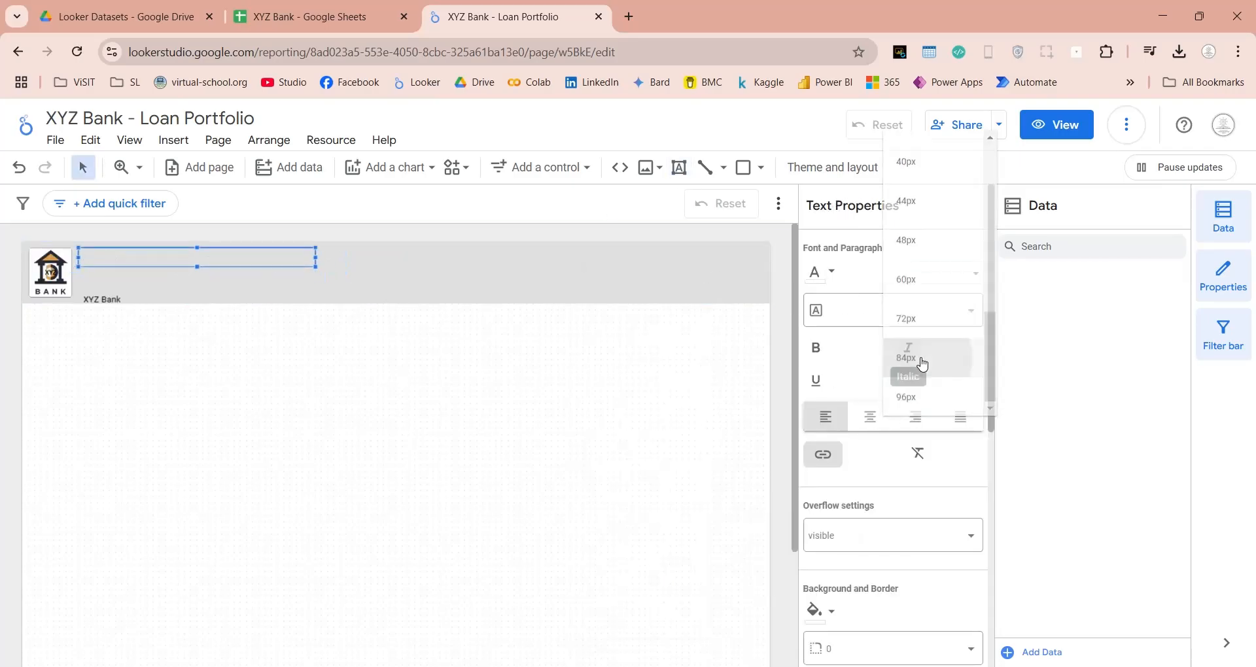
{"action": "key", "text": "ctrl+a"}
{"action": "key", "text": "ctrl+b"}
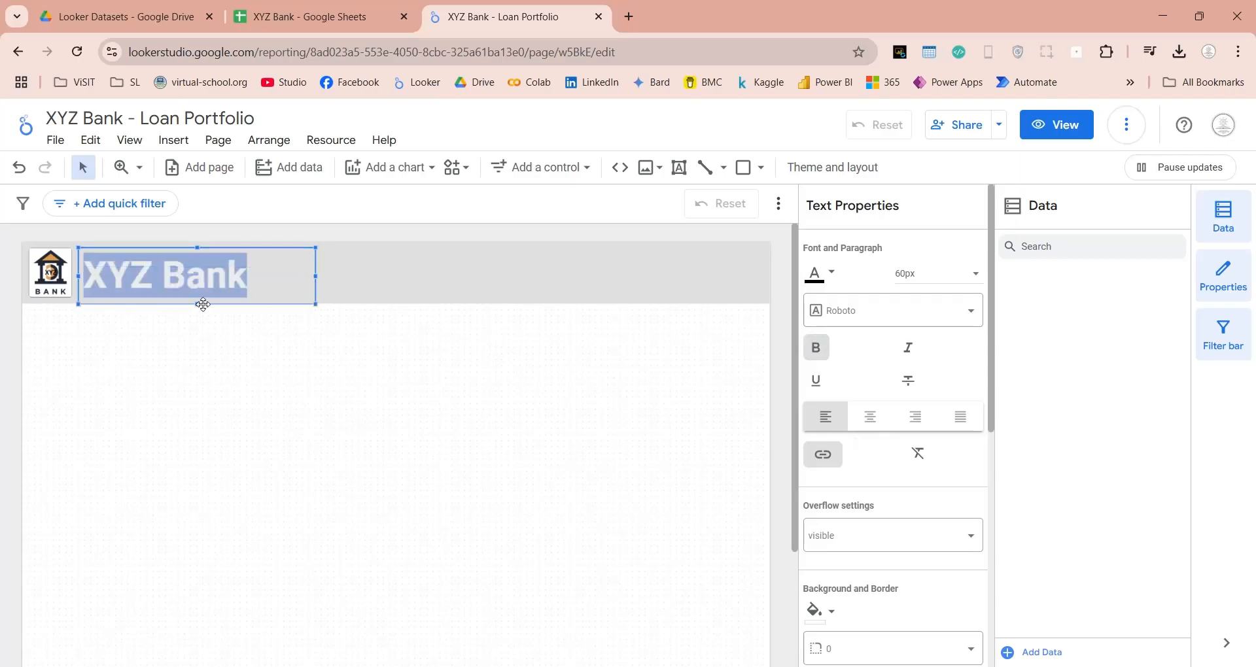
{"action": "left_click", "coordinate": [497, 313]}
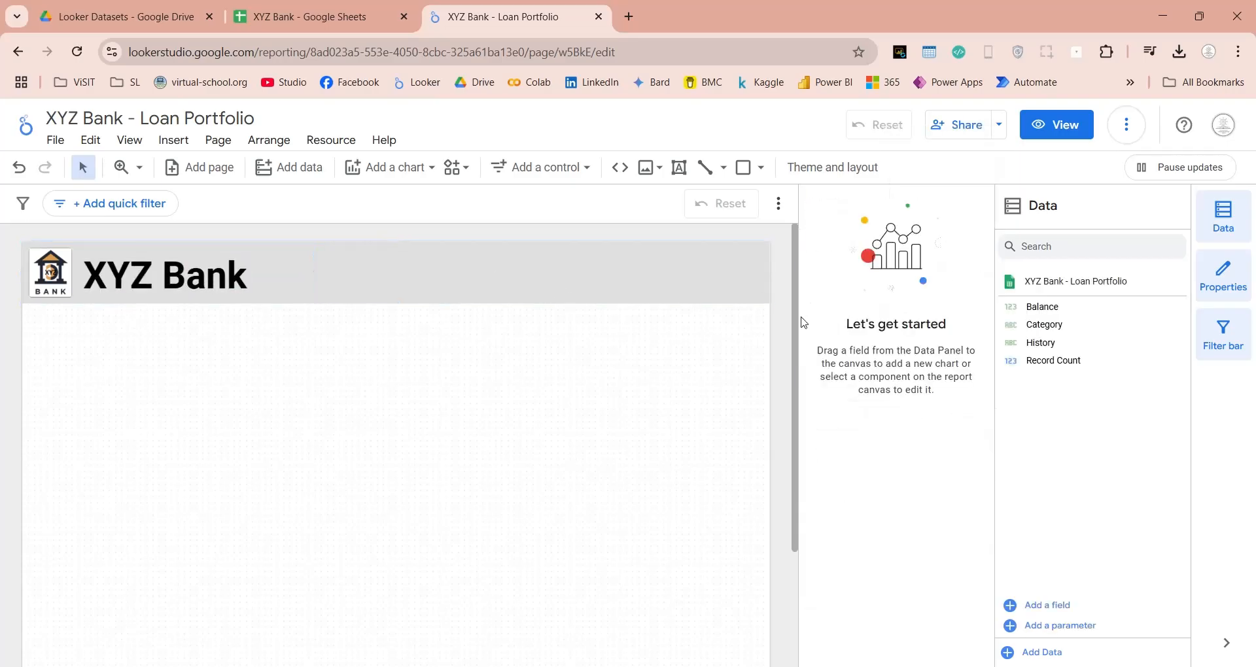
Paste a copy of the header rectangle and align it directly below the original band.
{"action": "left_click", "coordinate": [728, 272]}
{"action": "key", "text": "ctrl+v"}
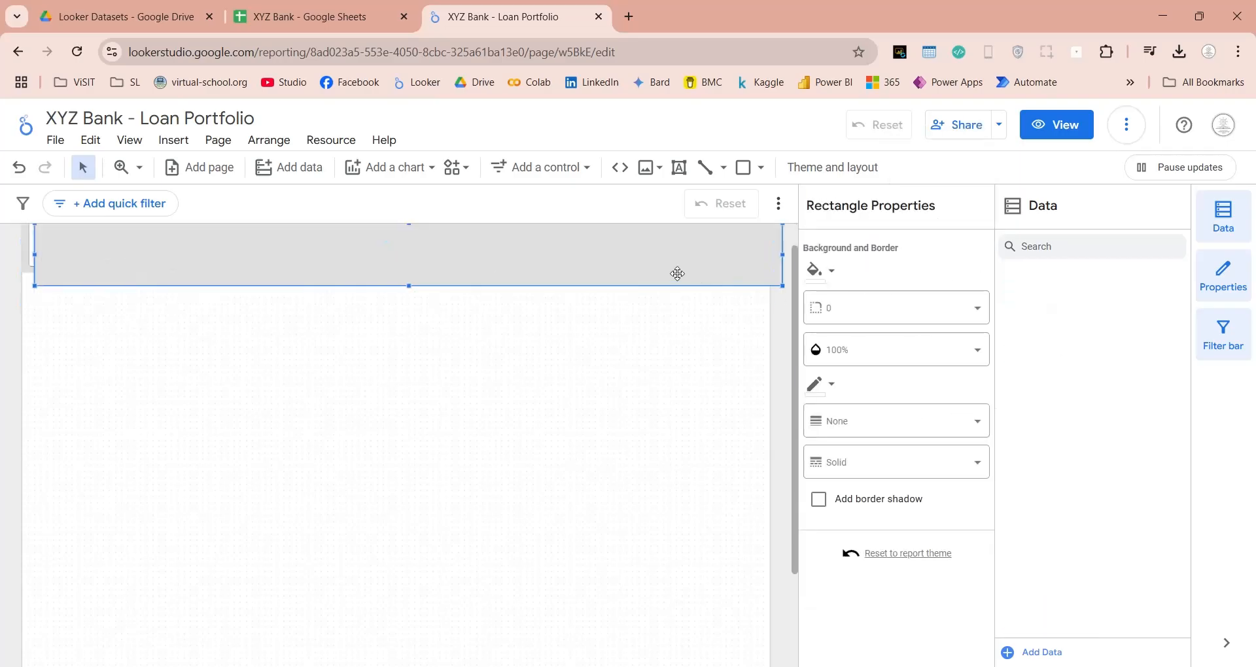
{"action": "left_click_drag", "start_coordinate": [657, 261], "coordinate": [645, 308]}
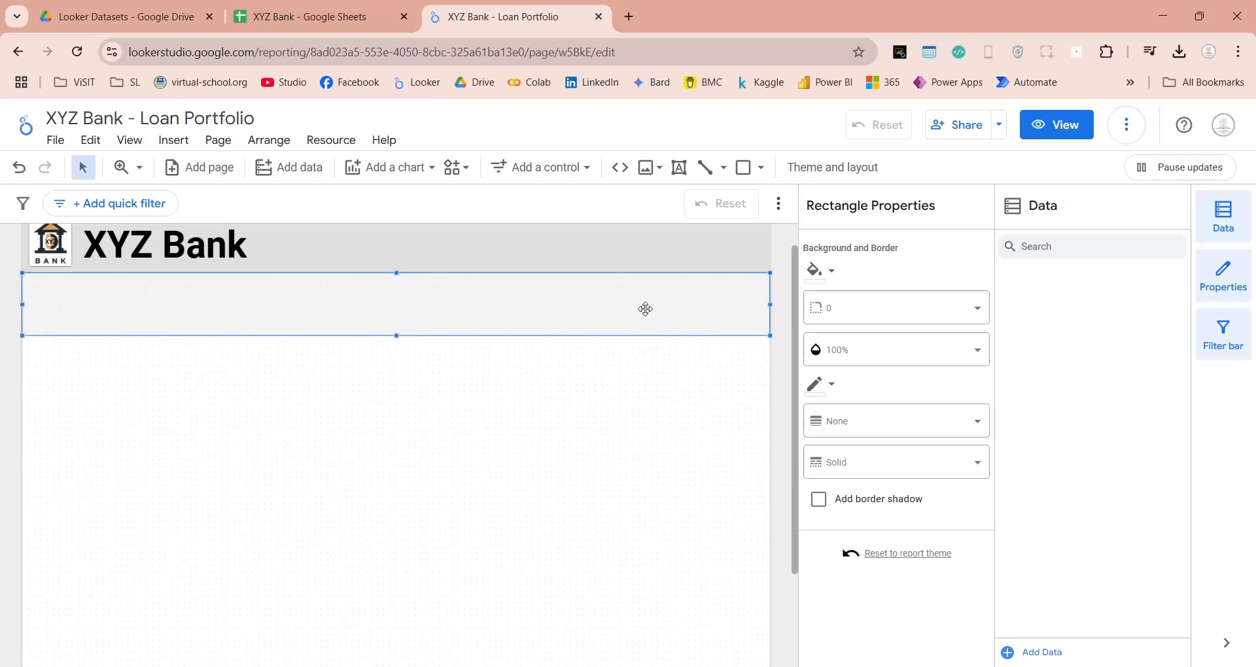
Fill the copied rectangle with dark red and reduce it to a narrow strip under the header.
{"action": "left_click", "coordinate": [833, 274]}
{"action": "left_click", "coordinate": [866, 343]}
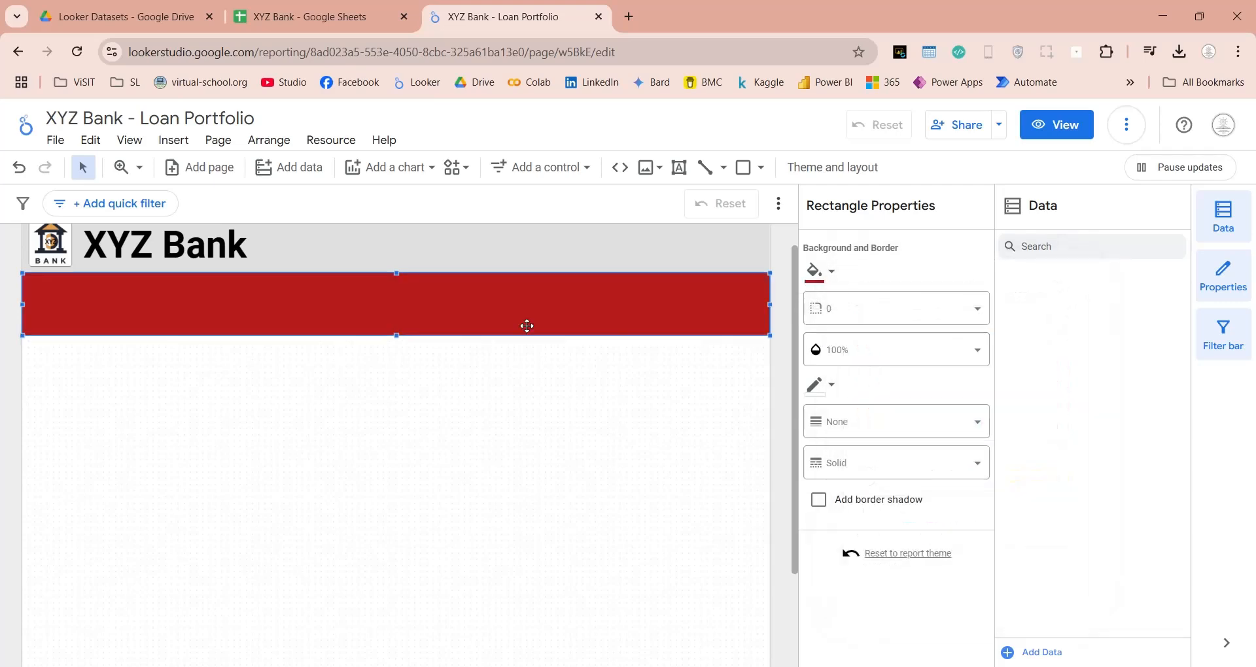
{"action": "left_click_drag", "start_coordinate": [397, 333], "coordinate": [397, 304]}
Add the text "Loan Portfolio Report" on the dark red strip under the header band.
{"action": "left_click", "coordinate": [221, 270]}
{"action": "left_click", "coordinate": [216, 259]}
{"action": "left_click", "coordinate": [678, 168]}
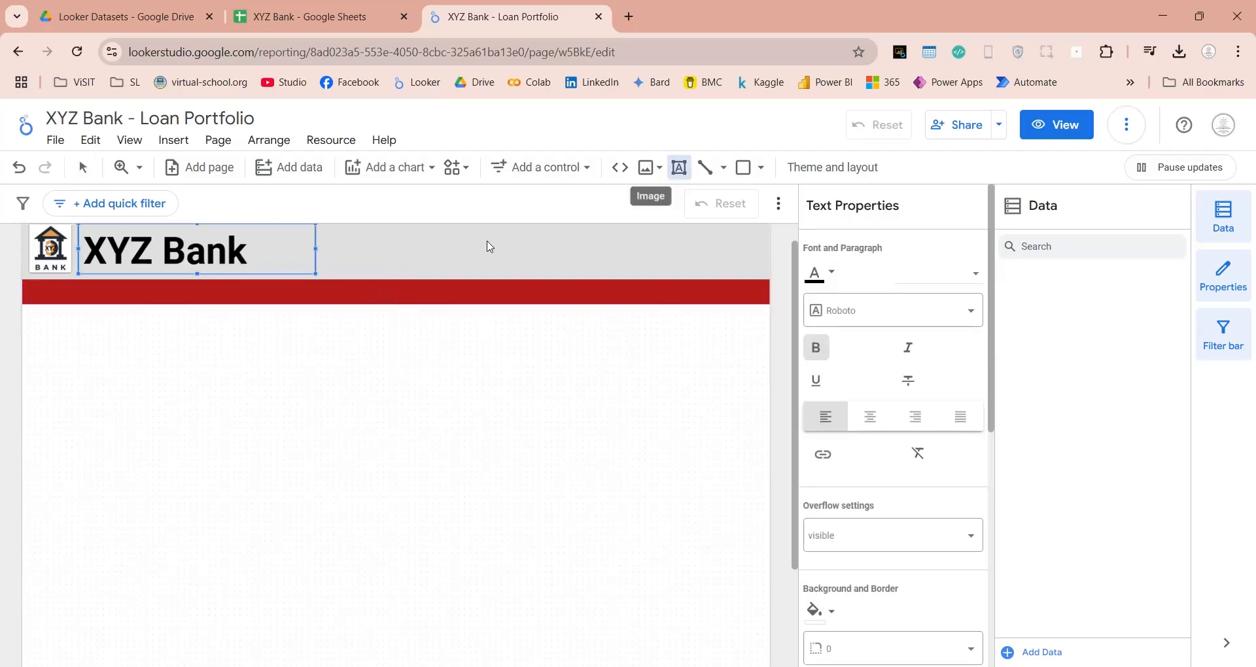
{"action": "left_click", "coordinate": [54, 287]}
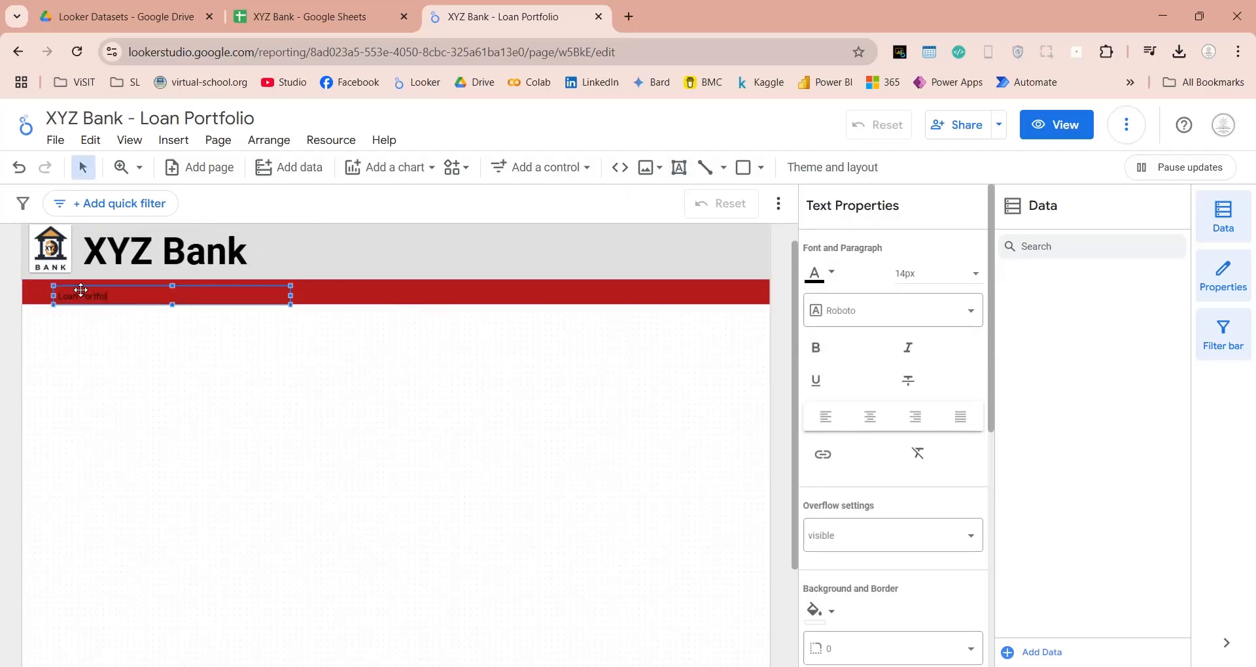
Format the "Loan Portfolio Report" text as bold, 20px and white.
{"action": "triple_click", "coordinate": [100, 296]}
{"action": "key", "text": "ctrl+b"}
{"action": "left_click", "coordinate": [944, 273]}
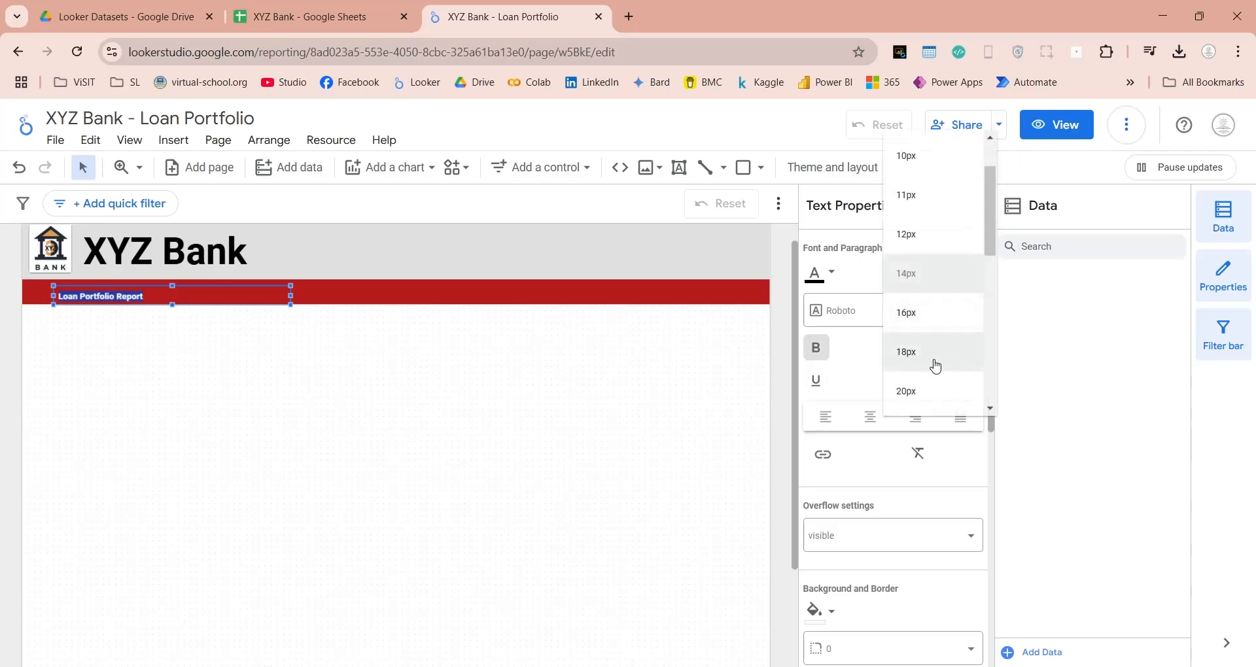
{"action": "left_click", "coordinate": [934, 389]}
{"action": "left_click", "coordinate": [830, 273]}
{"action": "left_click", "coordinate": [1057, 292]}
Align the subtitle text box with the start of the red strip and widen it to the strip's full width.
{"action": "left_click_drag", "start_coordinate": [189, 280], "coordinate": [158, 274]}
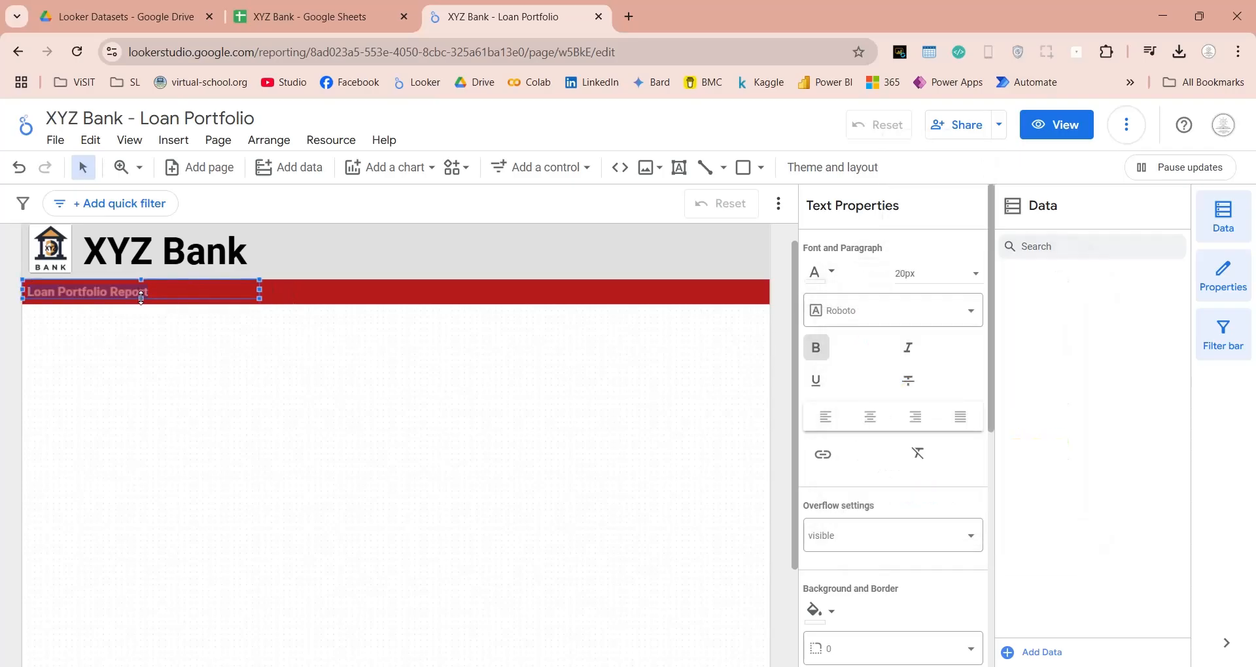
{"action": "left_click_drag", "start_coordinate": [259, 293], "coordinate": [770, 293]}
{"action": "left_click", "coordinate": [607, 364]}
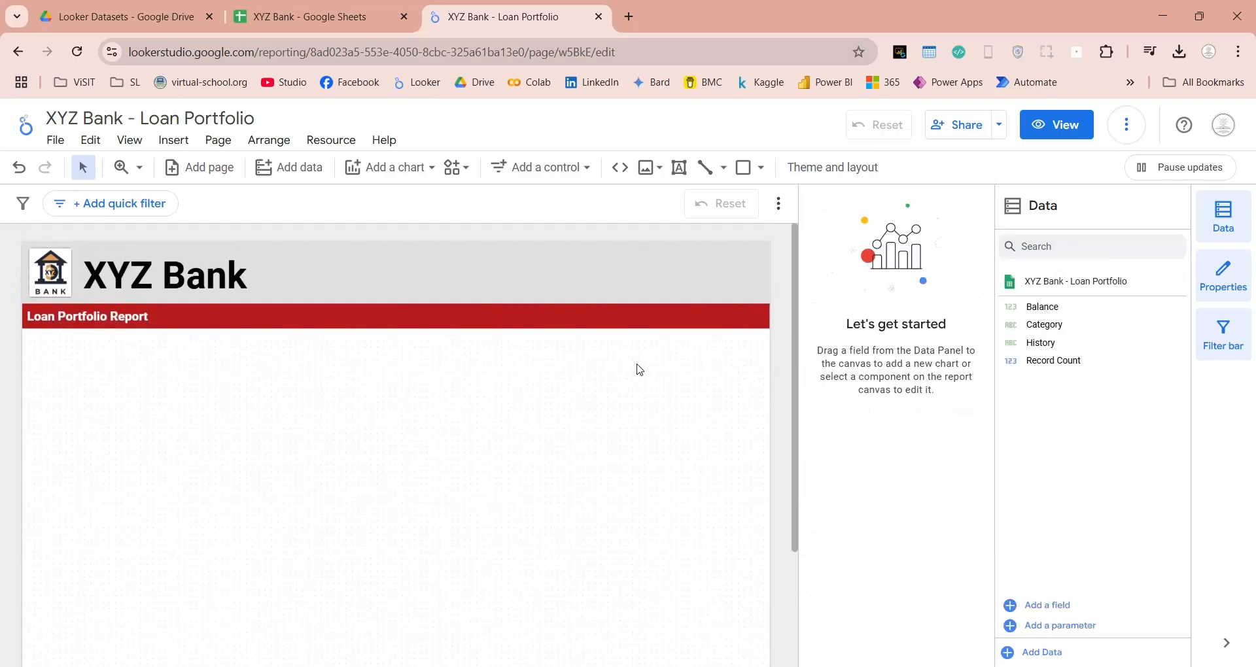
Insert a pivot table directly below the red strip and stretch it across the page width.
{"action": "left_click", "coordinate": [173, 140]}
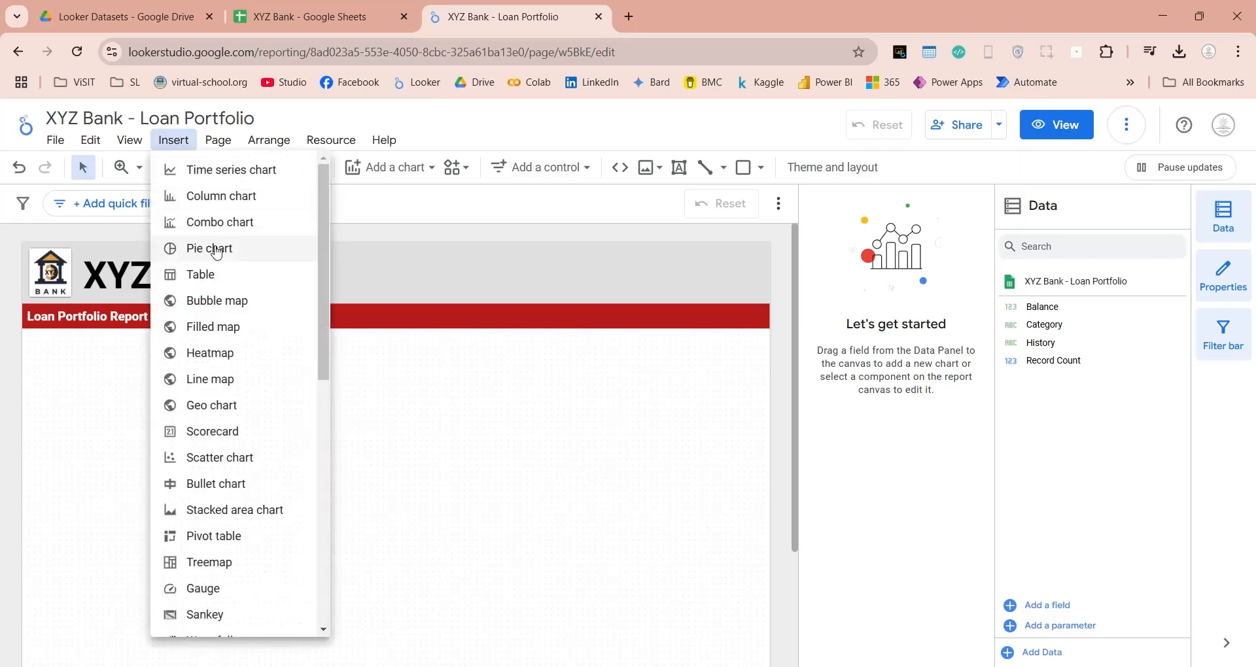
{"action": "scroll", "coordinate": [189, 308], "scroll_direction": "down", "scroll_amount": 3}
{"action": "left_click", "coordinate": [188, 373]}
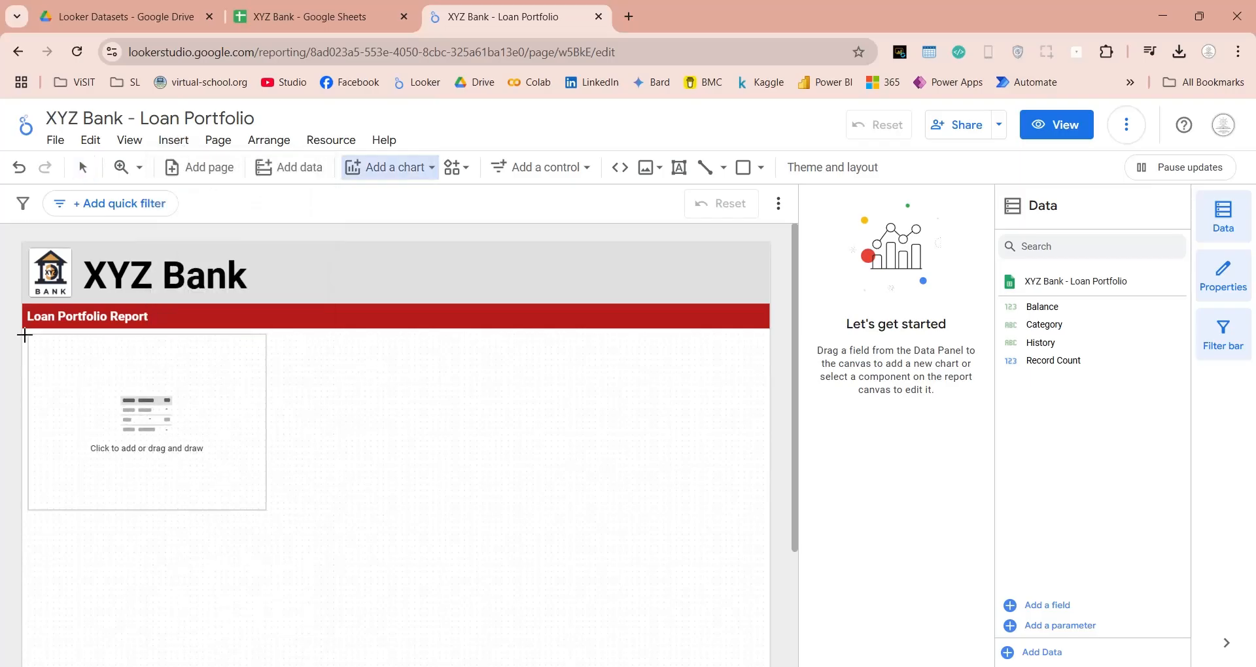
{"action": "left_click", "coordinate": [30, 334]}
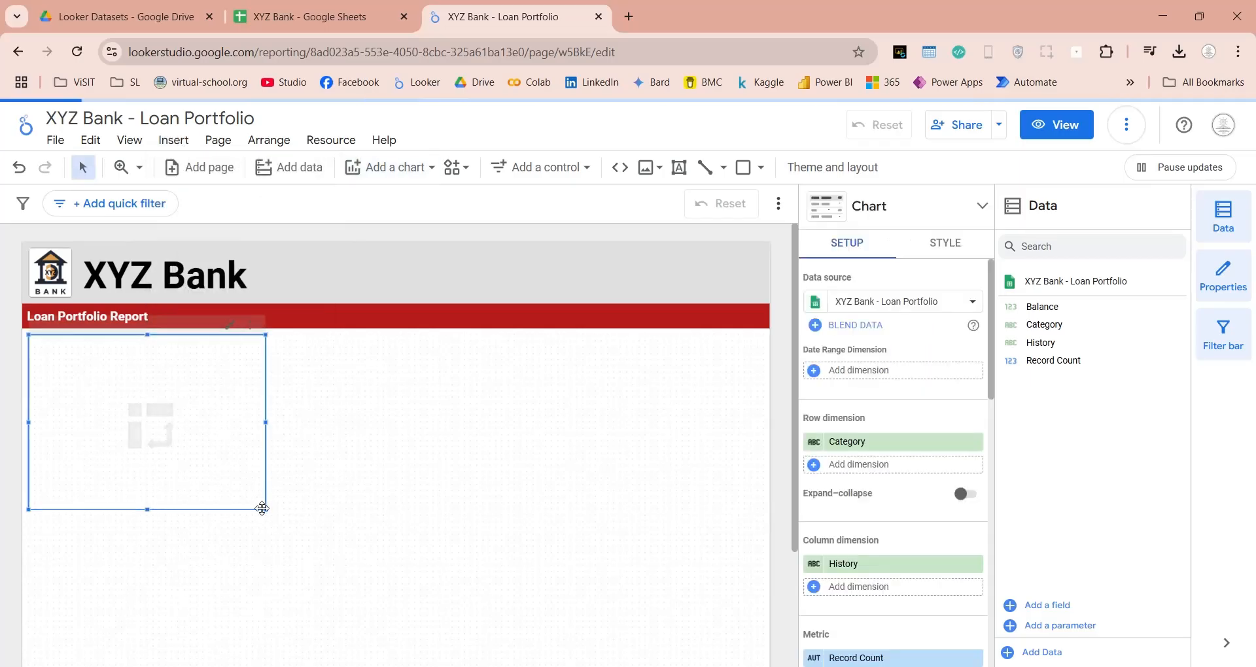
{"action": "left_click_drag", "start_coordinate": [263, 509], "coordinate": [764, 472]}
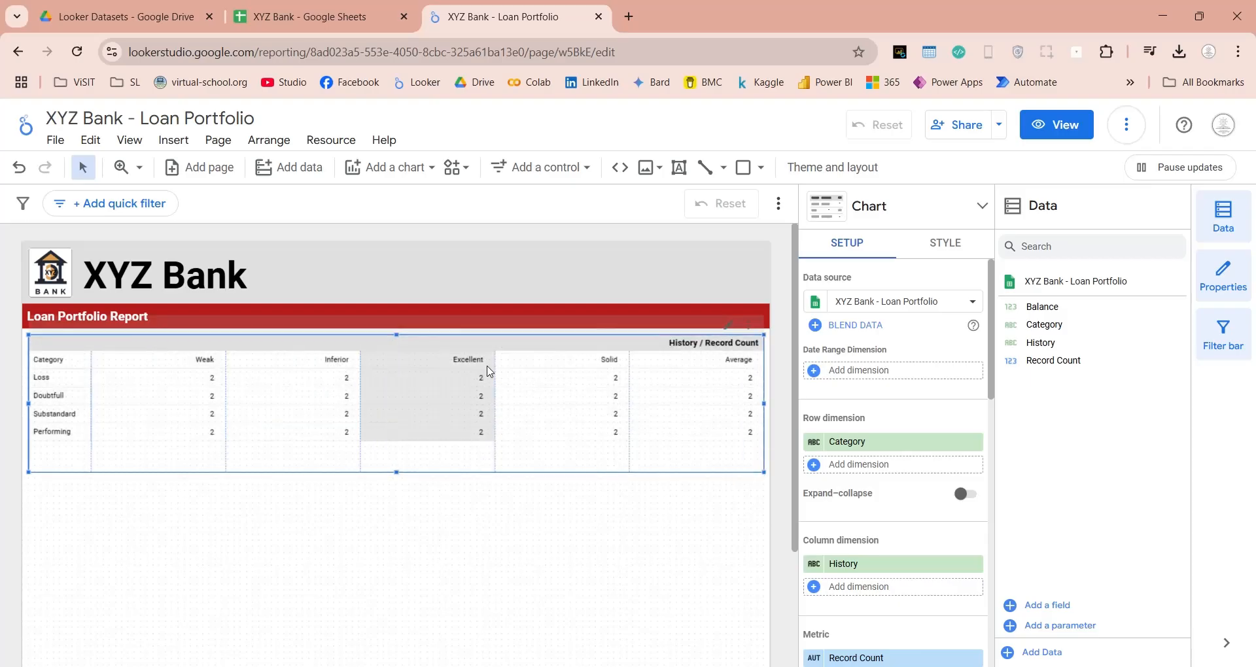
Replace the pivot table's Record Count metric with Balance.
{"action": "scroll", "coordinate": [895, 534], "scroll_direction": "down", "scroll_amount": 3}
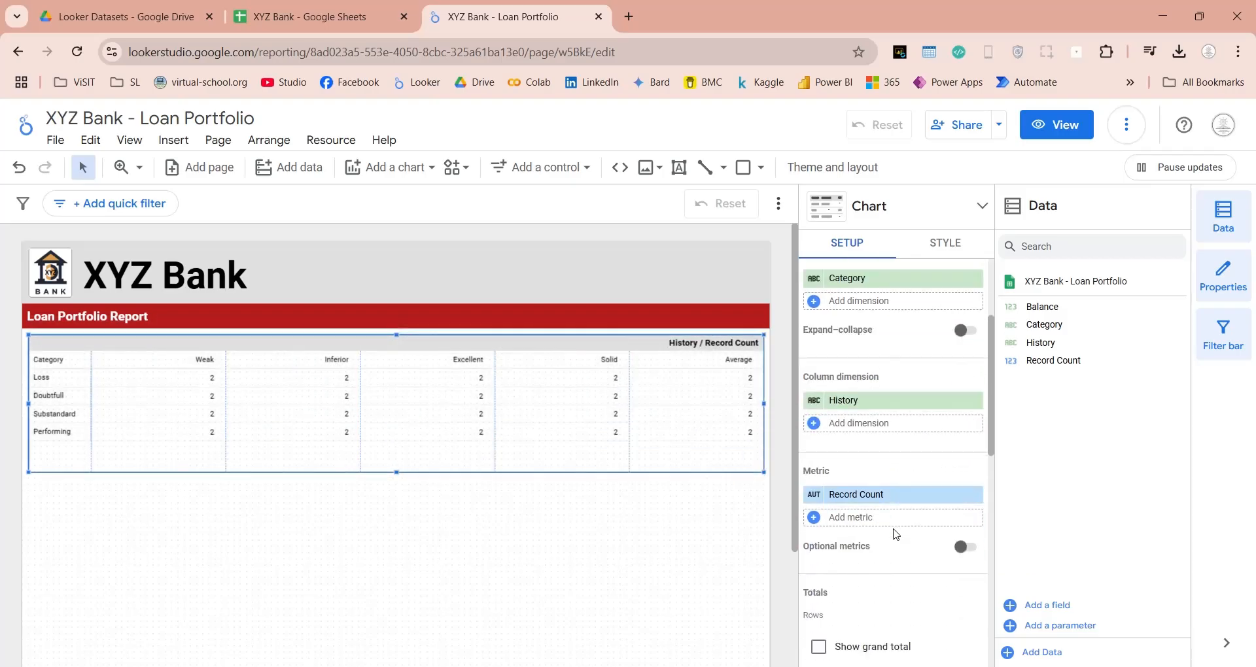
{"action": "left_click", "coordinate": [1044, 324]}
{"action": "left_click", "coordinate": [1042, 306], "text": "shift"}
{"action": "left_click_drag", "start_coordinate": [1042, 307], "coordinate": [861, 528]}
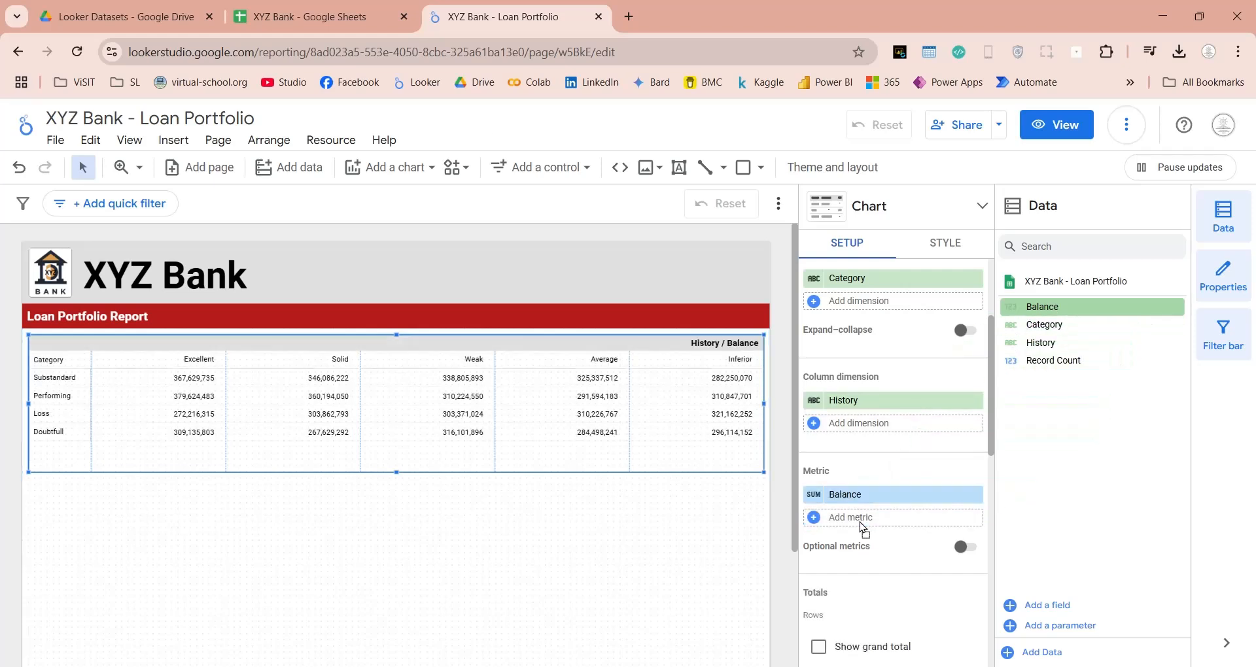
Show grand totals for both the rows and the columns of the pivot table.
{"action": "scroll", "coordinate": [897, 482], "scroll_direction": "down", "scroll_amount": 5}
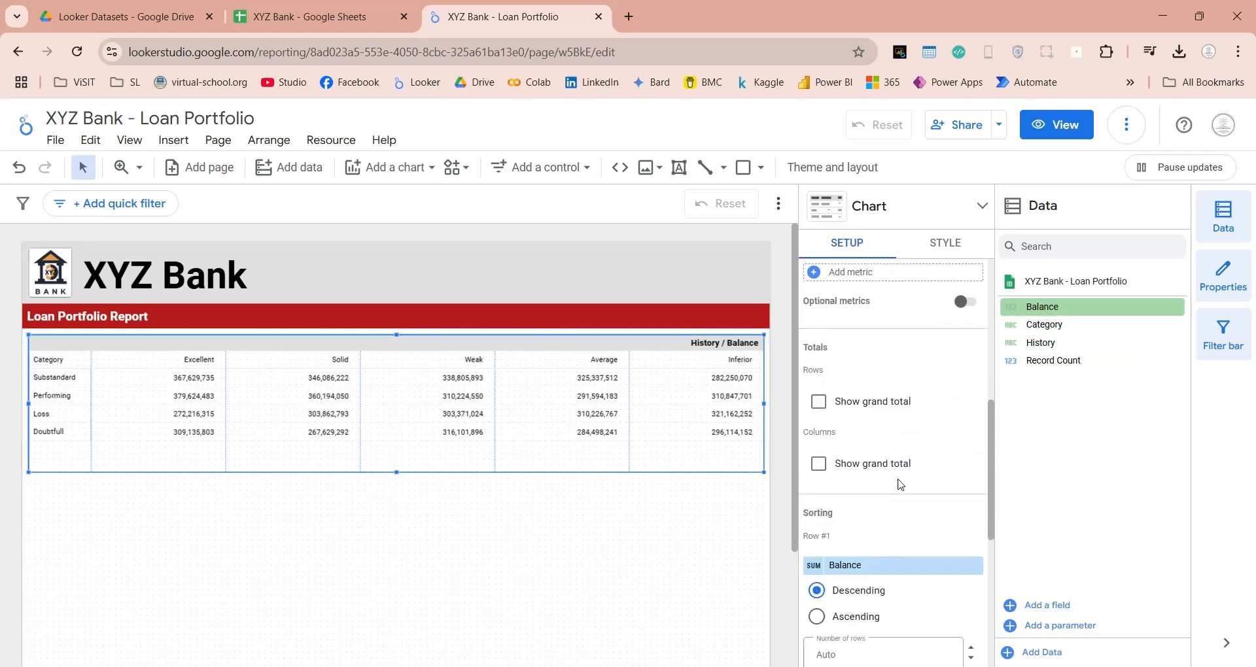
{"action": "left_click", "coordinate": [895, 320]}
{"action": "left_click", "coordinate": [850, 389]}
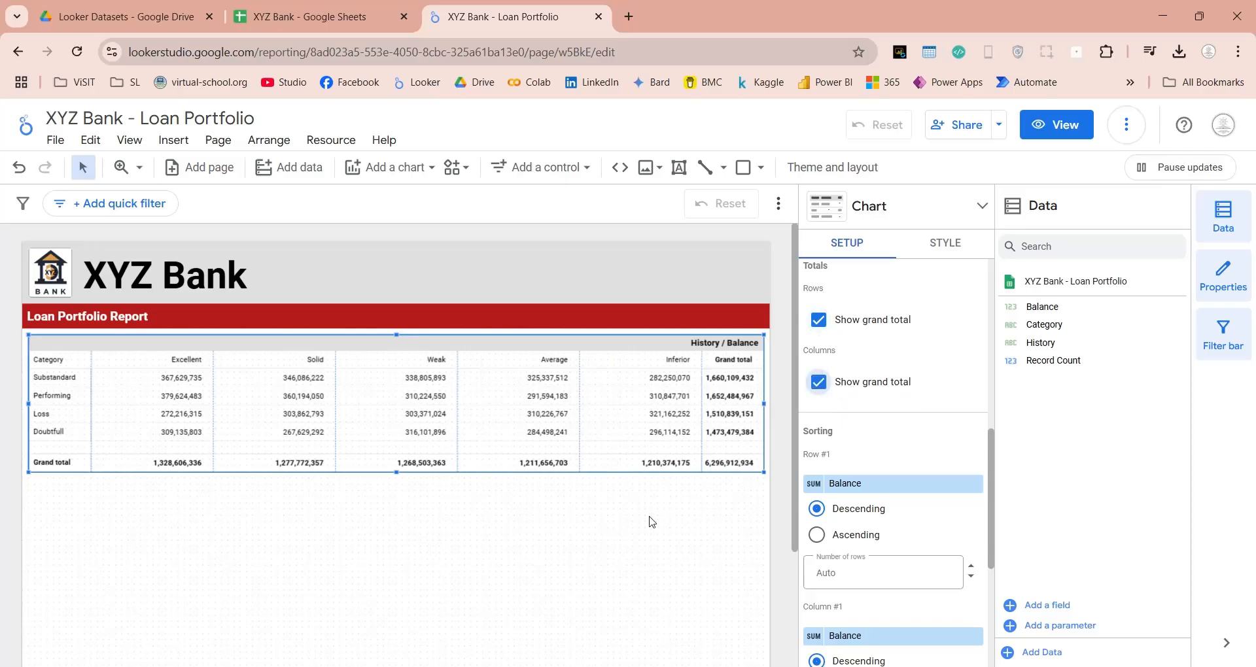
Give the pivot table a border radius of 5 and a dark solid border of weight 1.
{"action": "left_click", "coordinate": [945, 243]}
{"action": "scroll", "coordinate": [856, 393], "scroll_direction": "down", "scroll_amount": 10}
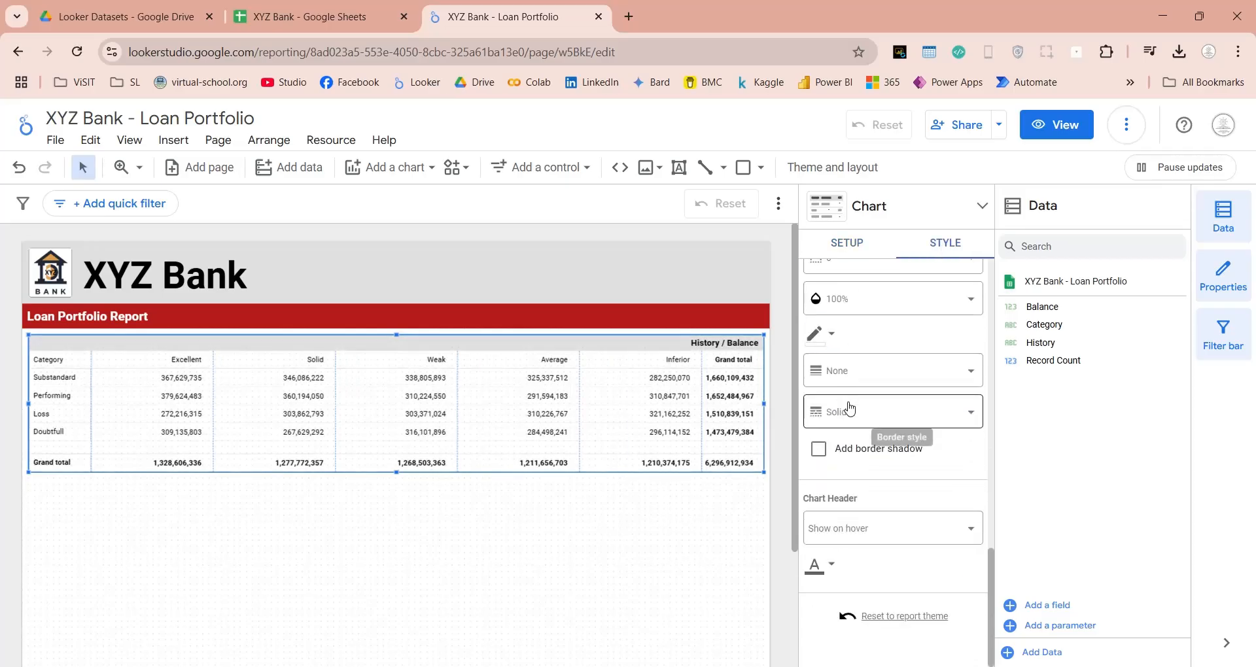
{"action": "scroll", "coordinate": [849, 410], "scroll_direction": "up", "scroll_amount": 2}
{"action": "left_click", "coordinate": [846, 420]}
{"action": "left_click", "coordinate": [855, 648]}
{"action": "left_click", "coordinate": [820, 499]}
{"action": "left_click", "coordinate": [868, 423]}
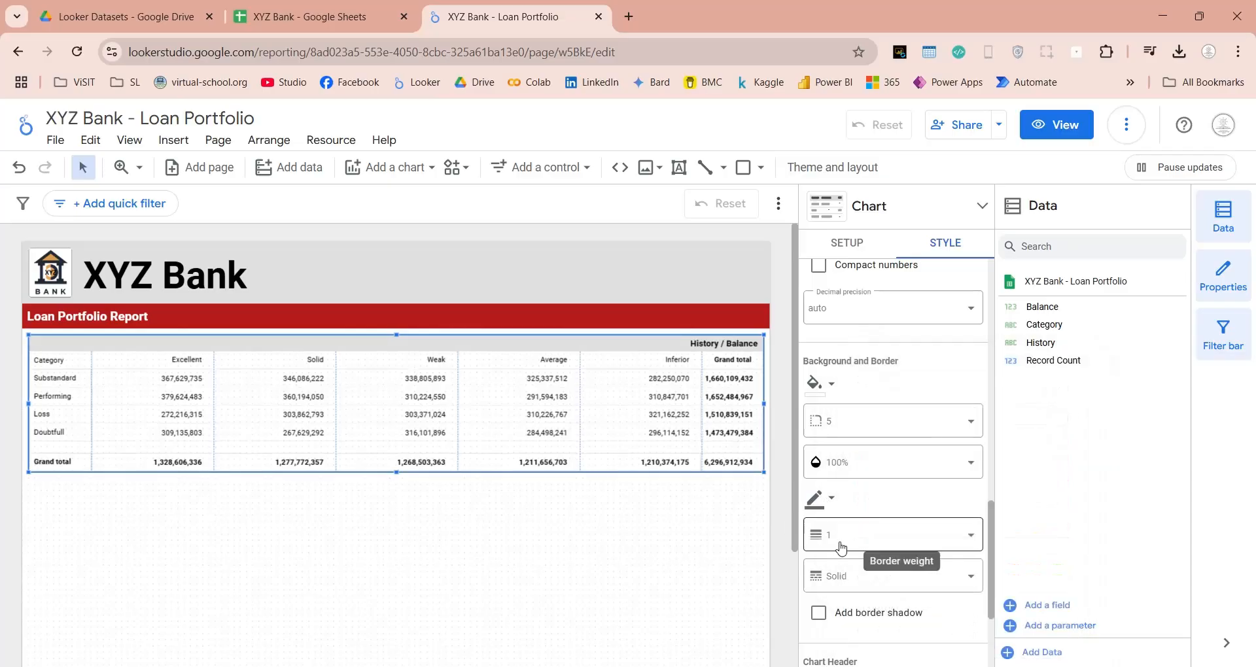
Add a border shadow to the pivot table.
{"action": "left_click", "coordinate": [636, 504]}
{"action": "left_click", "coordinate": [645, 433]}
{"action": "scroll", "coordinate": [889, 480], "scroll_direction": "down", "scroll_amount": 3}
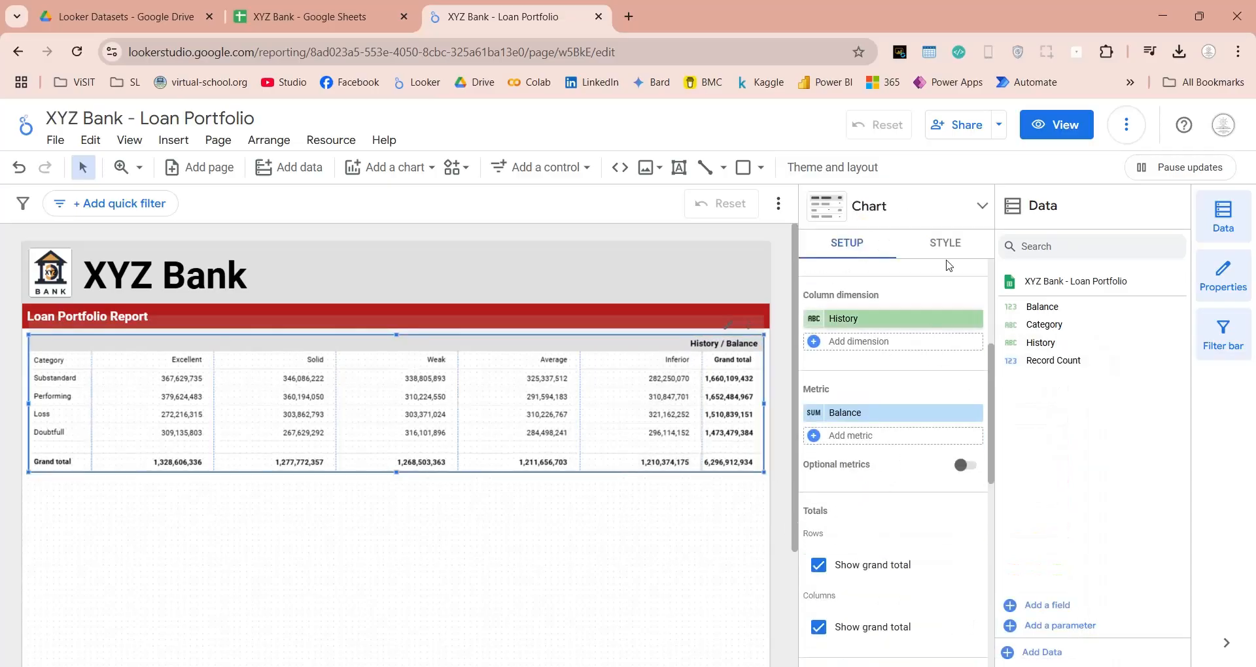
{"action": "left_click", "coordinate": [945, 243]}
{"action": "scroll", "coordinate": [884, 560], "scroll_direction": "down", "scroll_amount": 3}
{"action": "scroll", "coordinate": [884, 561], "scroll_direction": "down", "scroll_amount": 6}
{"action": "left_click", "coordinate": [818, 460]}
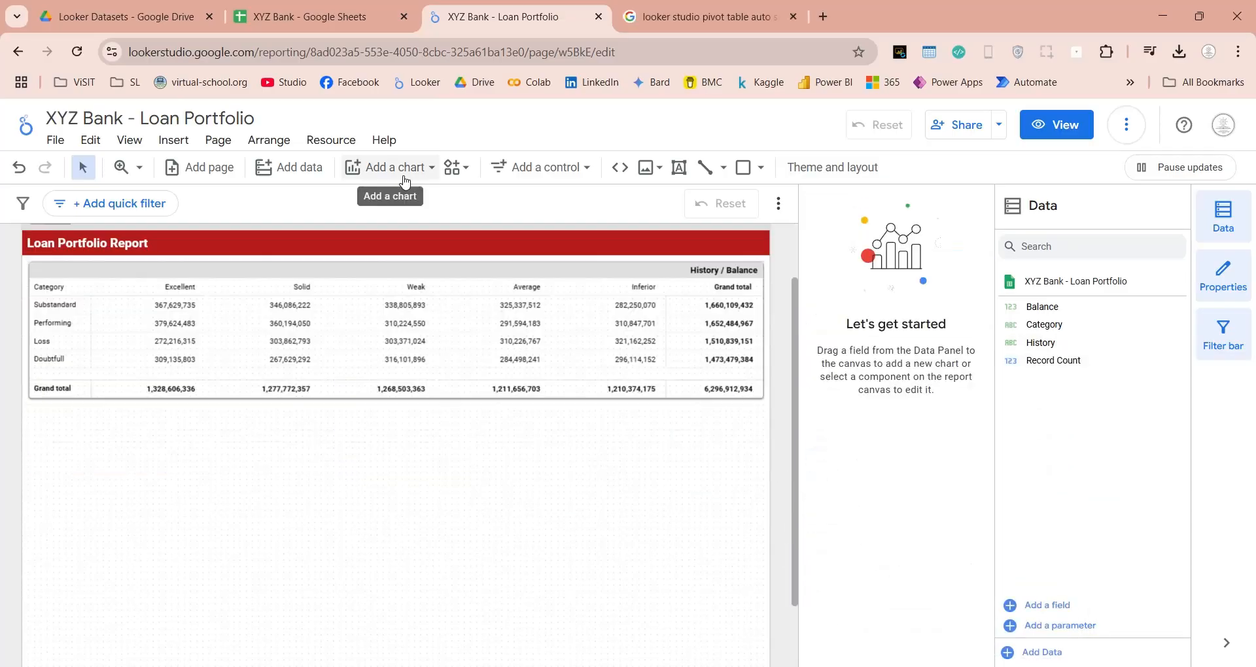
Insert a column chart below the pivot table and enlarge it to about half the page width, reaching near the page's lower edge.
{"action": "left_click", "coordinate": [400, 173]}
{"action": "scroll", "coordinate": [493, 408], "scroll_direction": "down", "scroll_amount": 5}
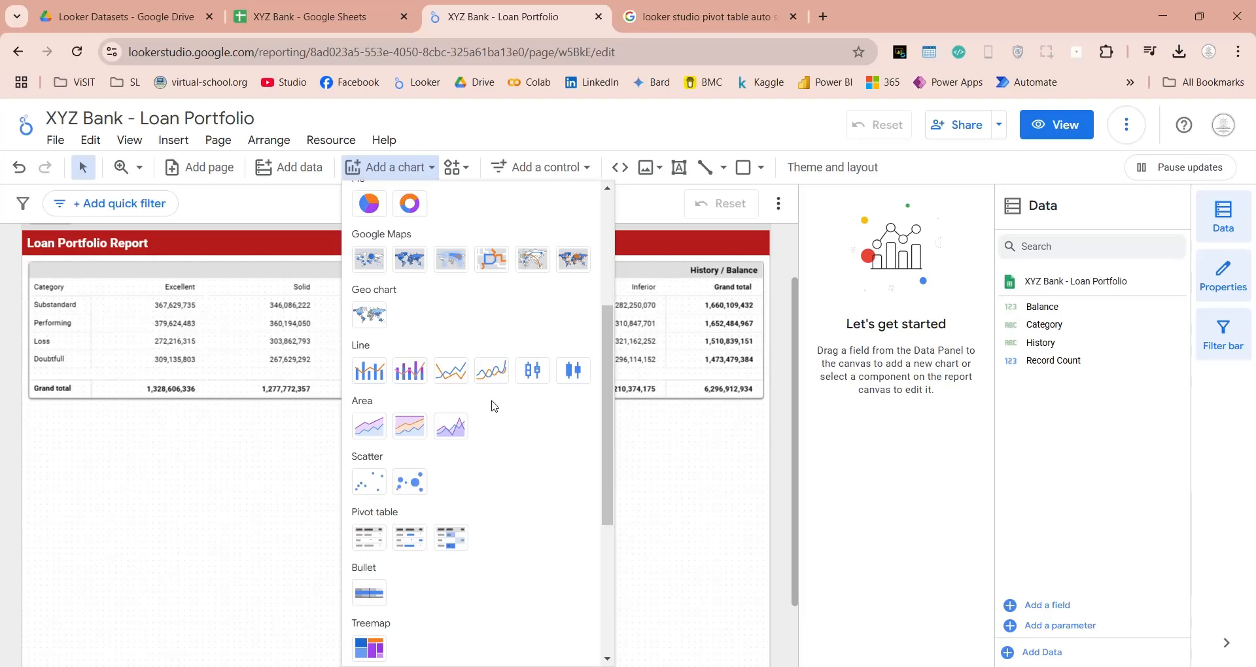
{"action": "scroll", "coordinate": [492, 406], "scroll_direction": "up", "scroll_amount": 5}
{"action": "scroll", "coordinate": [493, 406], "scroll_direction": "up", "scroll_amount": 1}
{"action": "left_click", "coordinate": [371, 401]}
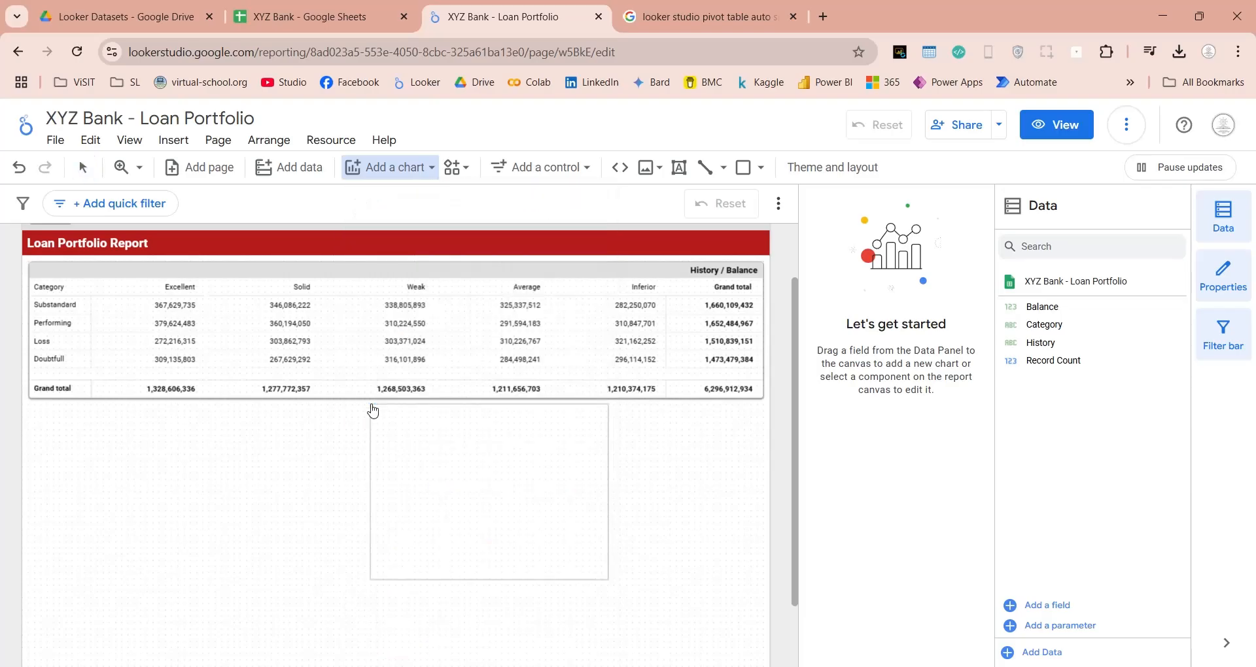
{"action": "left_click", "coordinate": [28, 404]}
{"action": "scroll", "coordinate": [235, 513], "scroll_direction": "down", "scroll_amount": 1}
{"action": "left_click_drag", "start_coordinate": [267, 499], "coordinate": [405, 647]}
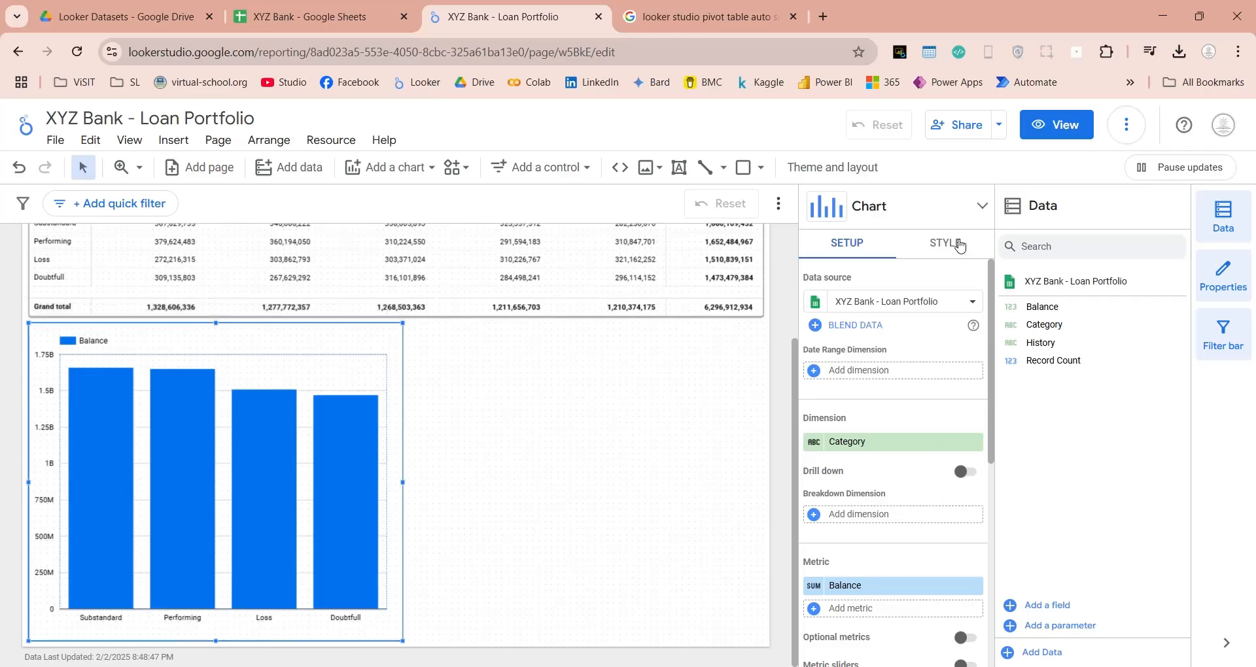
Hide the legend of the column chart.
{"action": "left_click", "coordinate": [953, 246]}
{"action": "scroll", "coordinate": [946, 491], "scroll_direction": "down", "scroll_amount": 10}
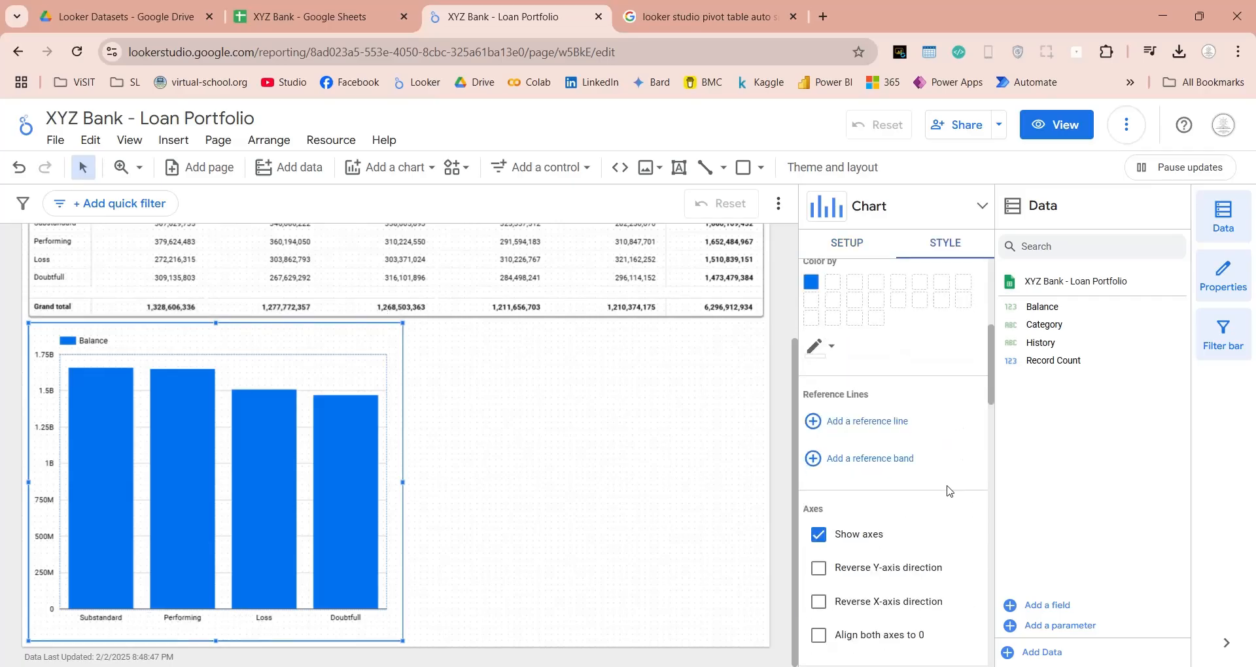
{"action": "left_click", "coordinate": [822, 580]}
Give the column chart a border radius of 5, a dark solid border of weight 1 and a border shadow.
{"action": "scroll", "coordinate": [900, 400], "scroll_direction": "down", "scroll_amount": 6}
{"action": "left_click", "coordinate": [829, 371]}
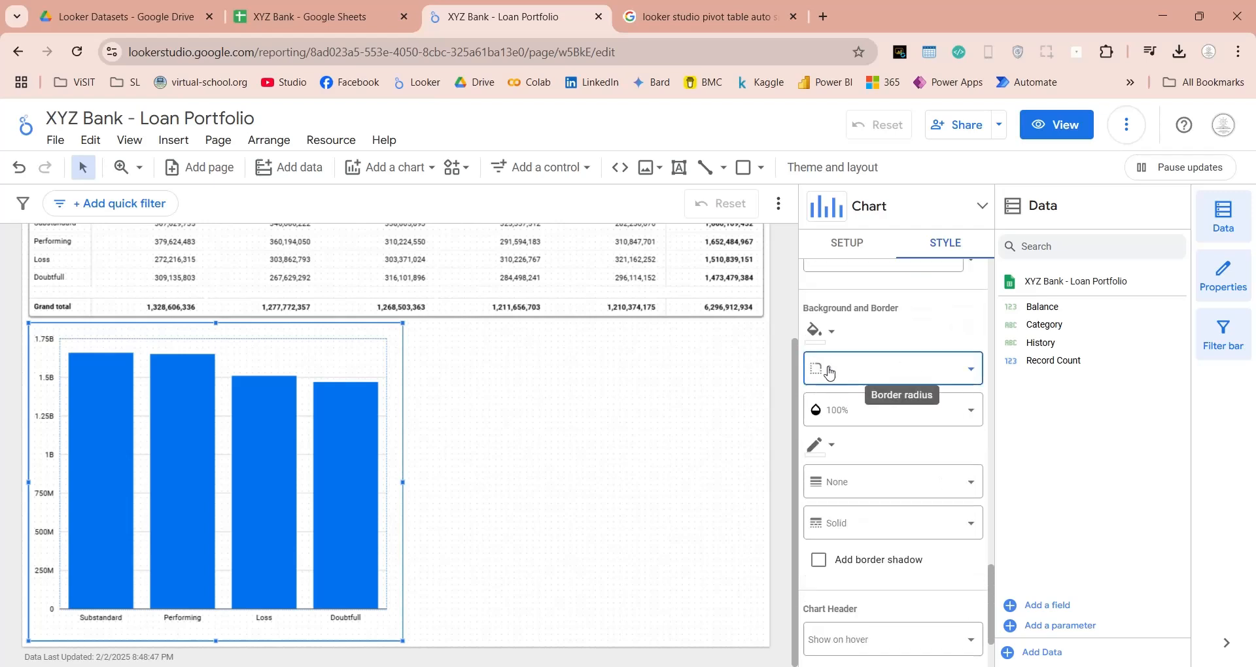
{"action": "left_click", "coordinate": [857, 479]}
{"action": "left_click", "coordinate": [820, 447]}
{"action": "left_click", "coordinate": [908, 422]}
{"action": "left_click", "coordinate": [819, 561]}
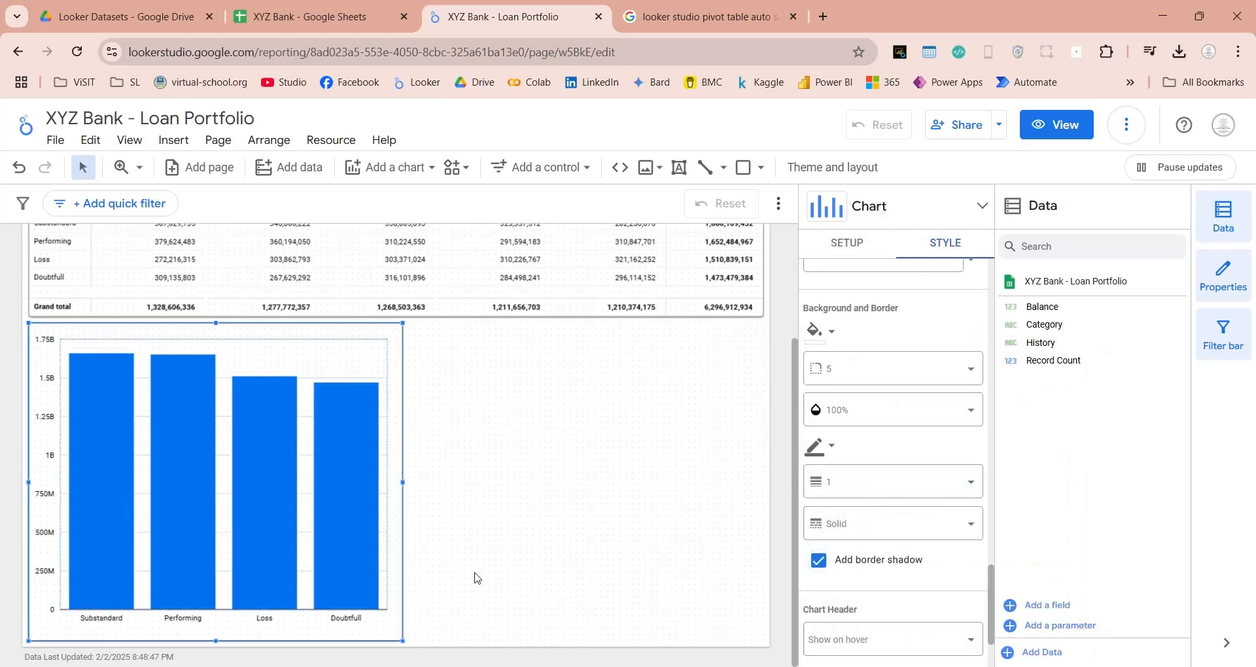
{"action": "left_click", "coordinate": [476, 577]}
Duplicate the column chart, place the copy to the right of the original and narrow both to leave a small gap between them.
{"action": "left_click", "coordinate": [390, 636]}
{"action": "key", "text": "ctrl+d"}
{"action": "left_click_drag", "start_coordinate": [391, 637], "coordinate": [742, 626]}
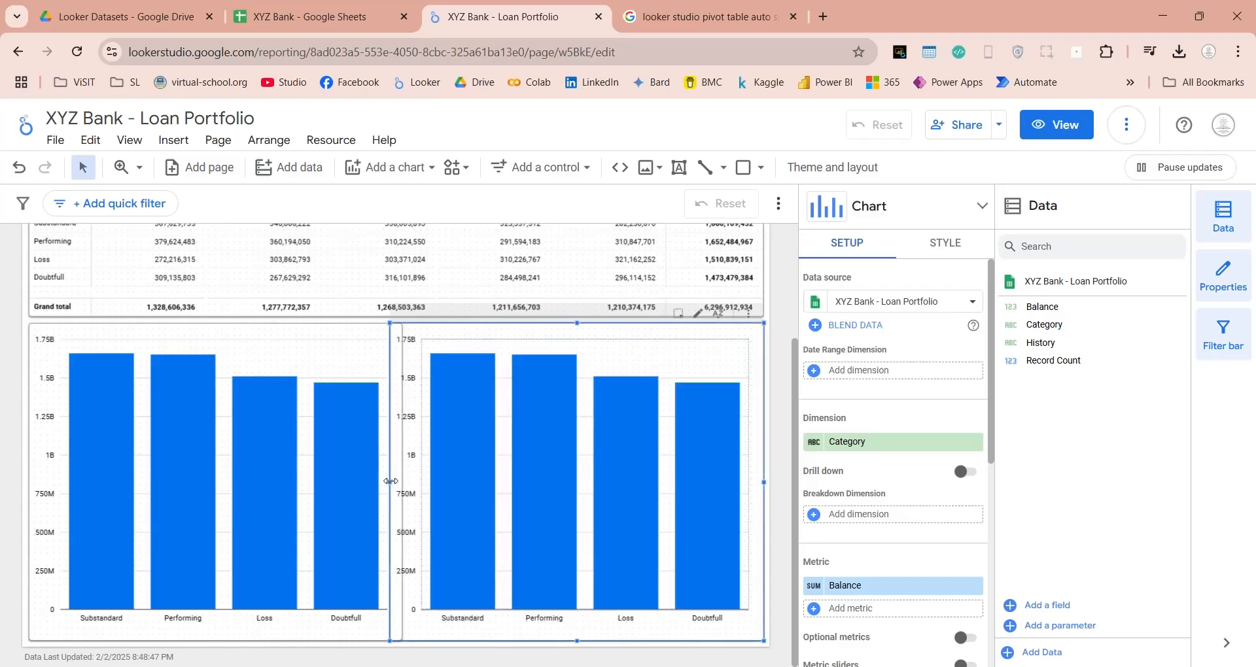
{"action": "left_click_drag", "start_coordinate": [390, 482], "coordinate": [395, 481]}
{"action": "left_click", "coordinate": [364, 626]}
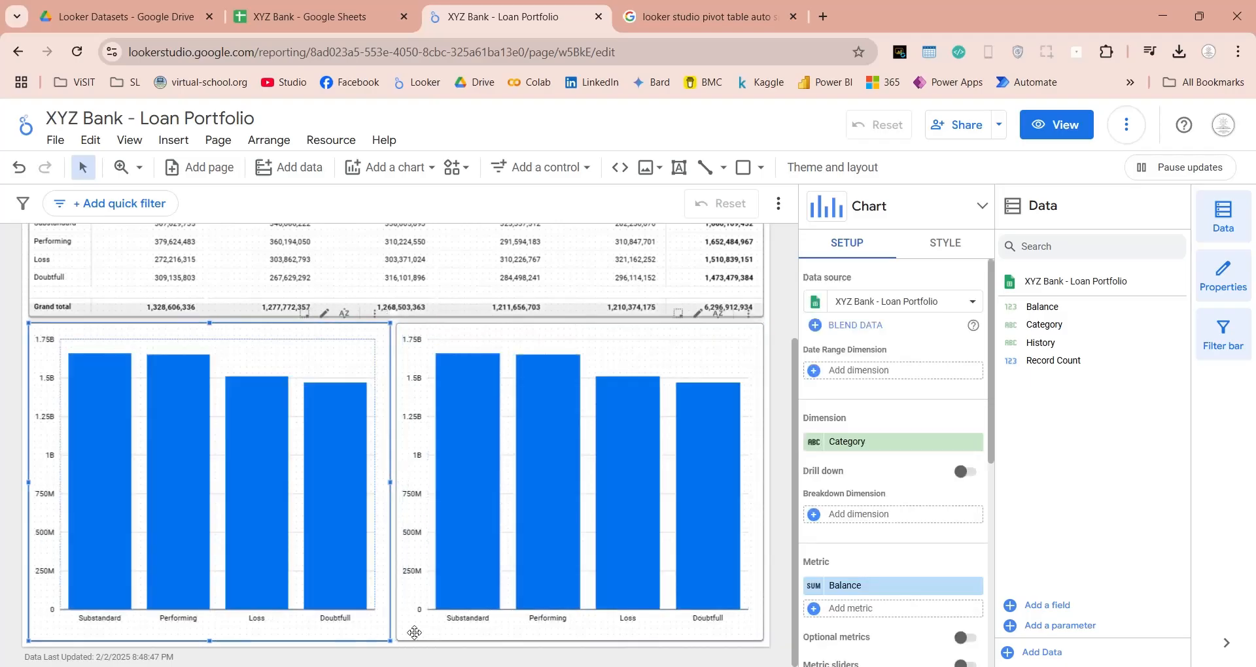
Change the dimension of the right column chart from Category to History.
{"action": "left_click", "coordinate": [414, 631]}
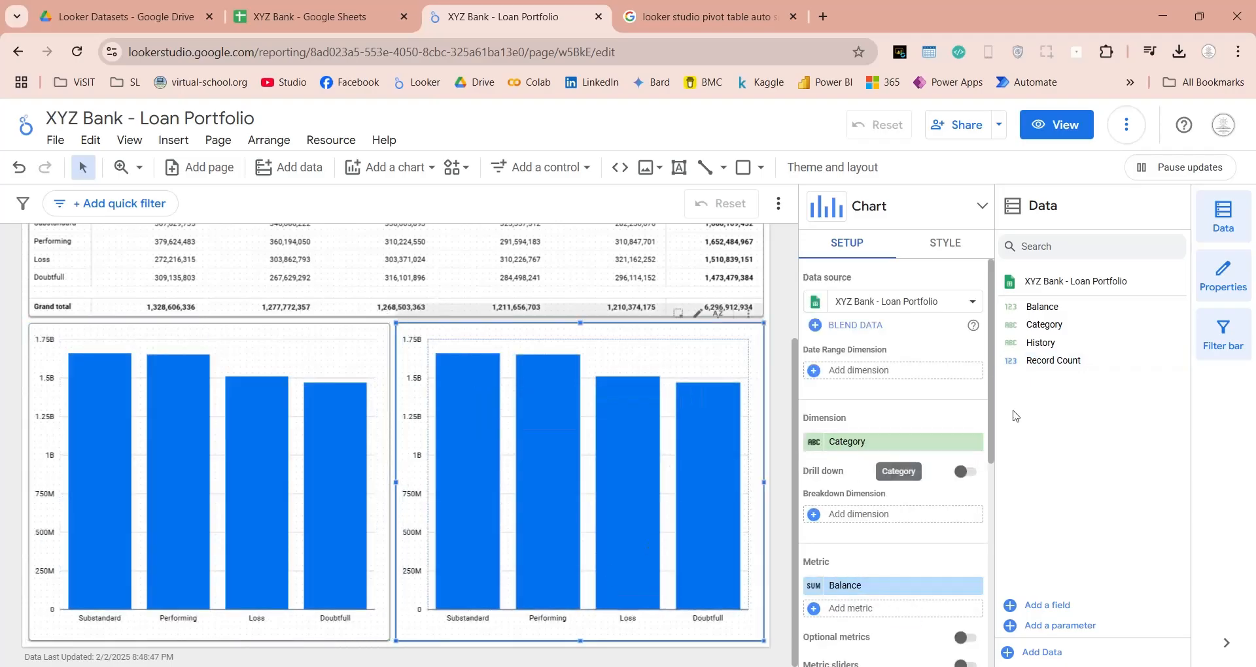
{"action": "left_click_drag", "start_coordinate": [1079, 343], "coordinate": [859, 440]}
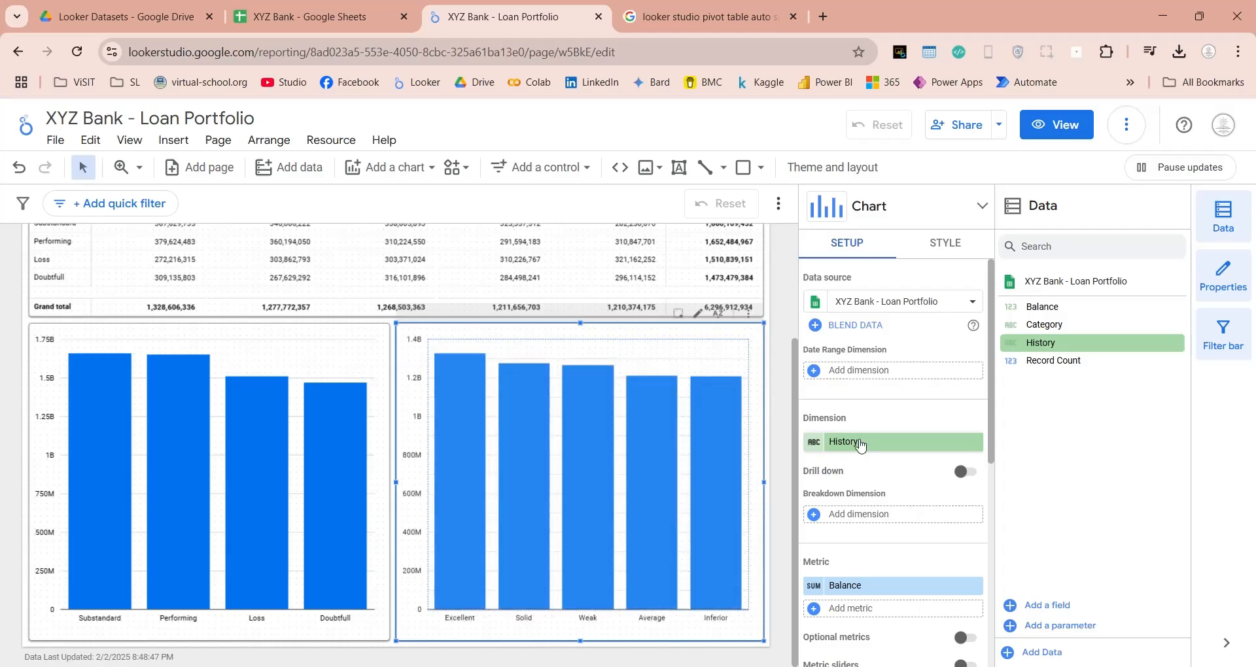
{"action": "left_click", "coordinate": [782, 505]}
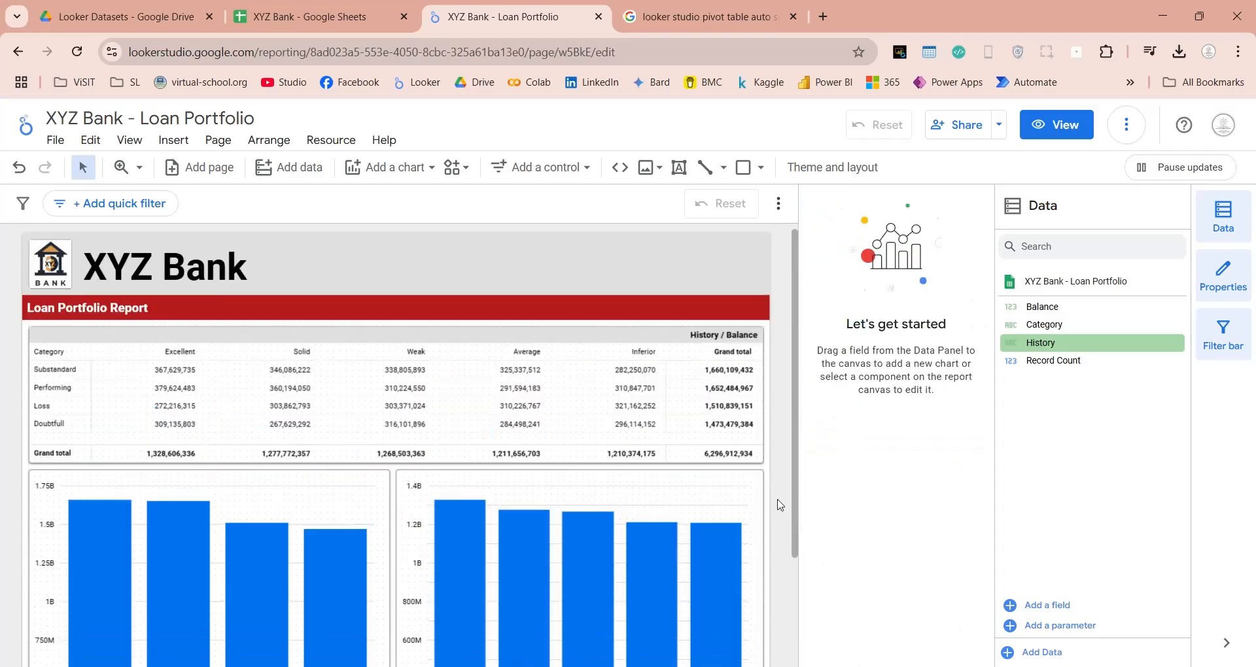
Check the two charts, then look up the Category and History orders in the Classification sheet of the XYZ Bank Google Sheets file.
{"action": "scroll", "coordinate": [780, 504], "scroll_direction": "down", "scroll_amount": 5}
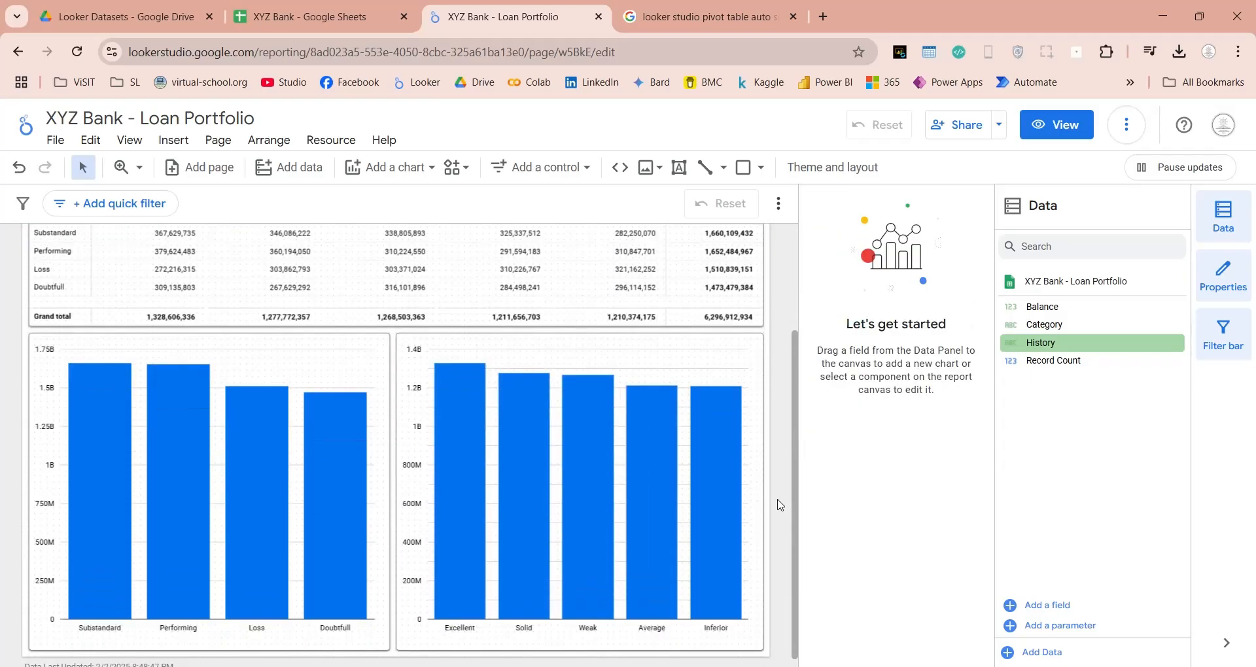
{"action": "scroll", "coordinate": [781, 506], "scroll_direction": "down", "scroll_amount": 1}
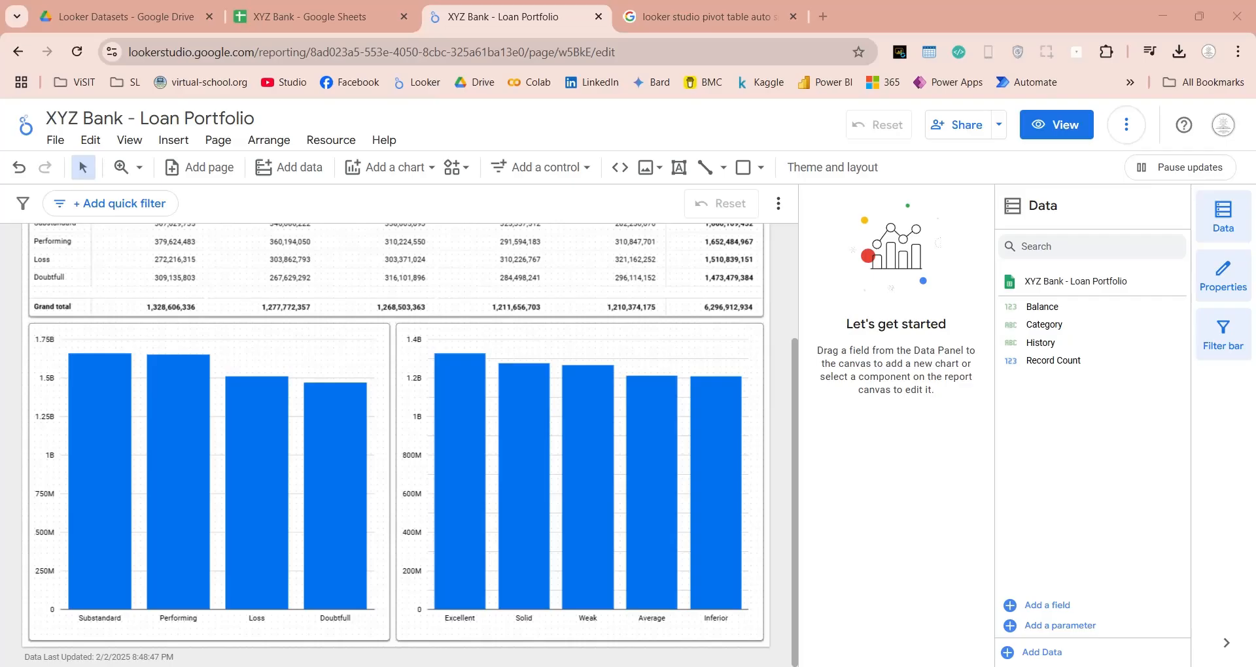
{"action": "left_click", "coordinate": [320, 16]}
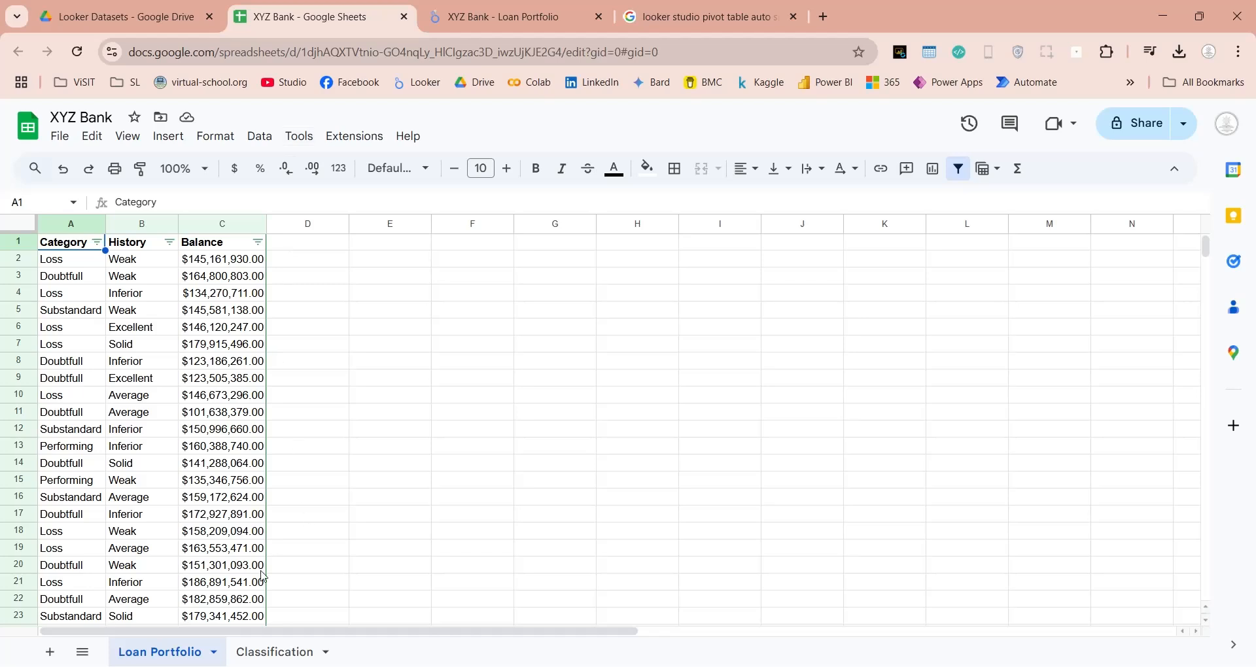
{"action": "left_click", "coordinate": [275, 651]}
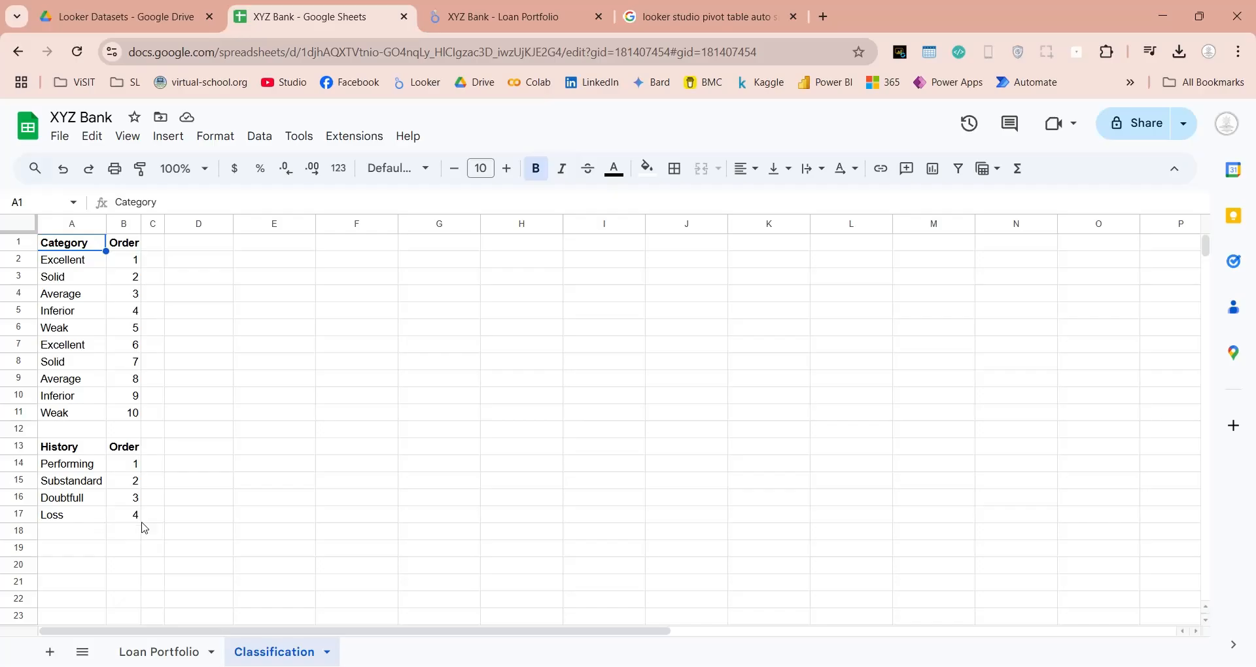
Return to the Looker Studio report and sort the right column chart by History instead of Balance.
{"action": "left_click", "coordinate": [448, 9]}
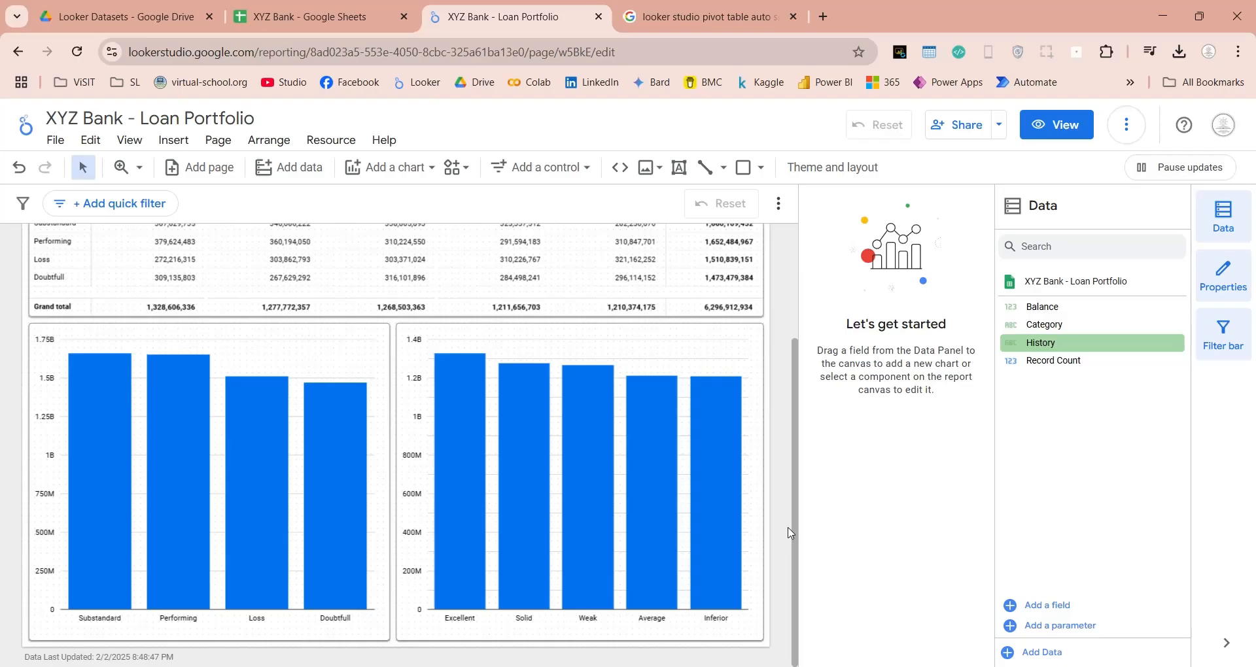
{"action": "left_click", "coordinate": [471, 626]}
{"action": "scroll", "coordinate": [892, 575], "scroll_direction": "up", "scroll_amount": 1}
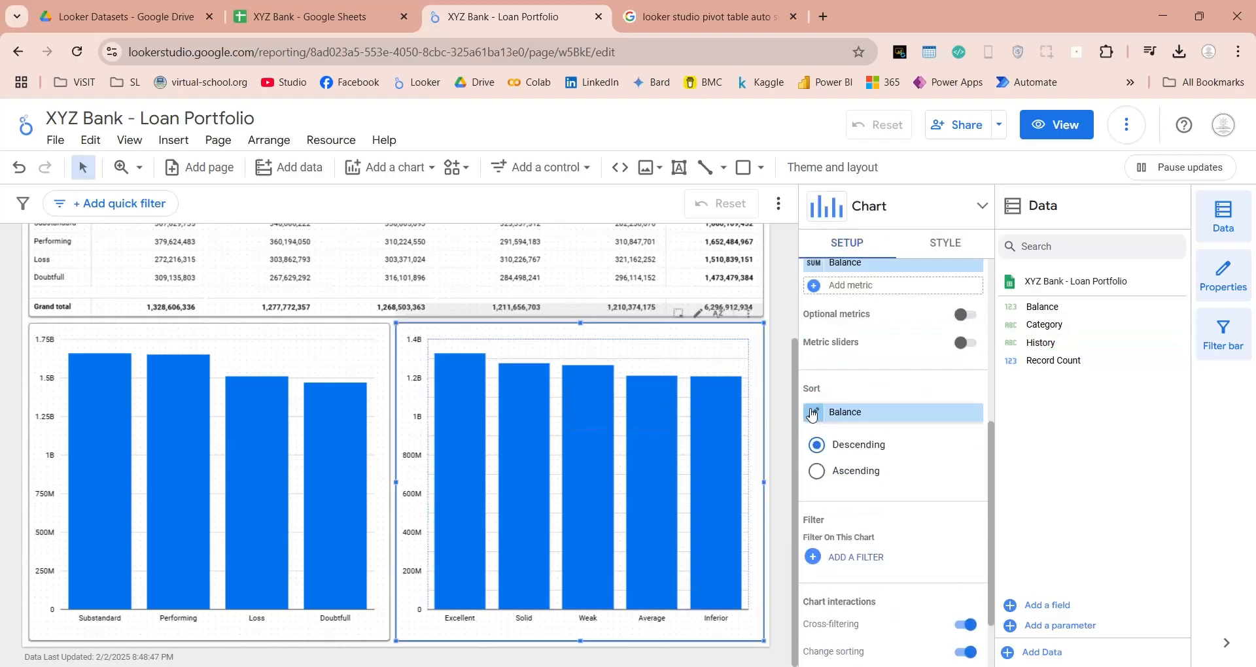
{"action": "left_click", "coordinate": [855, 416]}
{"action": "left_click", "coordinate": [870, 493]}
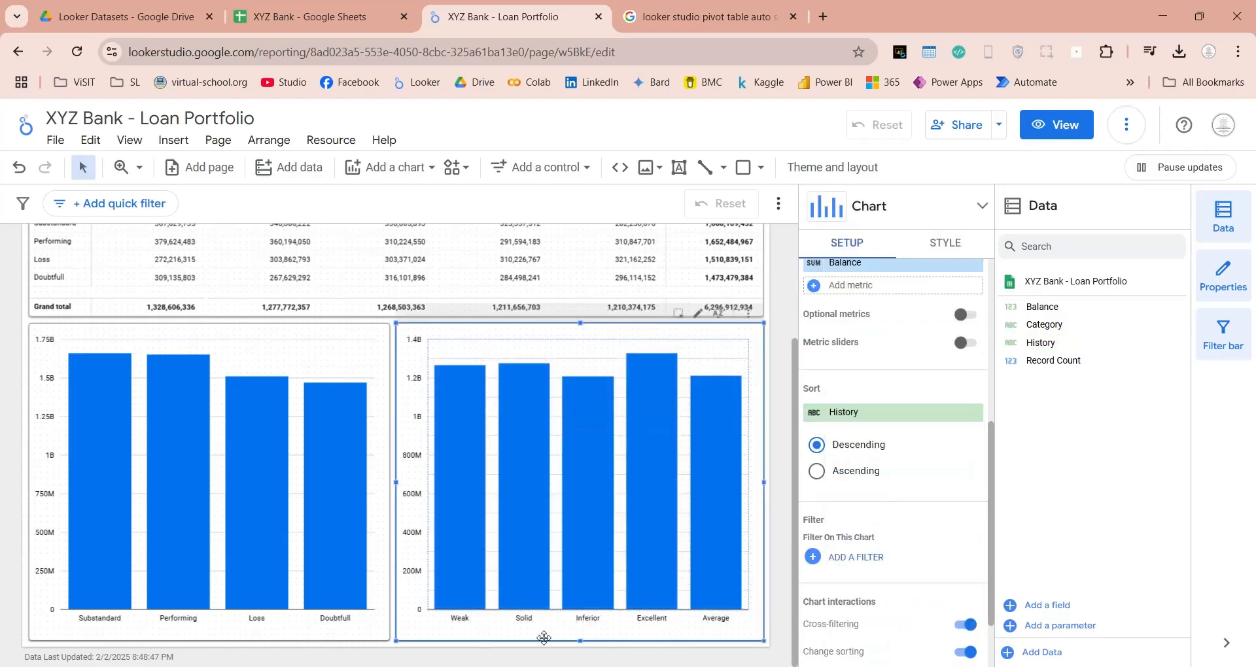
Try ascending History order on the right column chart, then set its sort back to Balance in descending order.
{"action": "left_click", "coordinate": [835, 476]}
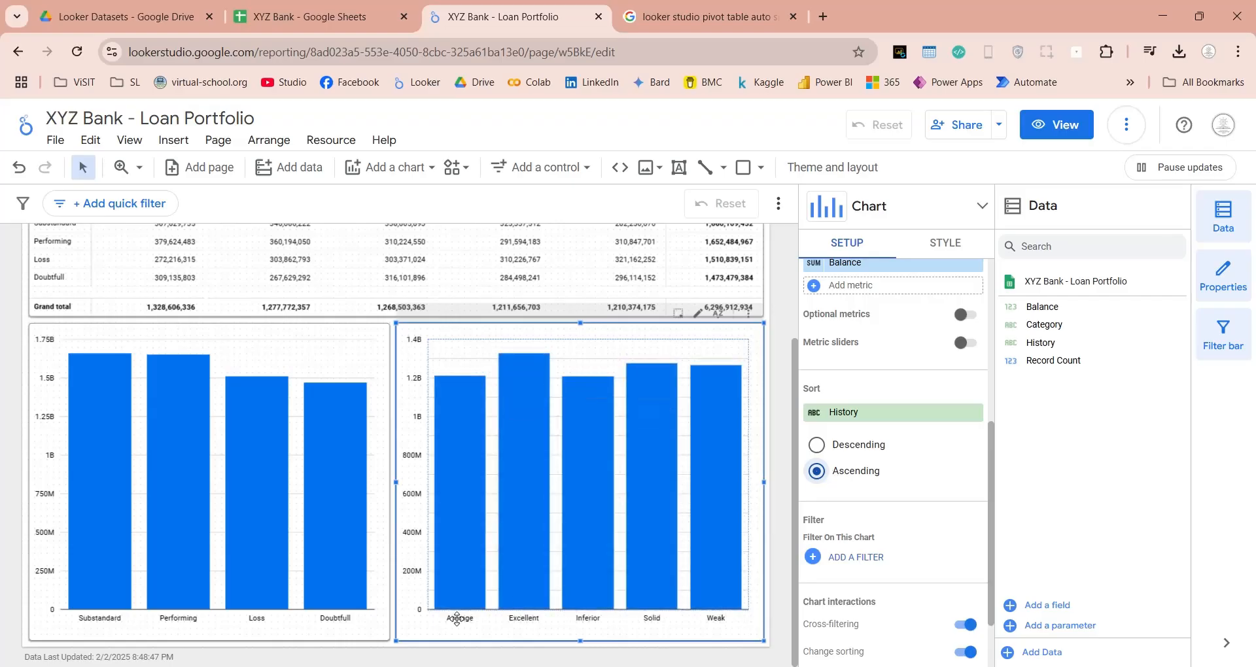
{"action": "left_click", "coordinate": [840, 449]}
{"action": "left_click", "coordinate": [890, 413]}
{"action": "left_click", "coordinate": [867, 487]}
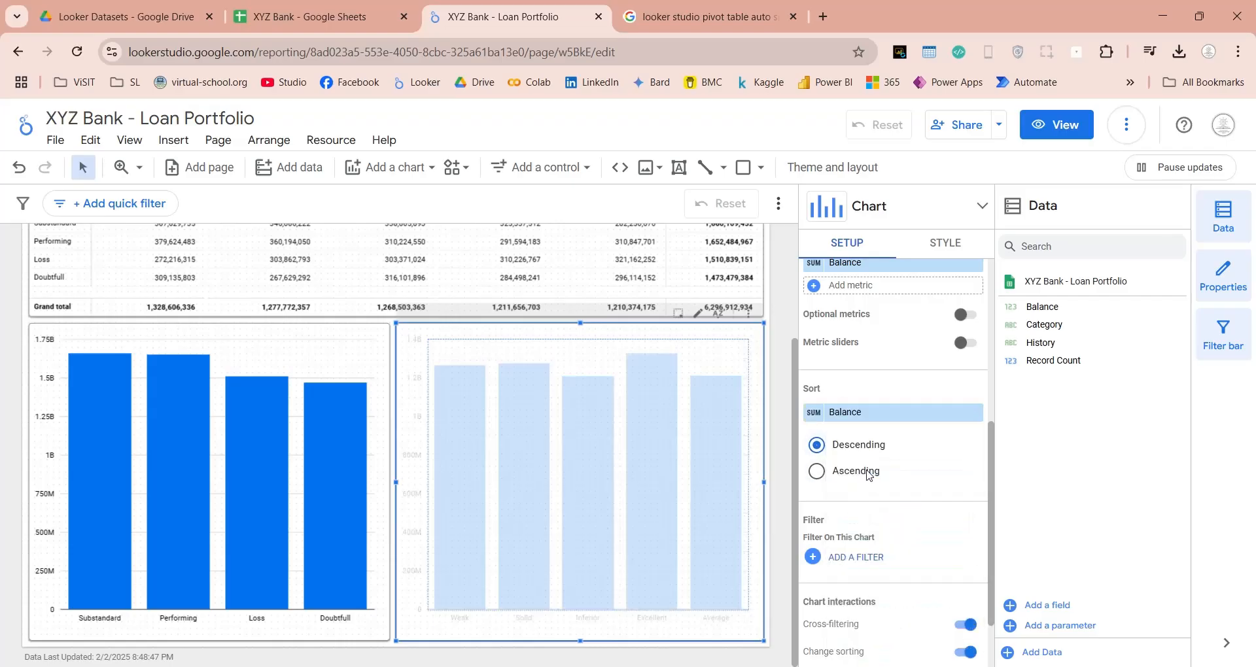
{"action": "left_click", "coordinate": [784, 564]}
Switch to the XYZ Bank Google Sheets file and add the headers Category_Order in D1 and History_Order in E1 of the Loan Portfolio sheet.
{"action": "left_click", "coordinate": [341, 24]}
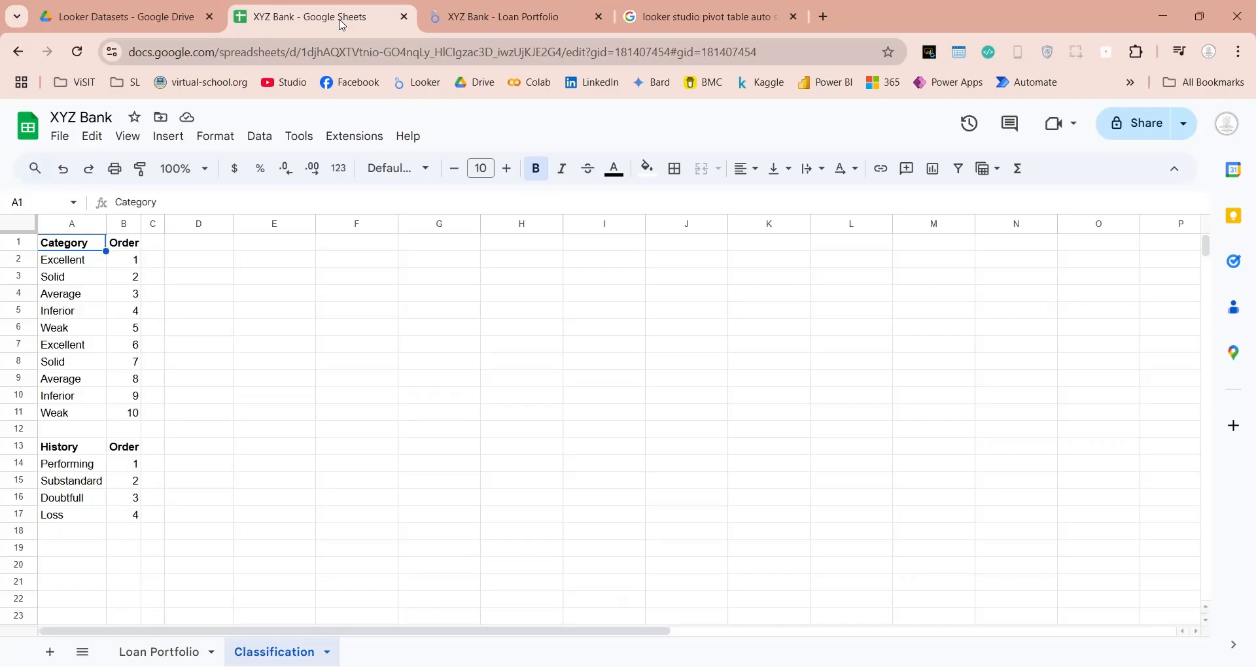
{"action": "left_click", "coordinate": [159, 652]}
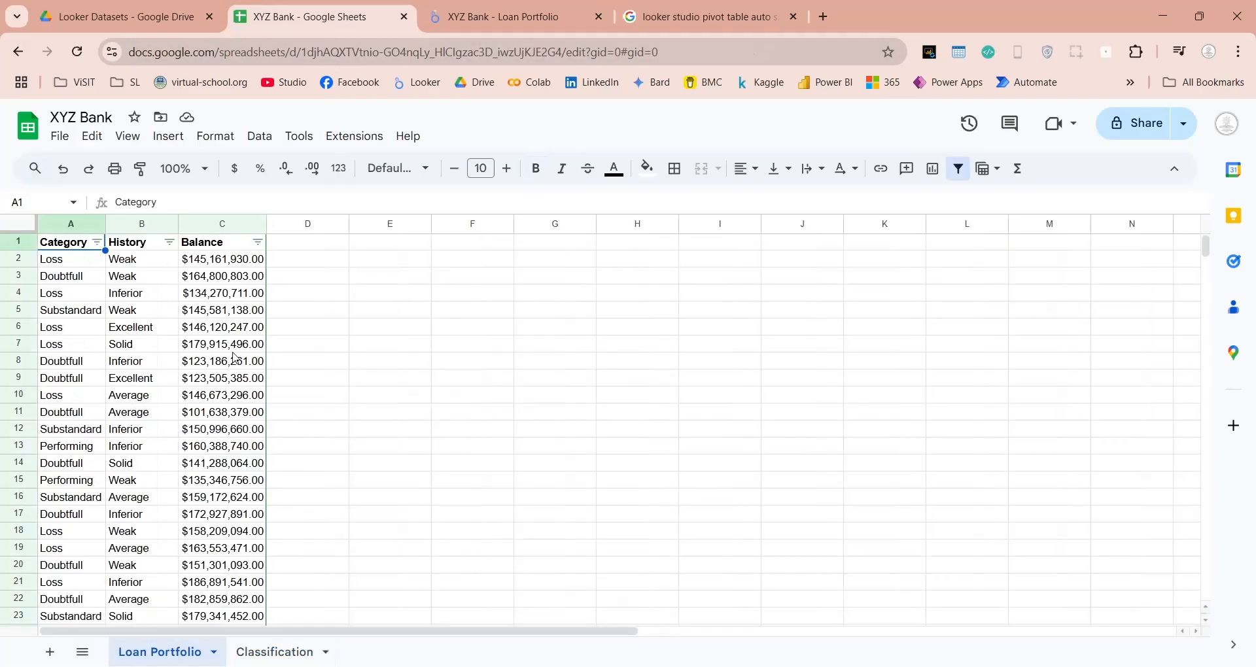
{"action": "left_click", "coordinate": [291, 229]}
{"action": "left_click", "coordinate": [290, 248]}
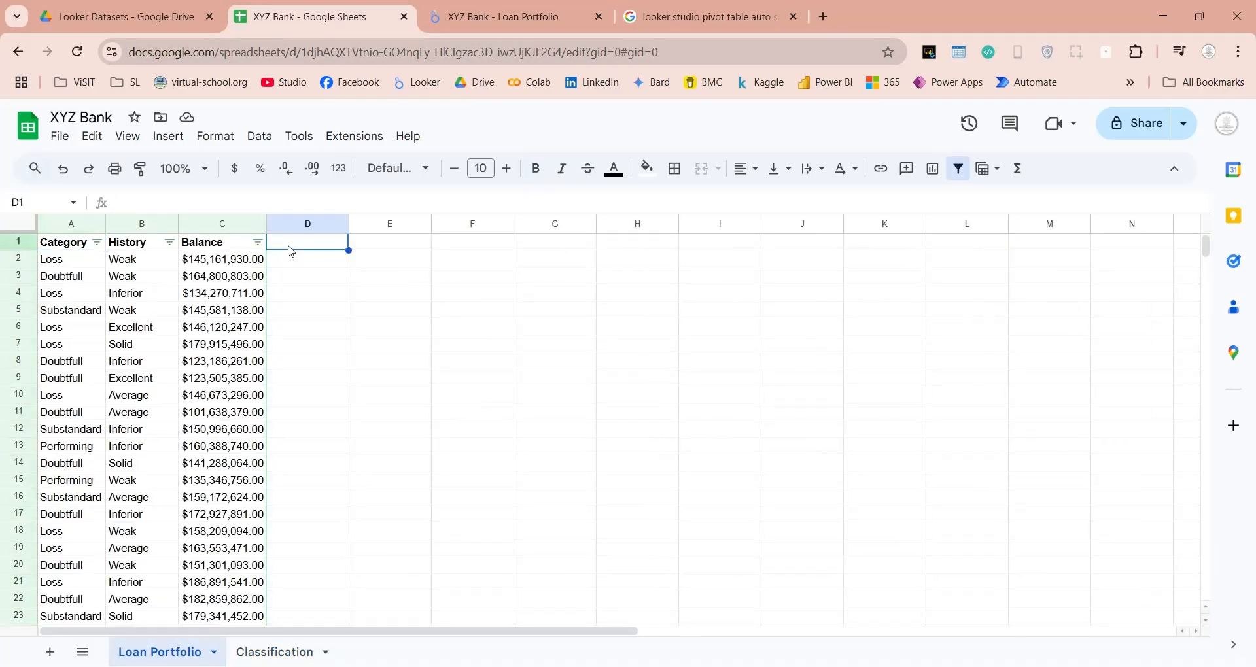
{"action": "type", "text": "Category_"}
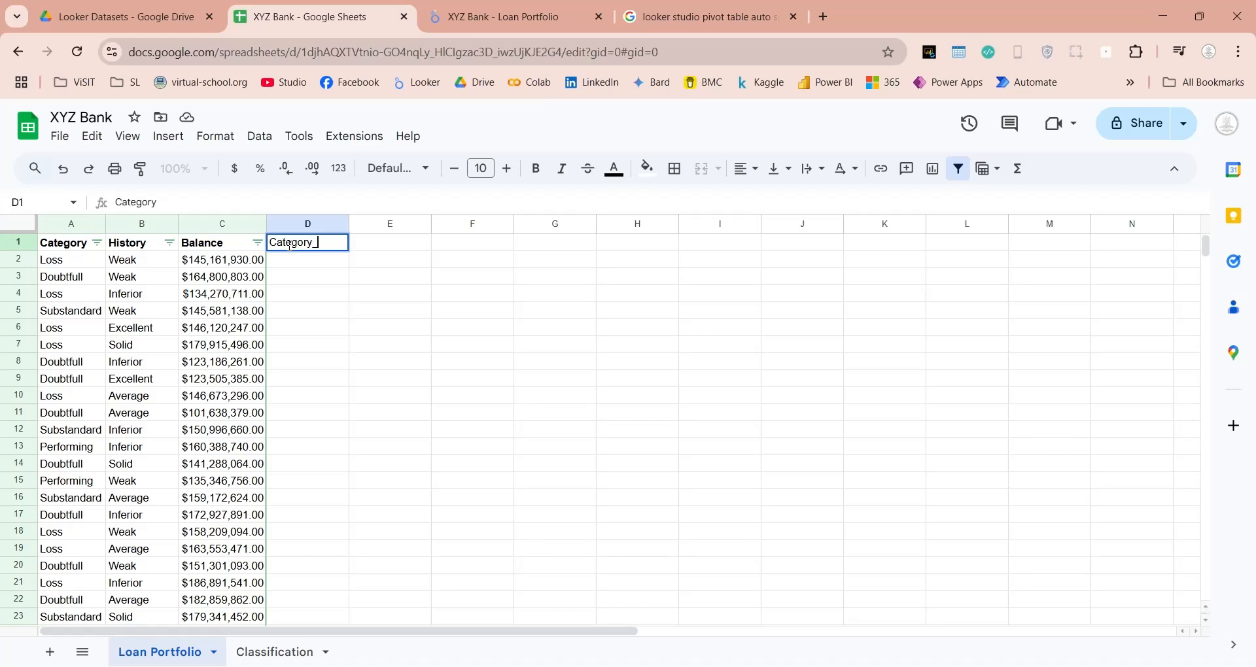
{"action": "type", "text": "Order"}
{"action": "key", "text": "Tab"}
{"action": "type", "text": "Histo"}
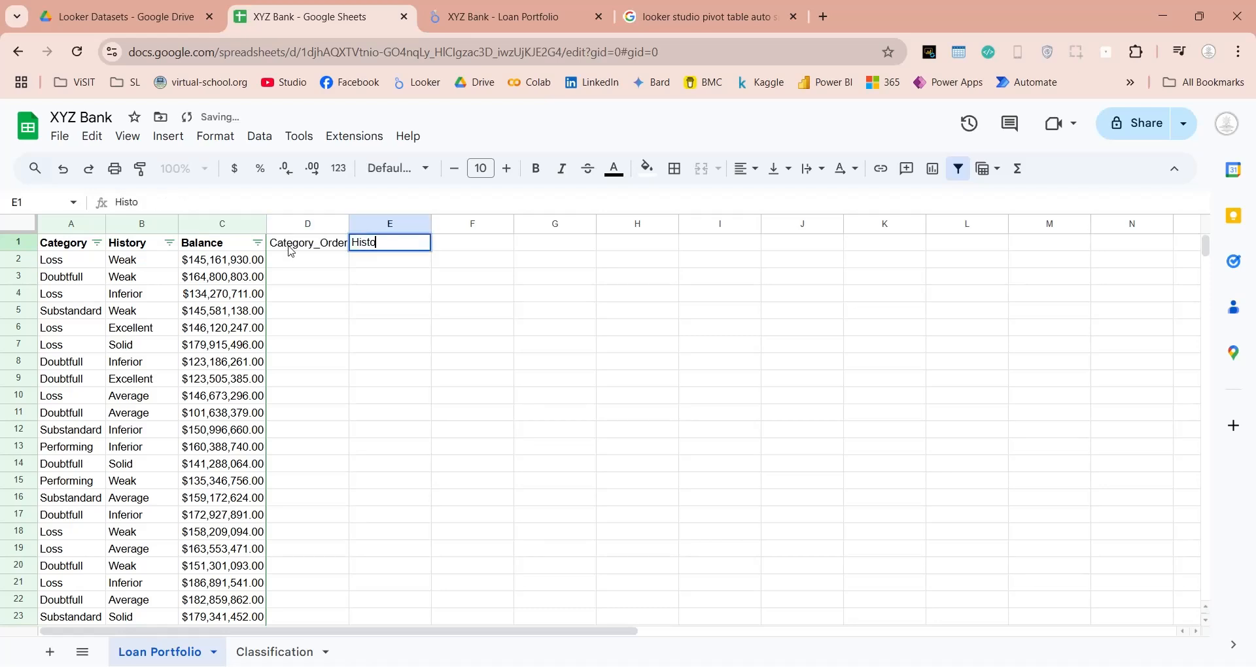
{"action": "type", "text": "ry_Order"}
{"action": "key", "text": "Return"}
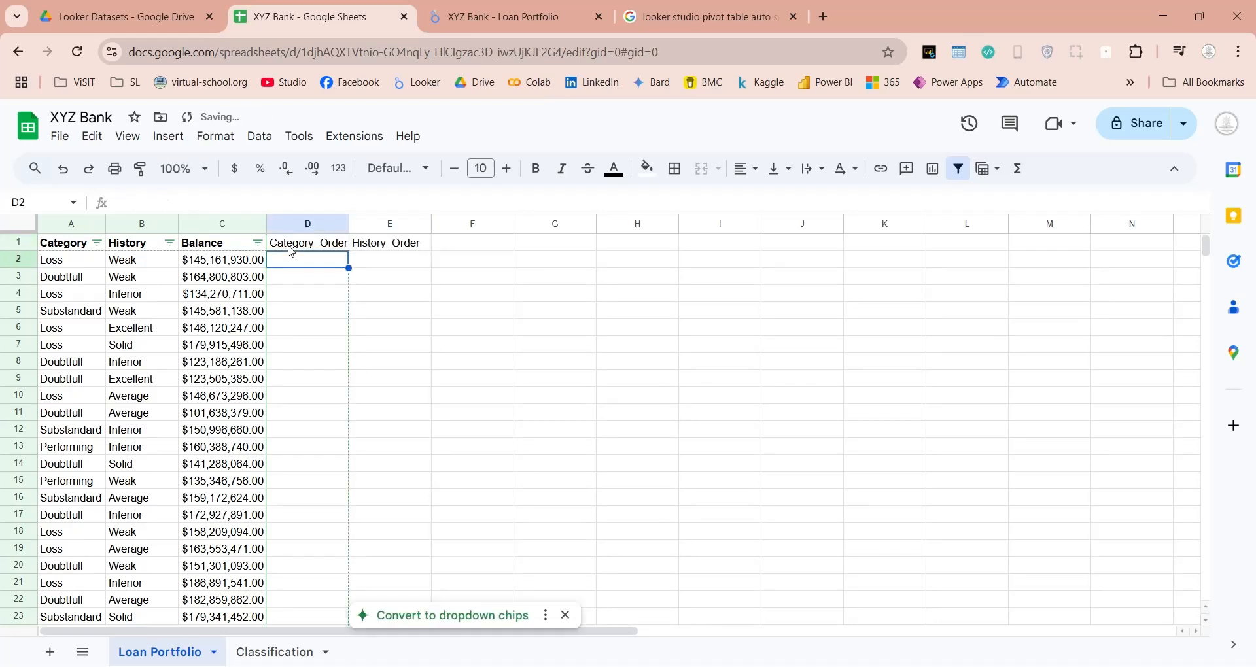
Enter =vlookup(A2,Classification!A:B,2,false) in D2 and fill it down the Category_Order column.
{"action": "type", "text": "=vlookup("}
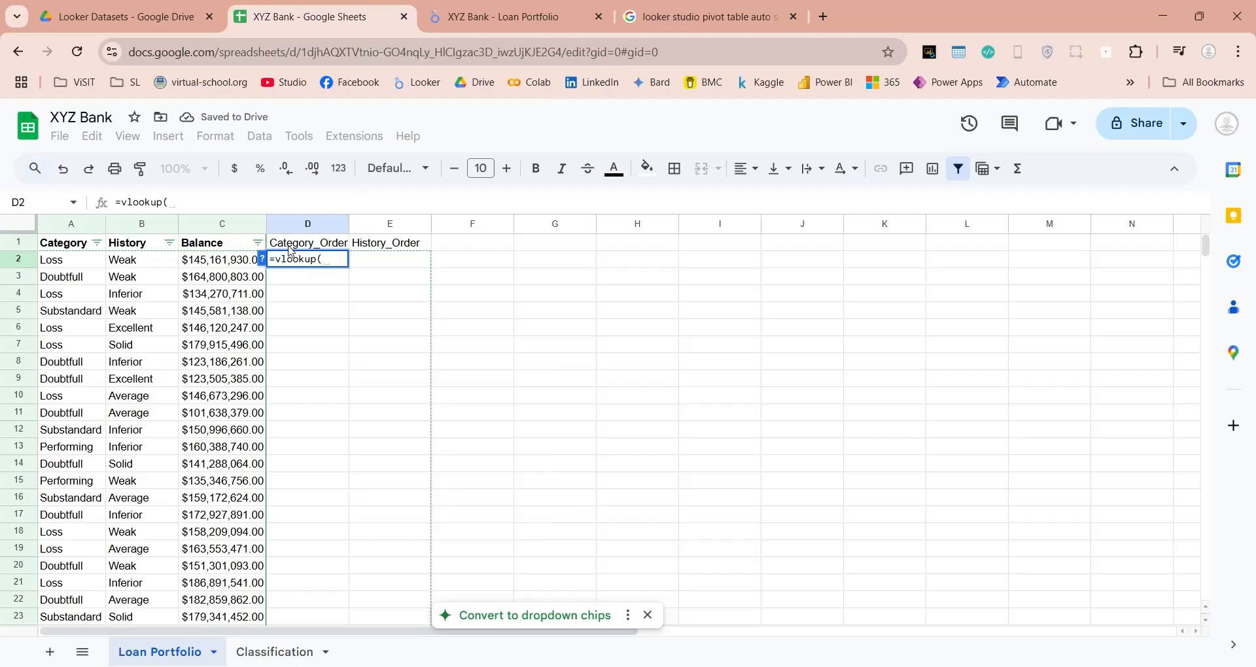
{"action": "left_click", "coordinate": [65, 259]}
{"action": "type", "text": ","}
{"action": "left_click", "coordinate": [262, 651]}
{"action": "left_click_drag", "start_coordinate": [75, 224], "coordinate": [129, 226]}
{"action": "type", "text": ",2,false"}
{"action": "key", "text": "Return"}
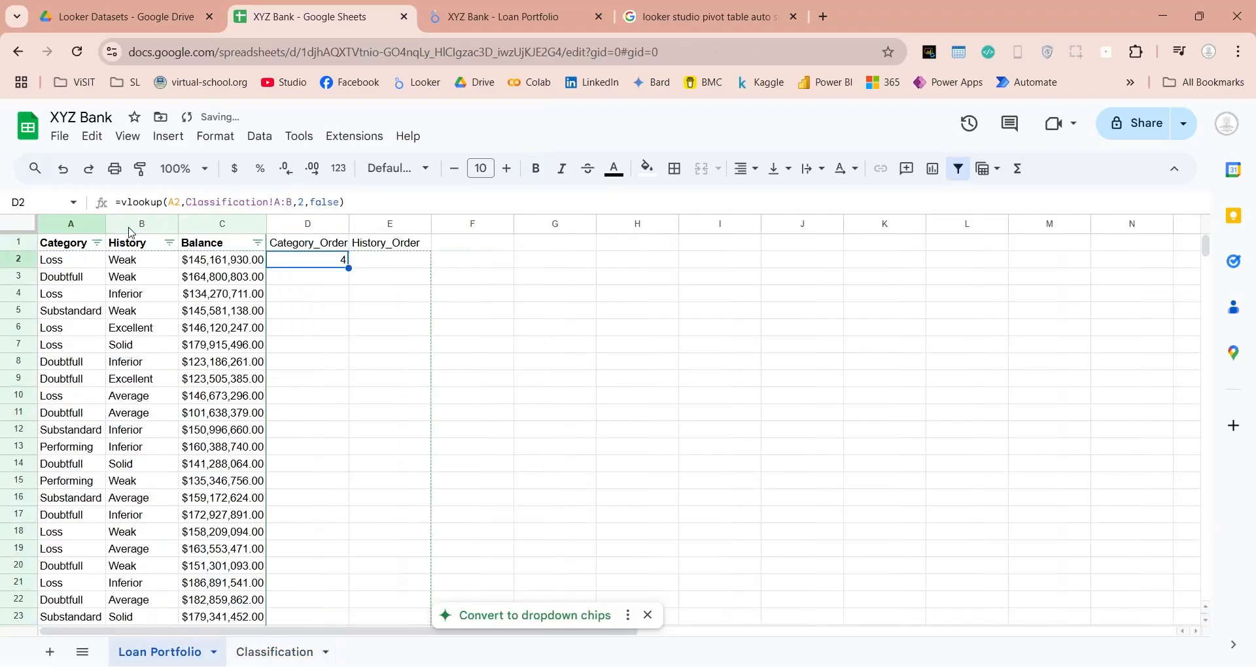
{"action": "left_click_drag", "start_coordinate": [348, 268], "coordinate": [353, 518]}
{"action": "scroll", "coordinate": [363, 409], "scroll_direction": "up", "scroll_amount": 7}
Copy the D2 formula into E2 and change its lookup cell to B2, giving =vlookup(B2,Classification!A:B,2,false).
{"action": "left_click", "coordinate": [331, 265]}
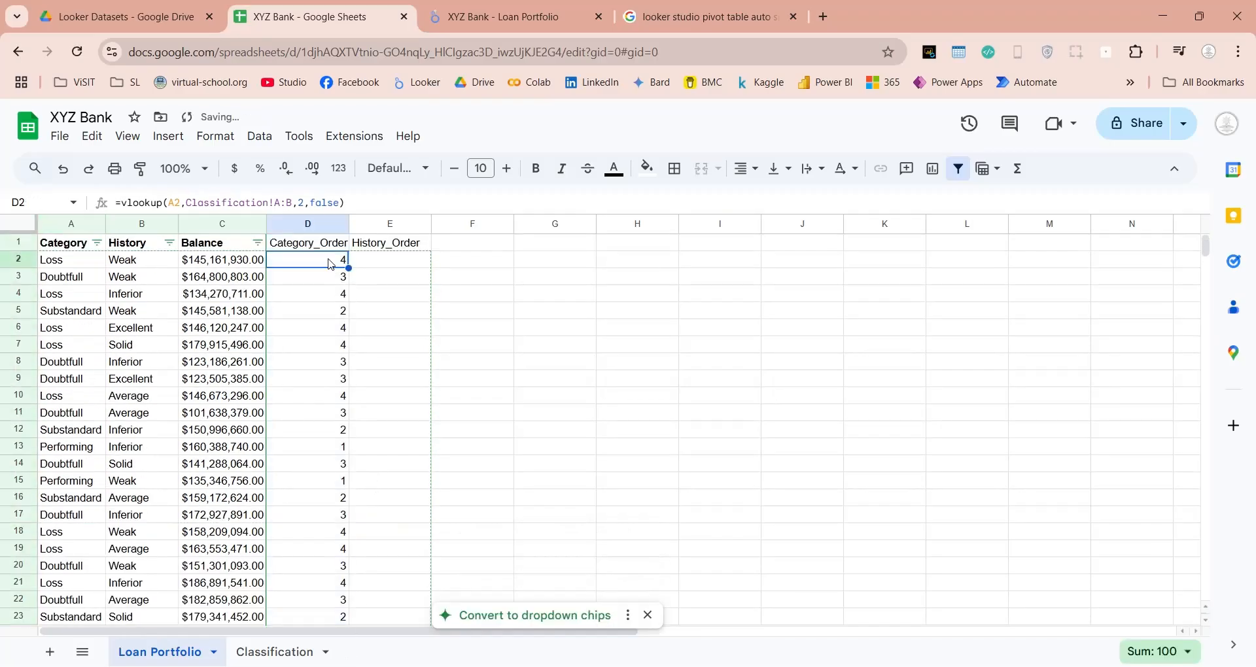
{"action": "left_click_drag", "start_coordinate": [366, 204], "coordinate": [72, 193]}
{"action": "key", "text": "ctrl+c"}
{"action": "key", "text": "Escape"}
{"action": "left_click", "coordinate": [386, 261]}
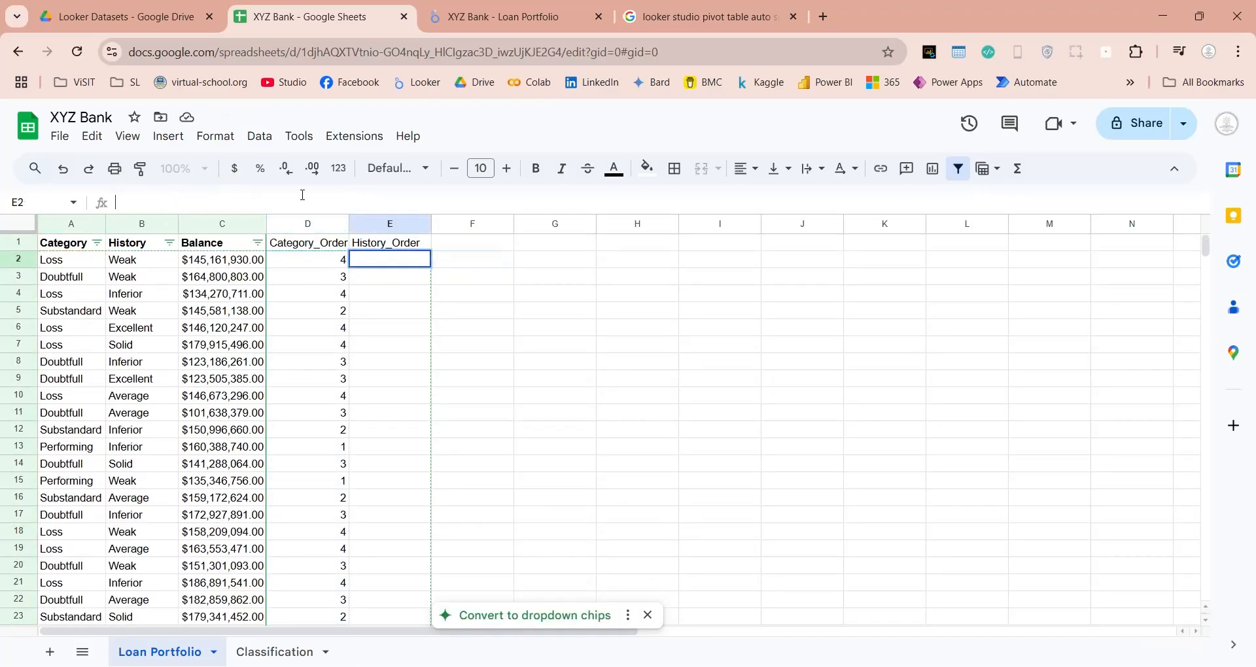
{"action": "left_click", "coordinate": [171, 202]}
{"action": "key", "text": "ctrl+v"}
{"action": "left_click_drag", "start_coordinate": [173, 203], "coordinate": [169, 202]}
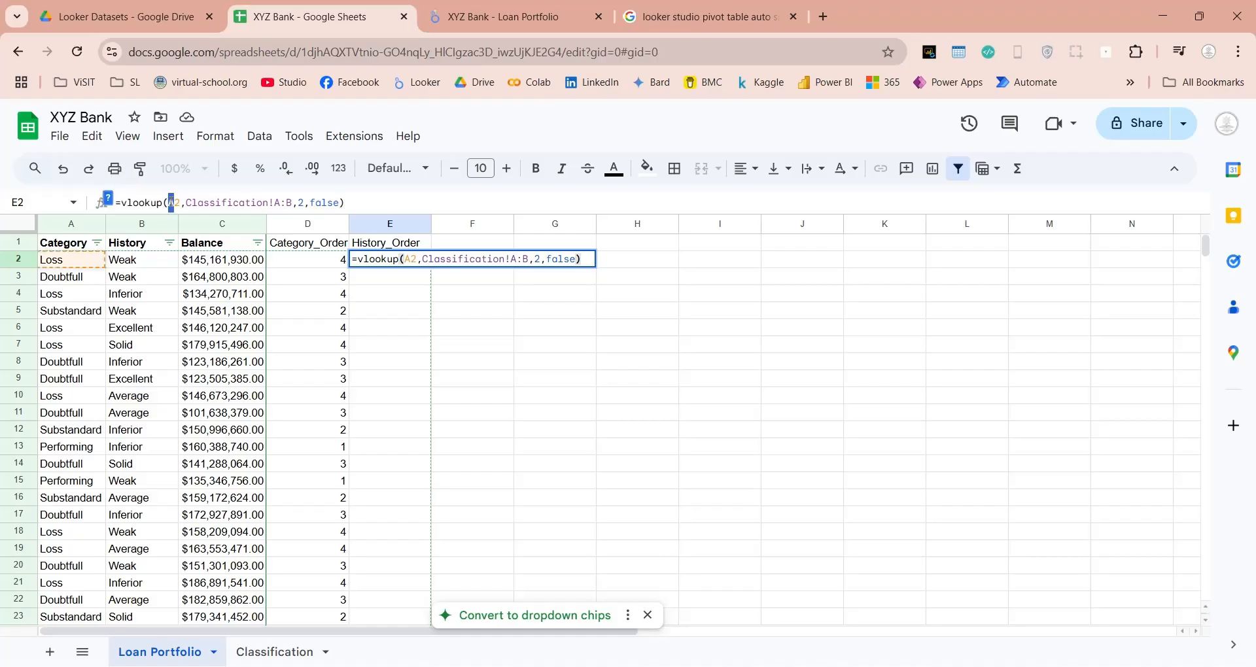
{"action": "type", "text": "b"}
{"action": "key", "text": "Return"}
Fill the lookup formula down the rest of the History_Order column and check the filled rows.
{"action": "left_click", "coordinate": [452, 382]}
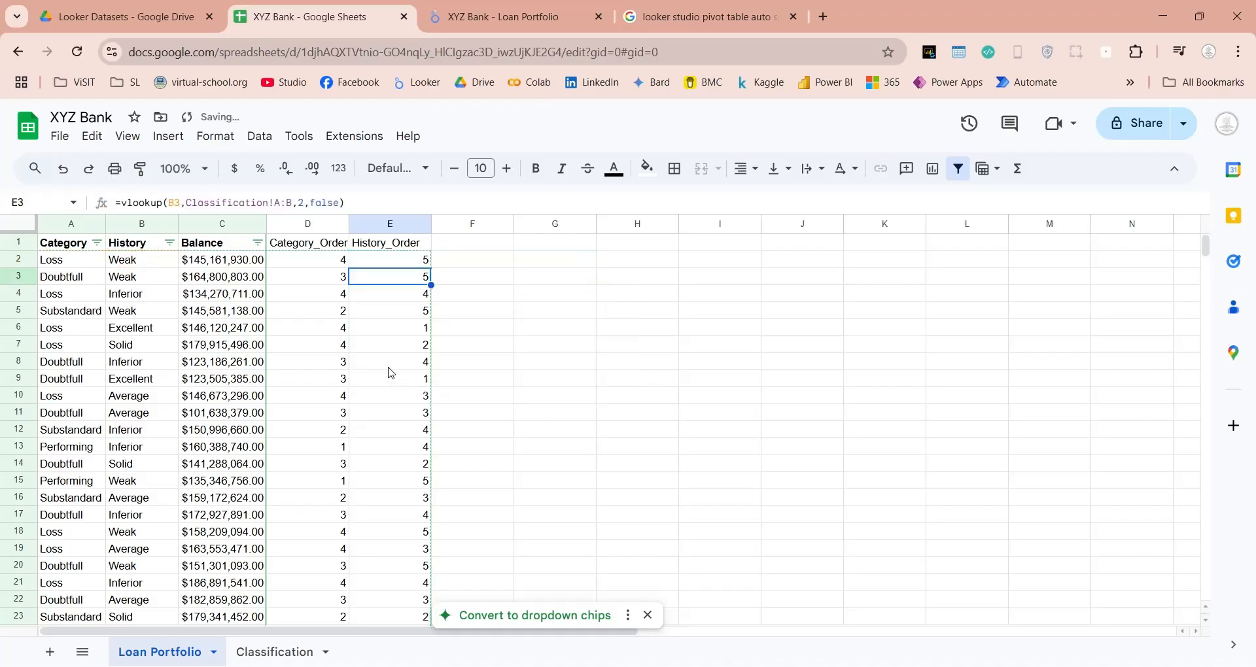
{"action": "scroll", "coordinate": [390, 370], "scroll_direction": "down", "scroll_amount": 10}
{"action": "scroll", "coordinate": [390, 370], "scroll_direction": "up", "scroll_amount": 10}
{"action": "left_click", "coordinate": [391, 365]}
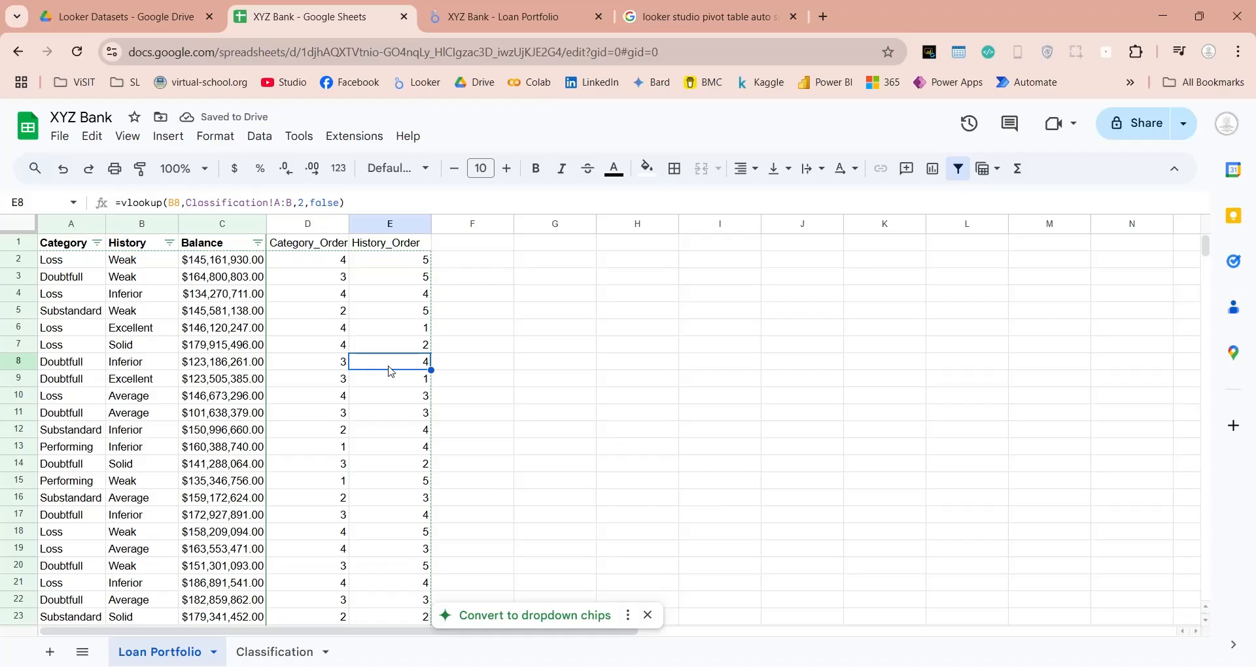
{"action": "left_click", "coordinate": [366, 327]}
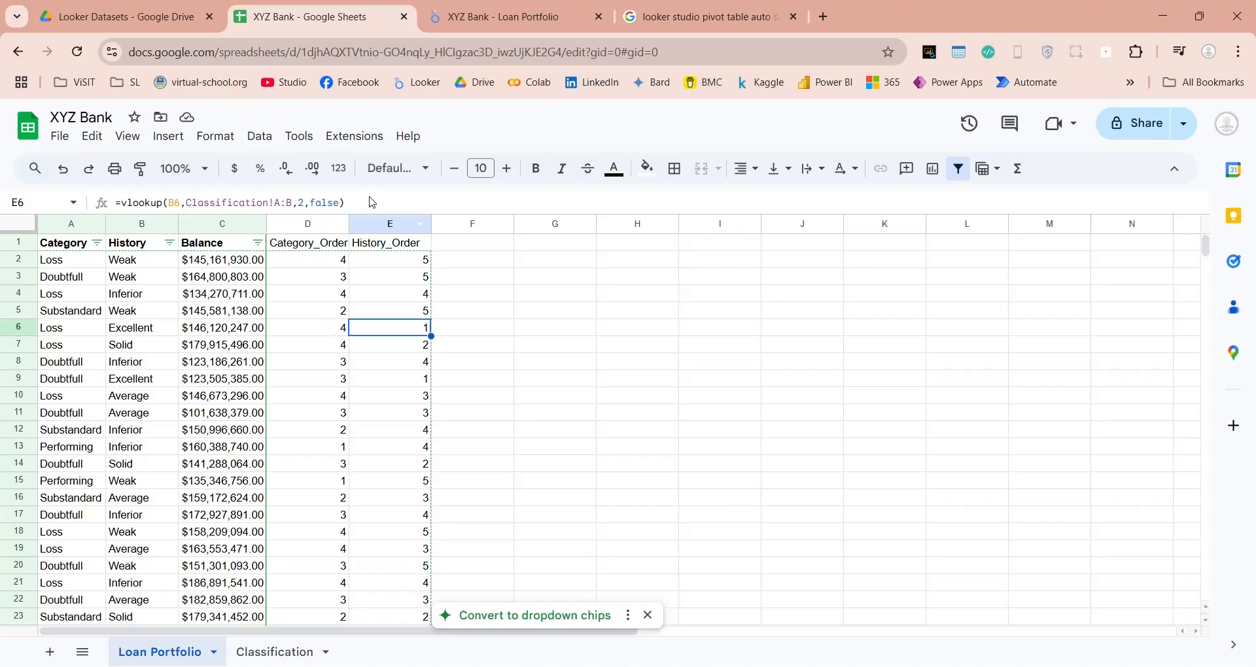
Return to the Looker Studio report and open its XYZ Bank - Loan Portfolio data source for editing.
{"action": "left_click", "coordinate": [504, 16]}
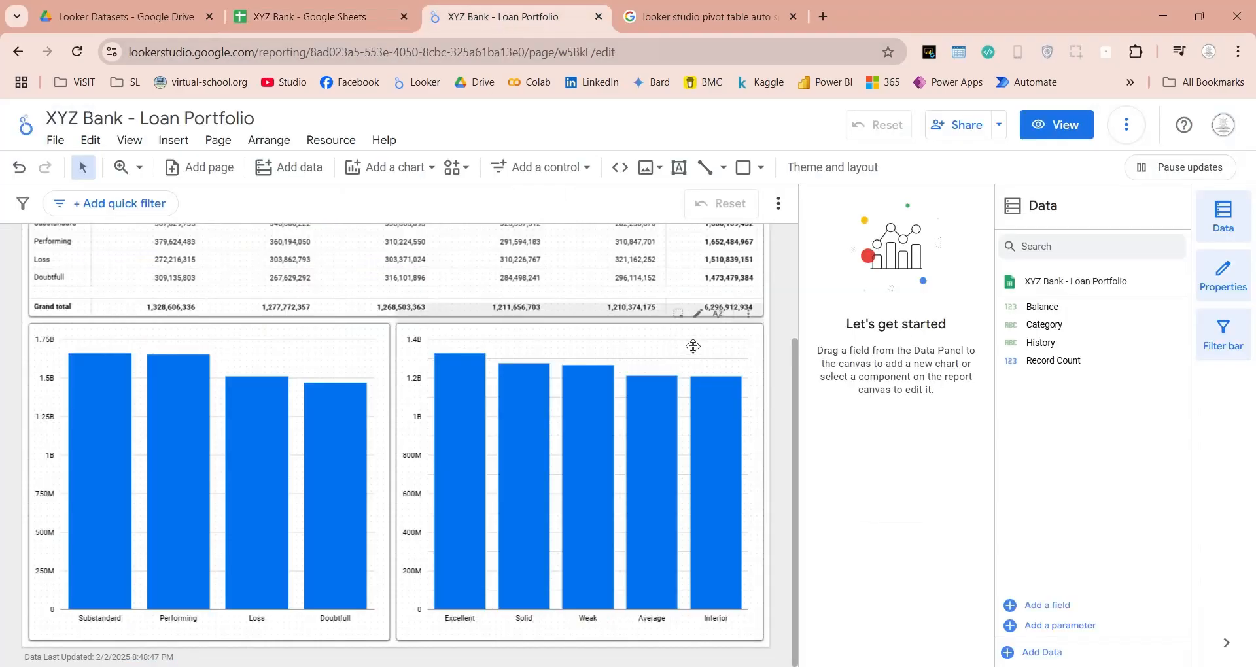
{"action": "right_click", "coordinate": [771, 322]}
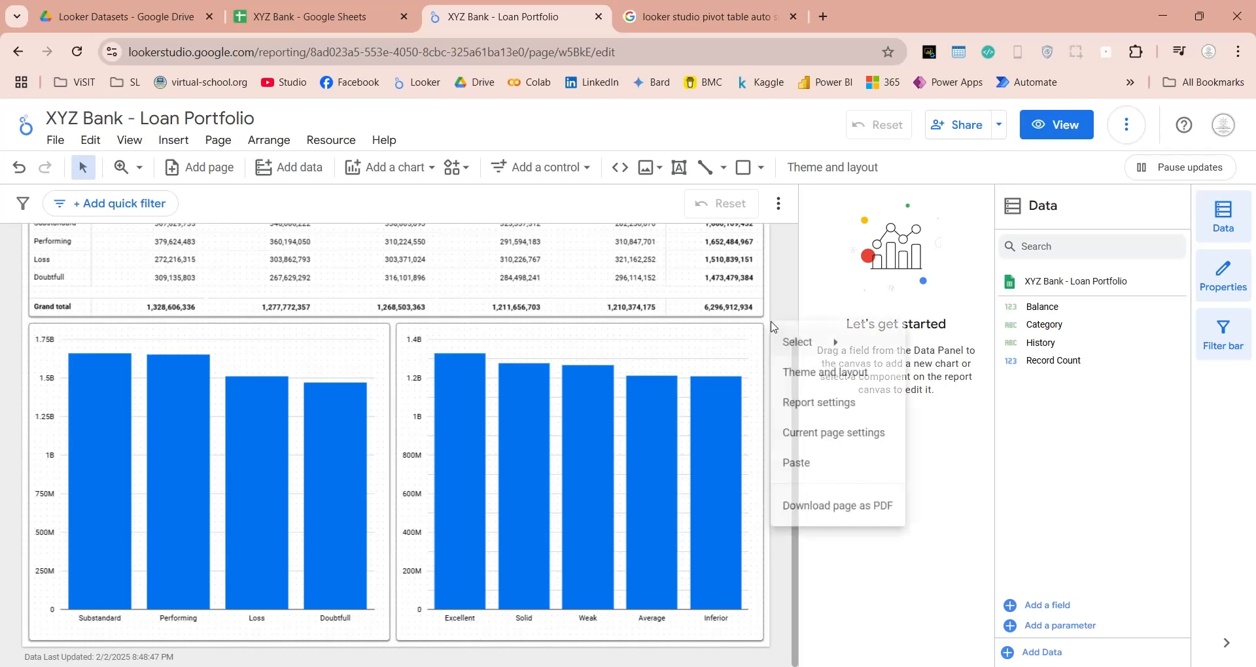
{"action": "left_click", "coordinate": [804, 412]}
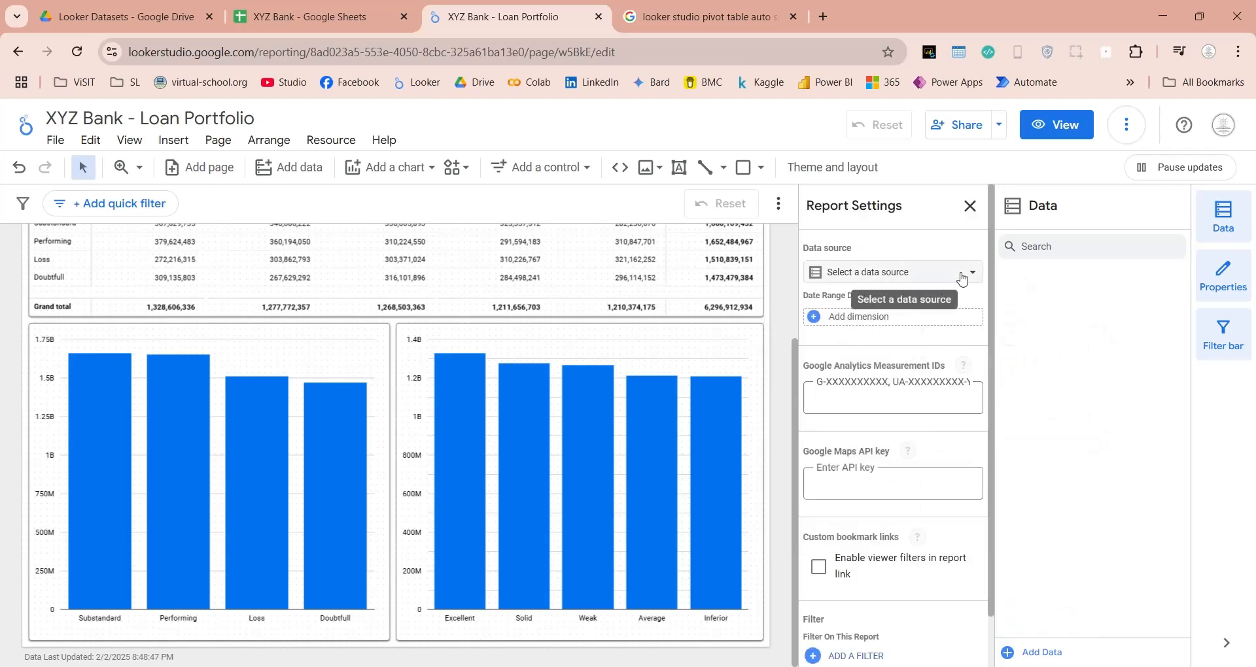
{"action": "left_click", "coordinate": [961, 278]}
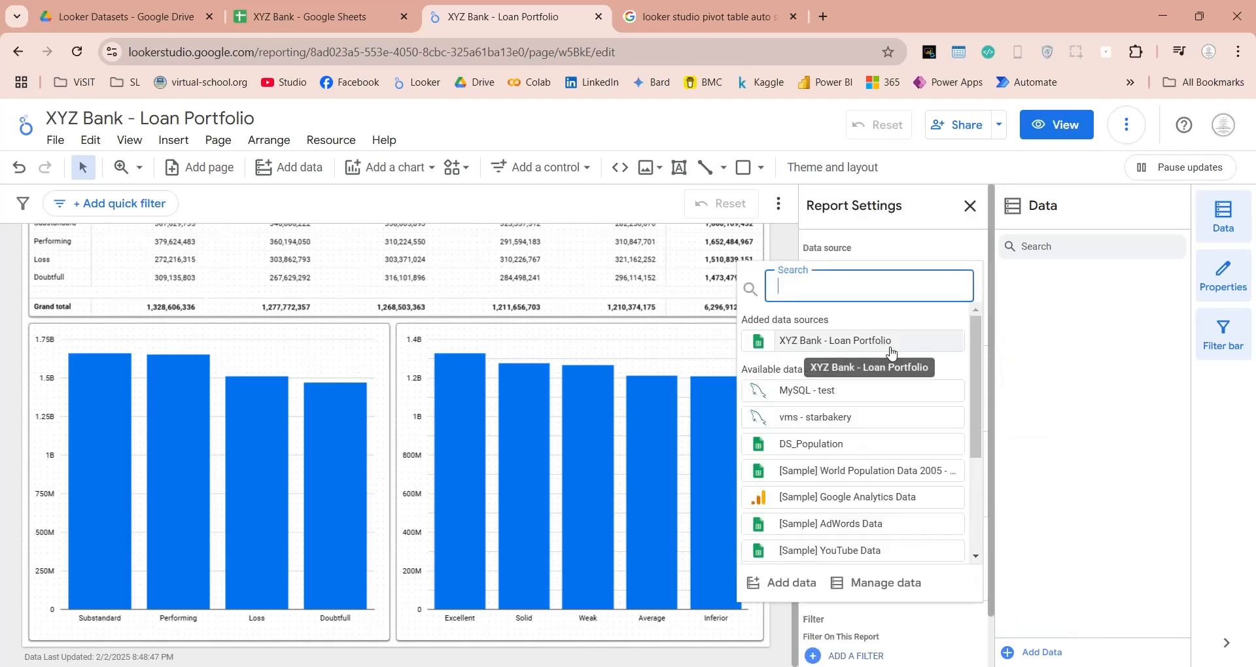
{"action": "left_click", "coordinate": [879, 582]}
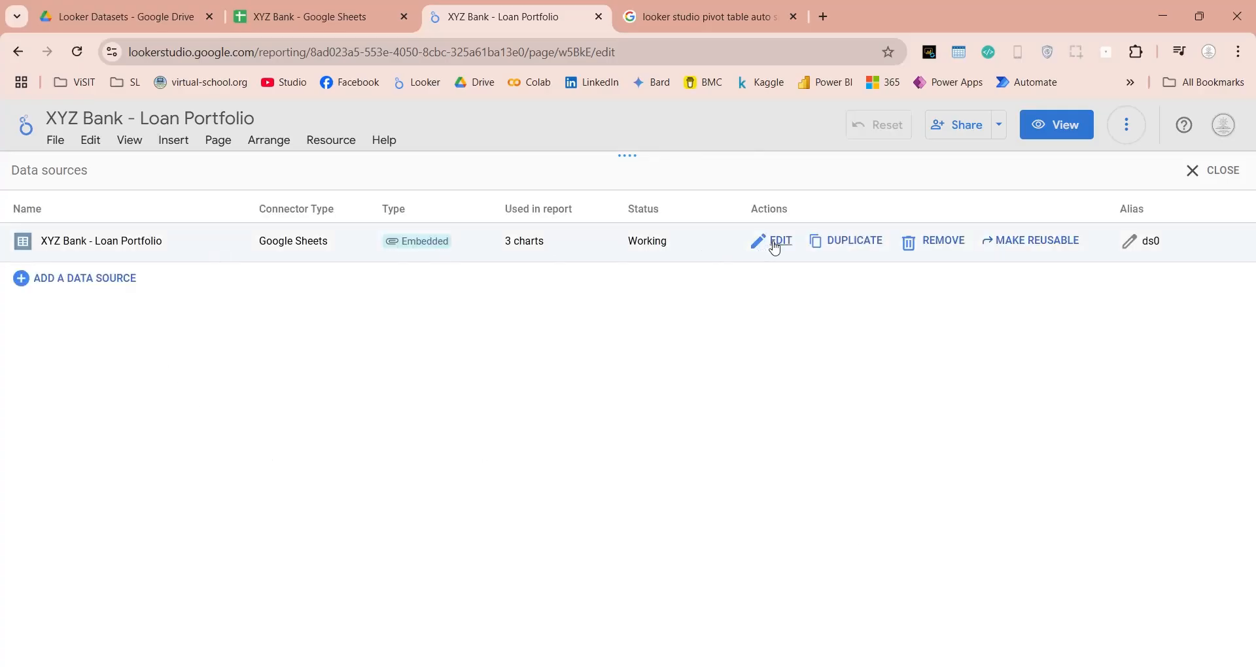
{"action": "left_click", "coordinate": [775, 244]}
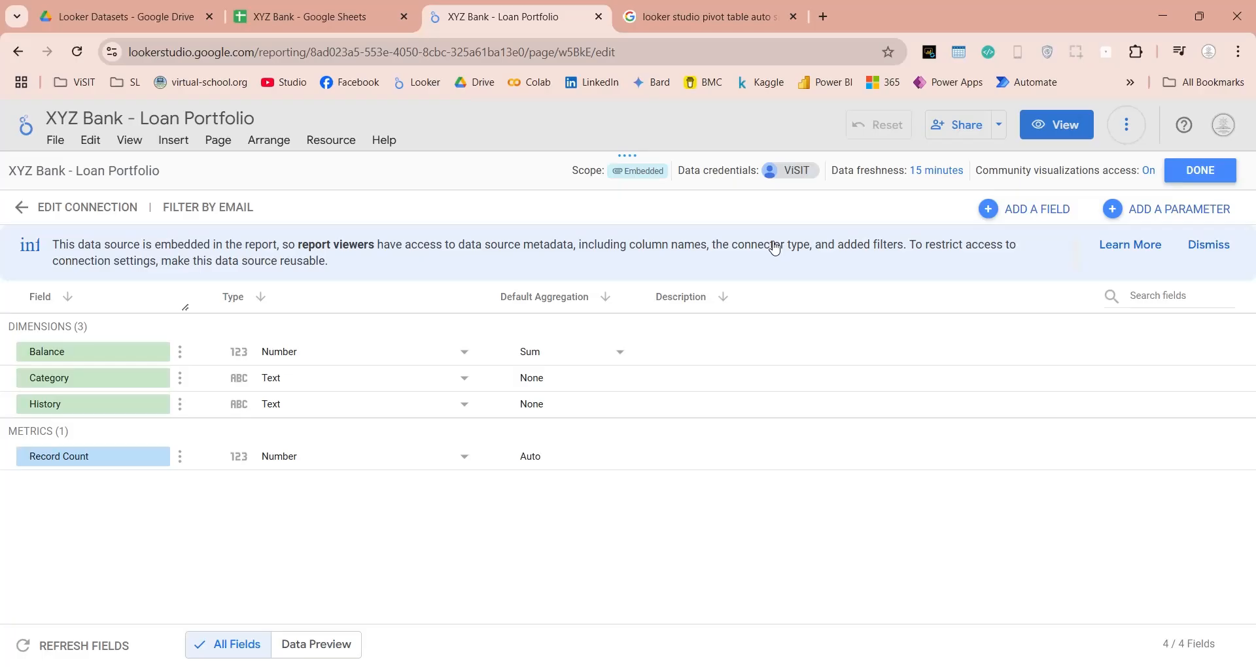
Reconnect the data source to the Loan Portfolio worksheet, applying the new Category_Order and History_Order fields, and return to the report canvas.
{"action": "left_click", "coordinate": [59, 208]}
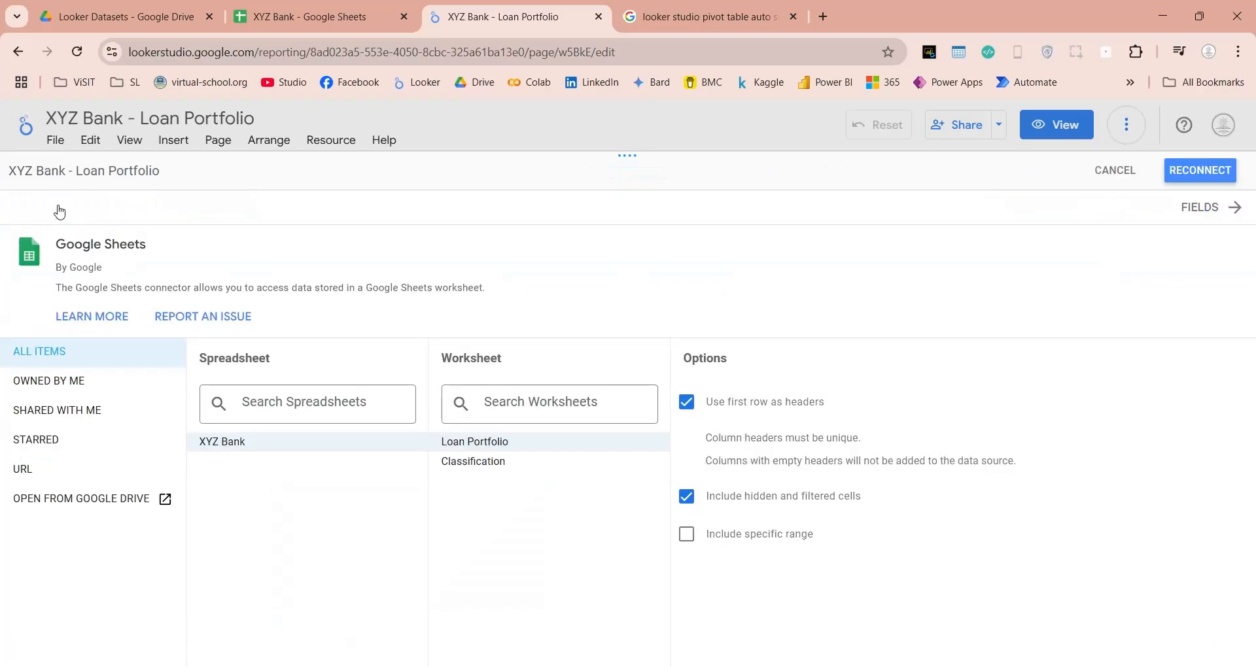
{"action": "left_click", "coordinate": [1195, 173]}
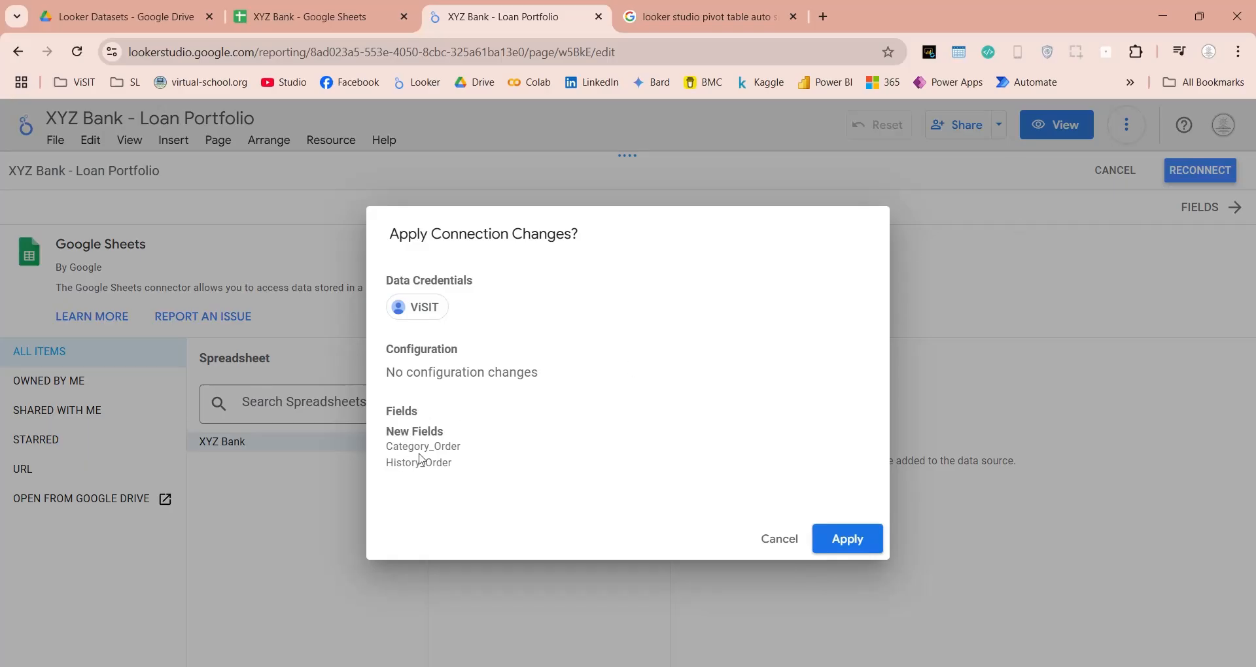
{"action": "left_click", "coordinate": [870, 550]}
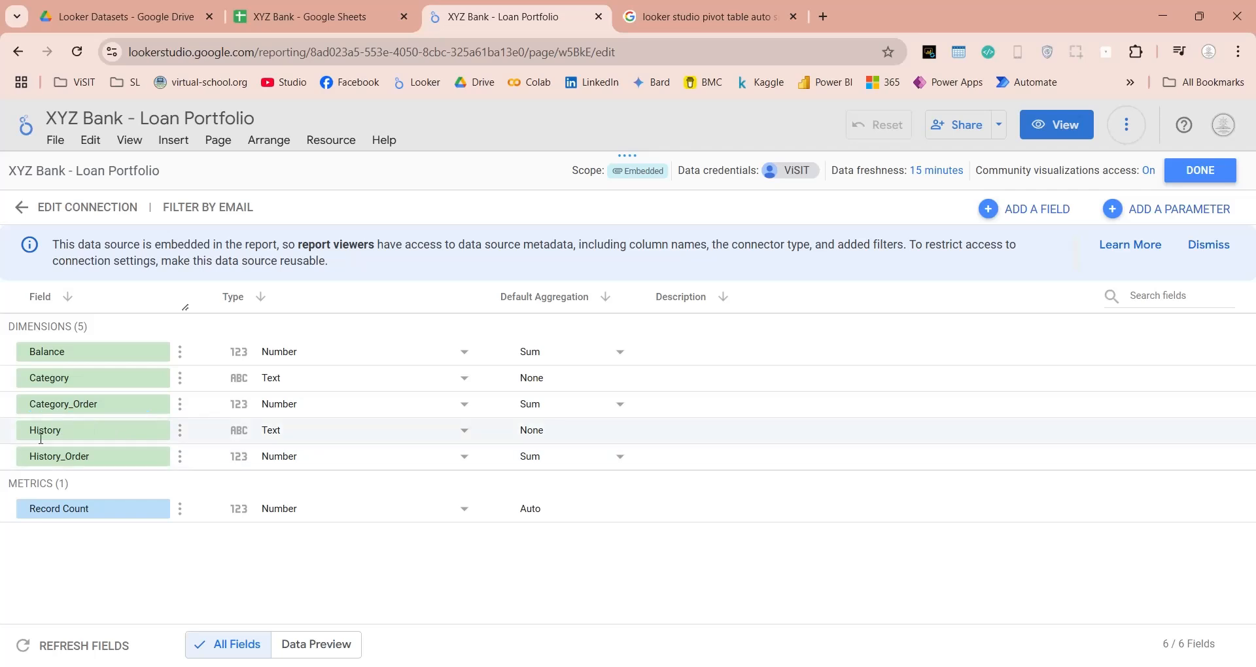
{"action": "left_click", "coordinate": [1228, 175]}
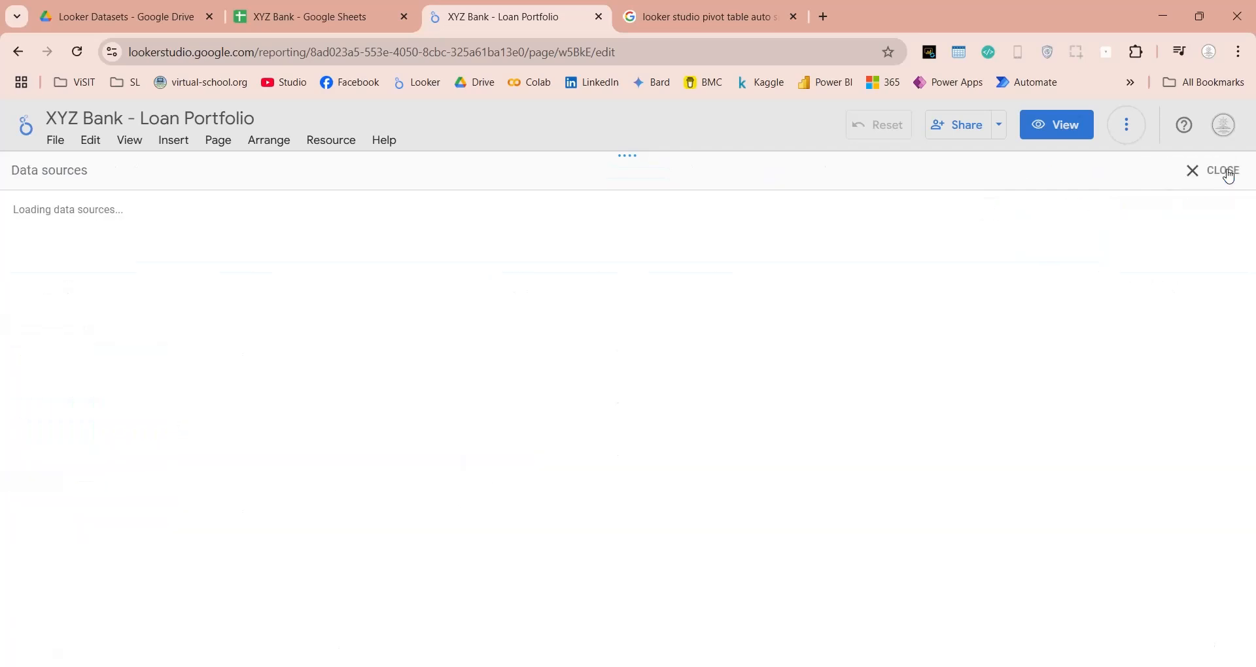
{"action": "left_click", "coordinate": [1228, 172]}
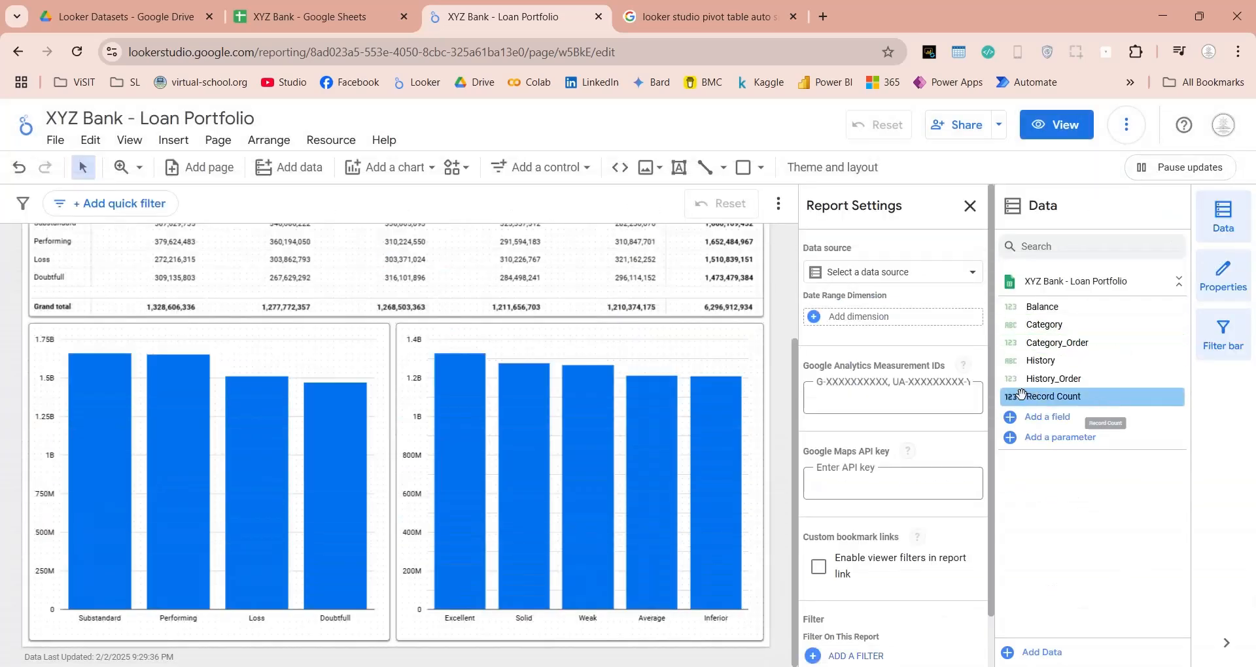
Sort the right column chart by History_Order in ascending order.
{"action": "left_click", "coordinate": [745, 634]}
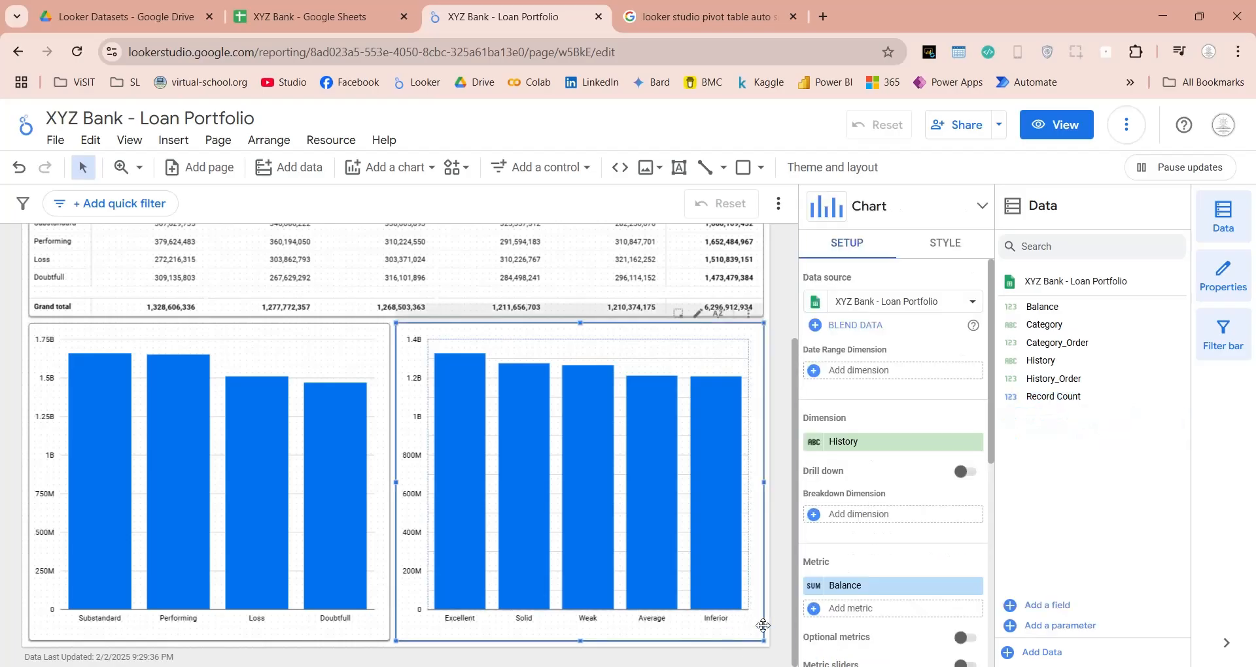
{"action": "scroll", "coordinate": [922, 527], "scroll_direction": "down", "scroll_amount": 3}
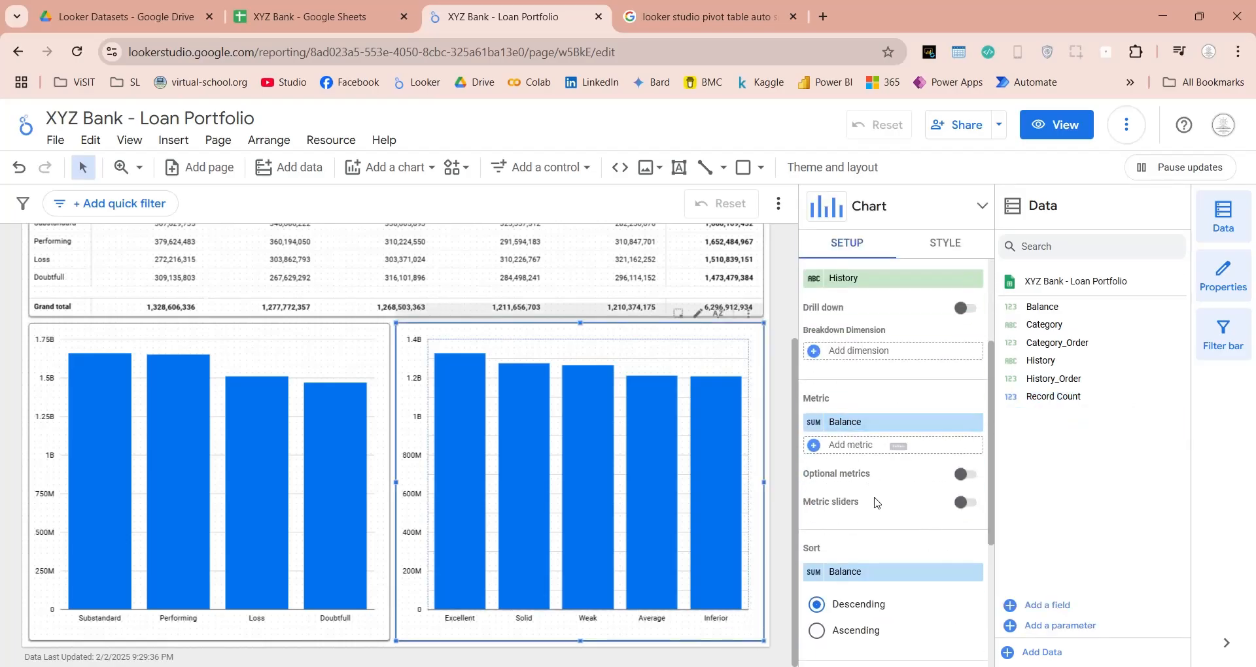
{"action": "scroll", "coordinate": [859, 436], "scroll_direction": "down", "scroll_amount": 3}
{"action": "left_click", "coordinate": [867, 411]}
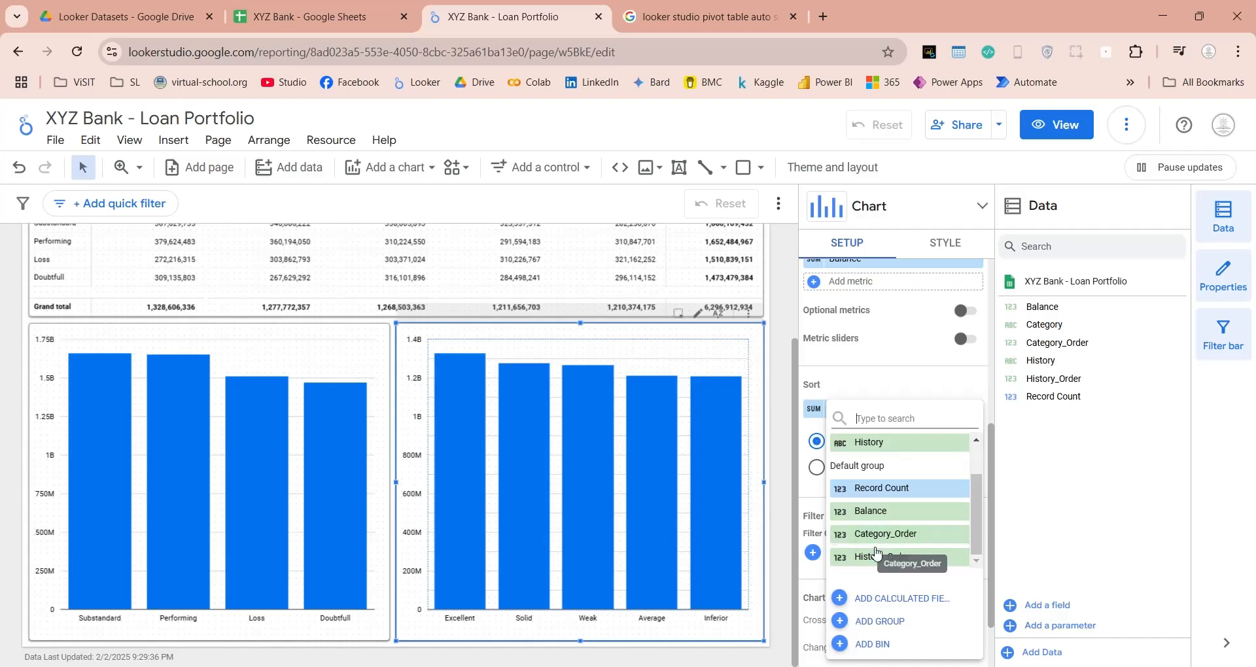
{"action": "left_click", "coordinate": [883, 557]}
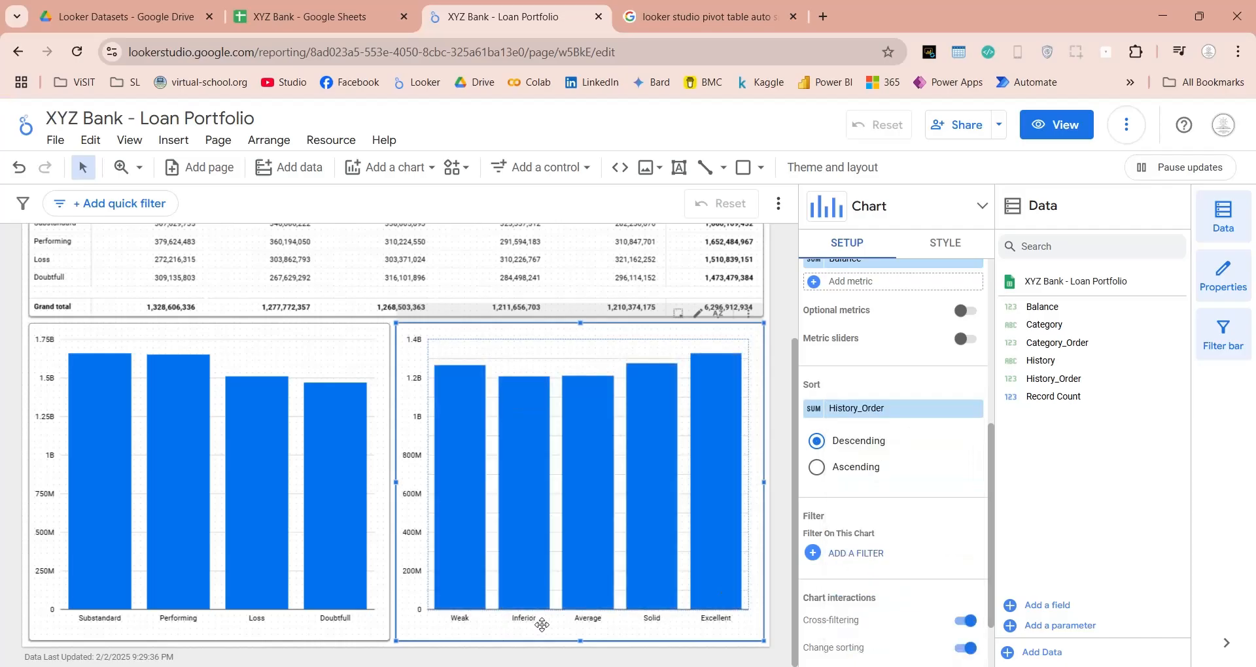
{"action": "left_click", "coordinate": [817, 468]}
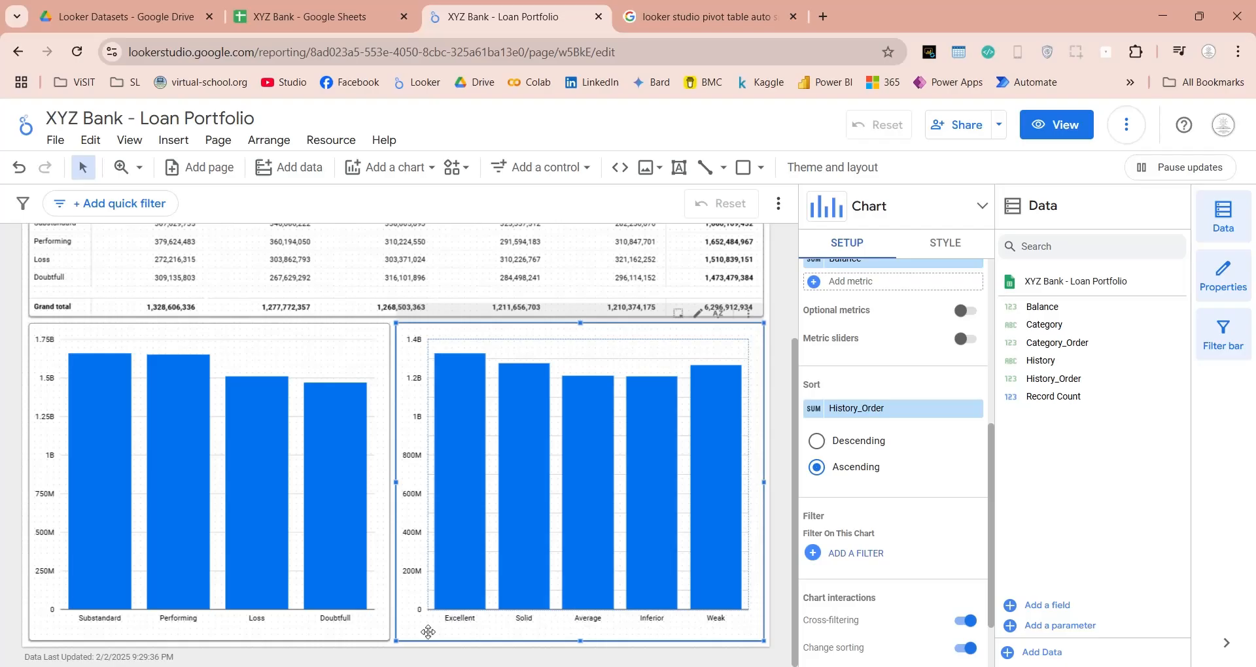
Sort the Category column chart by Category_Order in ascending order.
{"action": "left_click", "coordinate": [373, 633]}
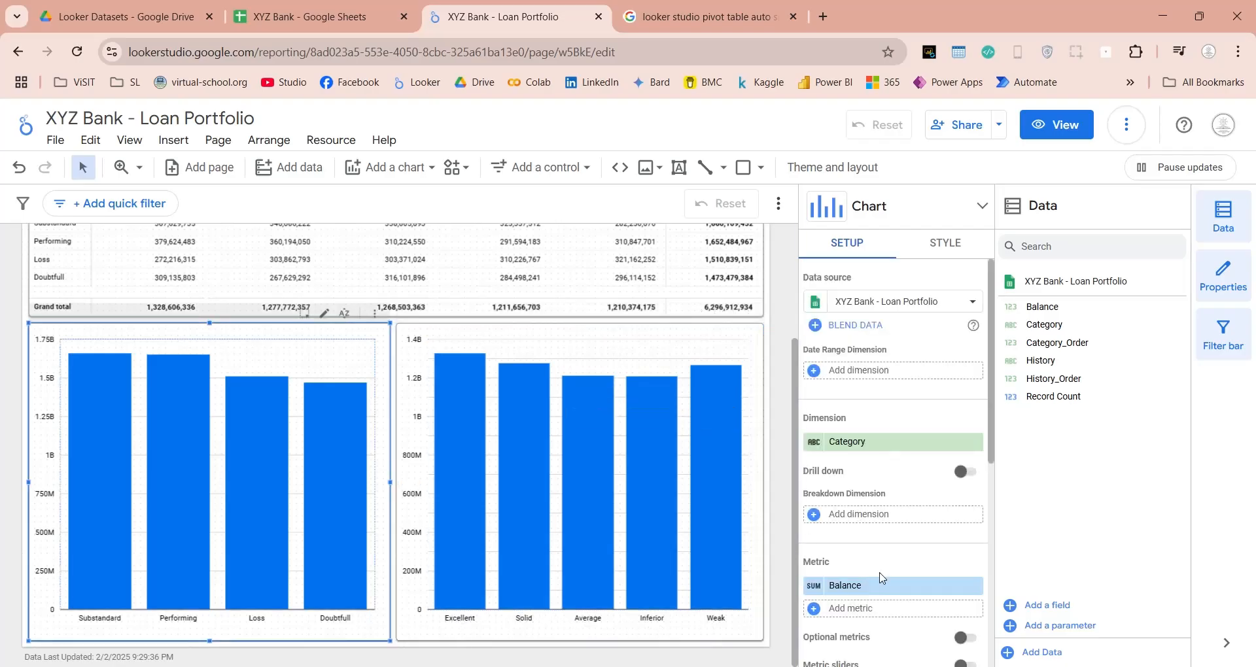
{"action": "scroll", "coordinate": [880, 569], "scroll_direction": "down", "scroll_amount": 5}
{"action": "scroll", "coordinate": [875, 513], "scroll_direction": "up", "scroll_amount": 5}
{"action": "scroll", "coordinate": [869, 543], "scroll_direction": "down", "scroll_amount": 4}
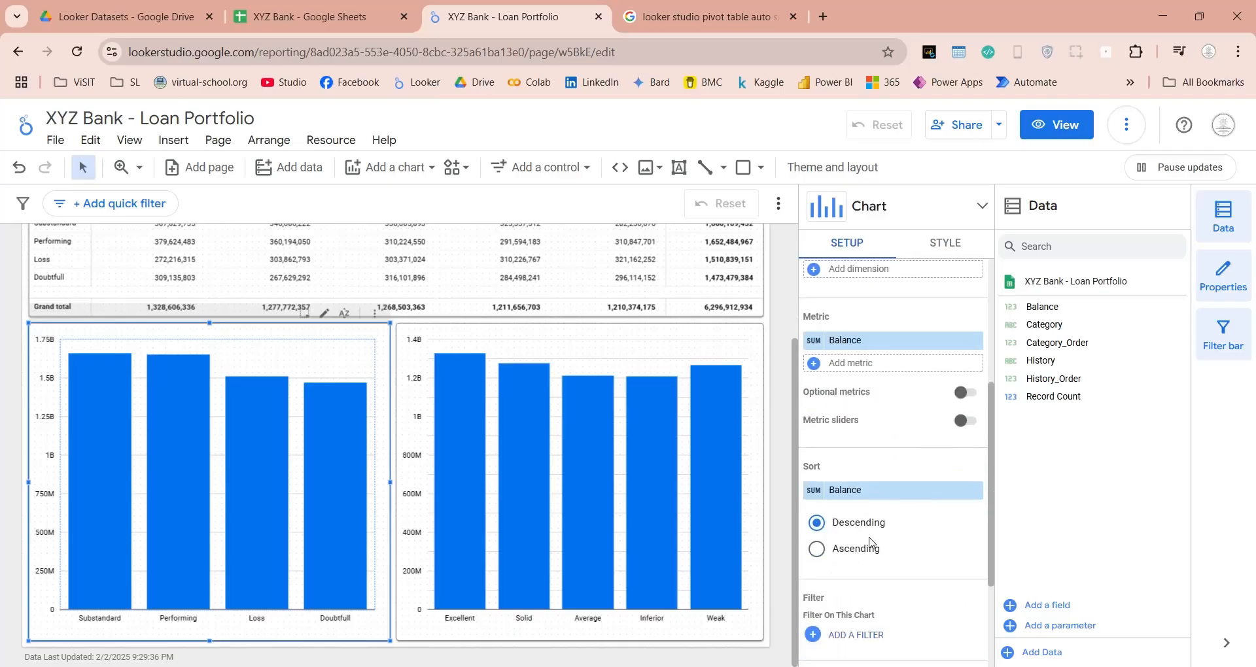
{"action": "left_click", "coordinate": [854, 494]}
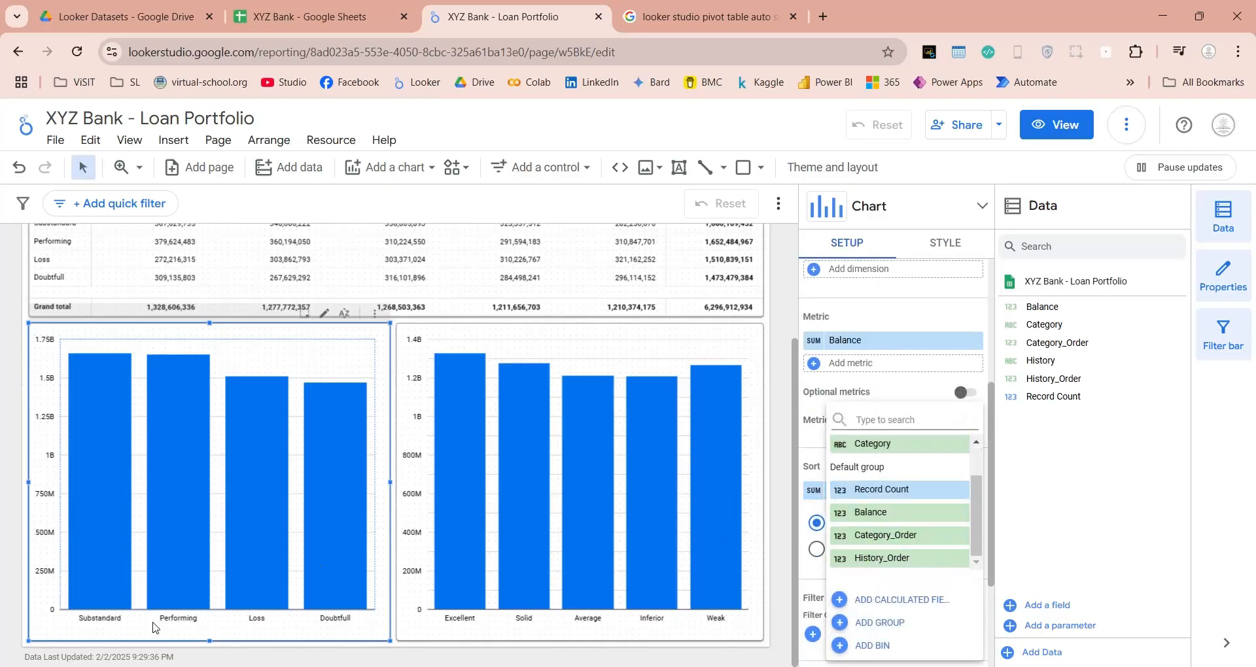
{"action": "left_click", "coordinate": [887, 540]}
{"action": "left_click", "coordinate": [842, 551]}
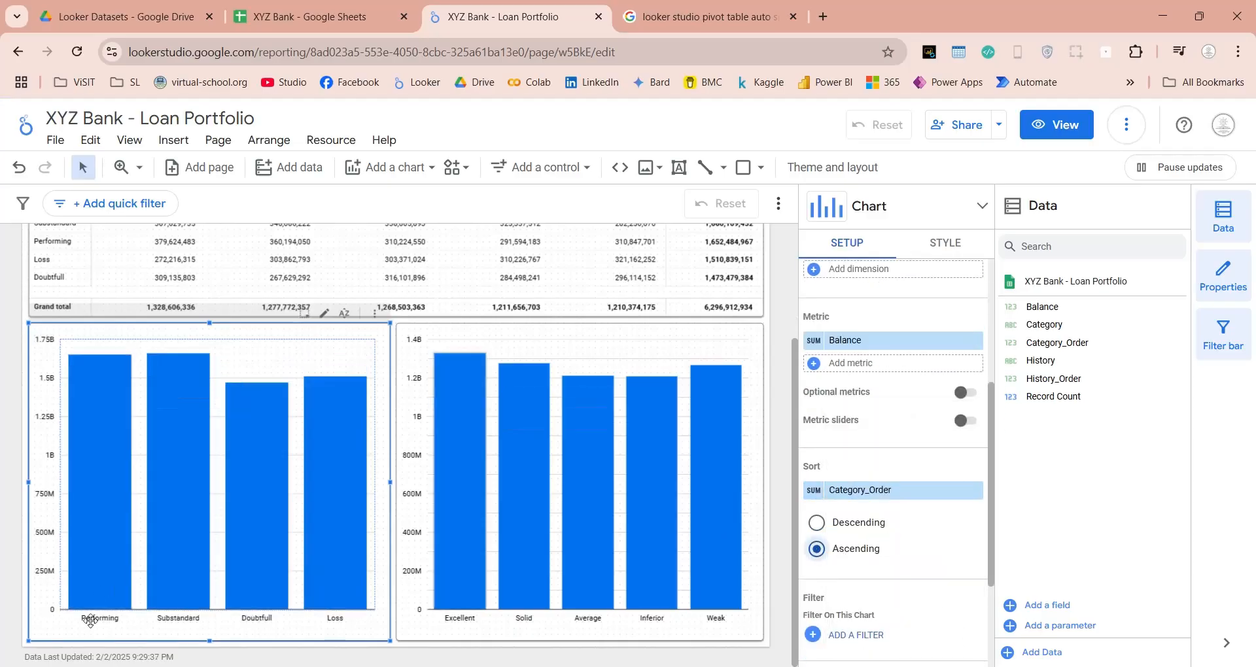
Sort the pivot table's rows by Category_Order in ascending order.
{"action": "scroll", "coordinate": [294, 620], "scroll_direction": "up", "scroll_amount": 3}
{"action": "left_click", "coordinate": [523, 350]}
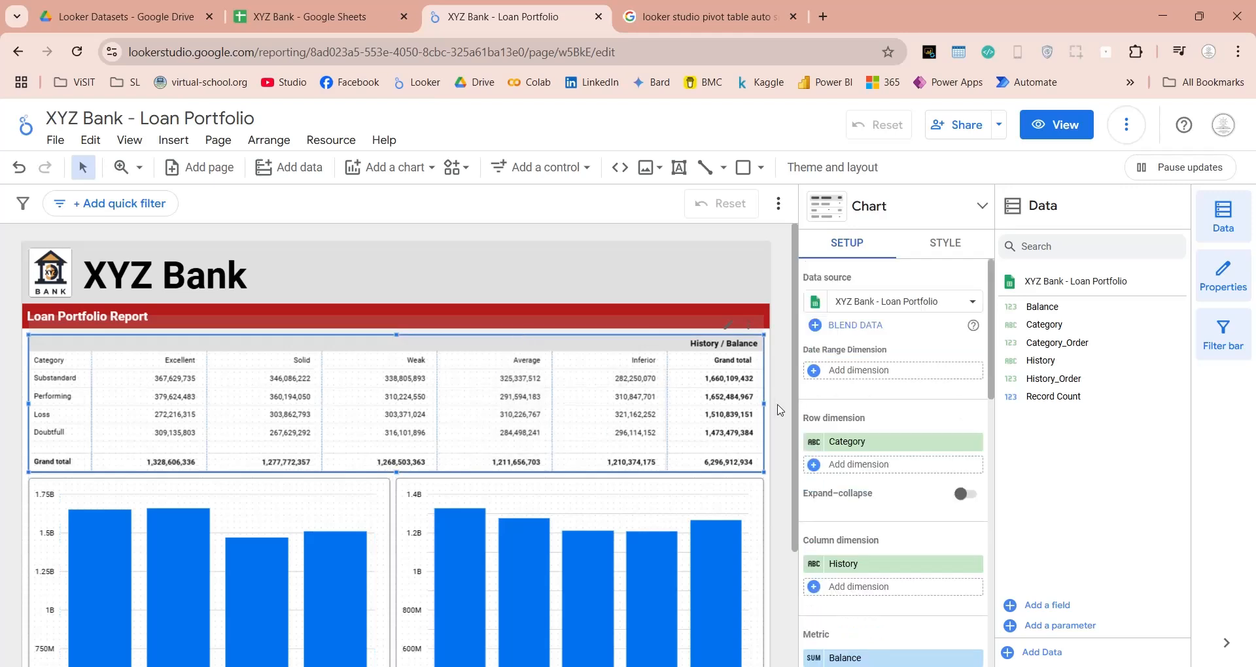
{"action": "scroll", "coordinate": [873, 495], "scroll_direction": "down", "scroll_amount": 3}
{"action": "scroll", "coordinate": [873, 495], "scroll_direction": "down", "scroll_amount": 4}
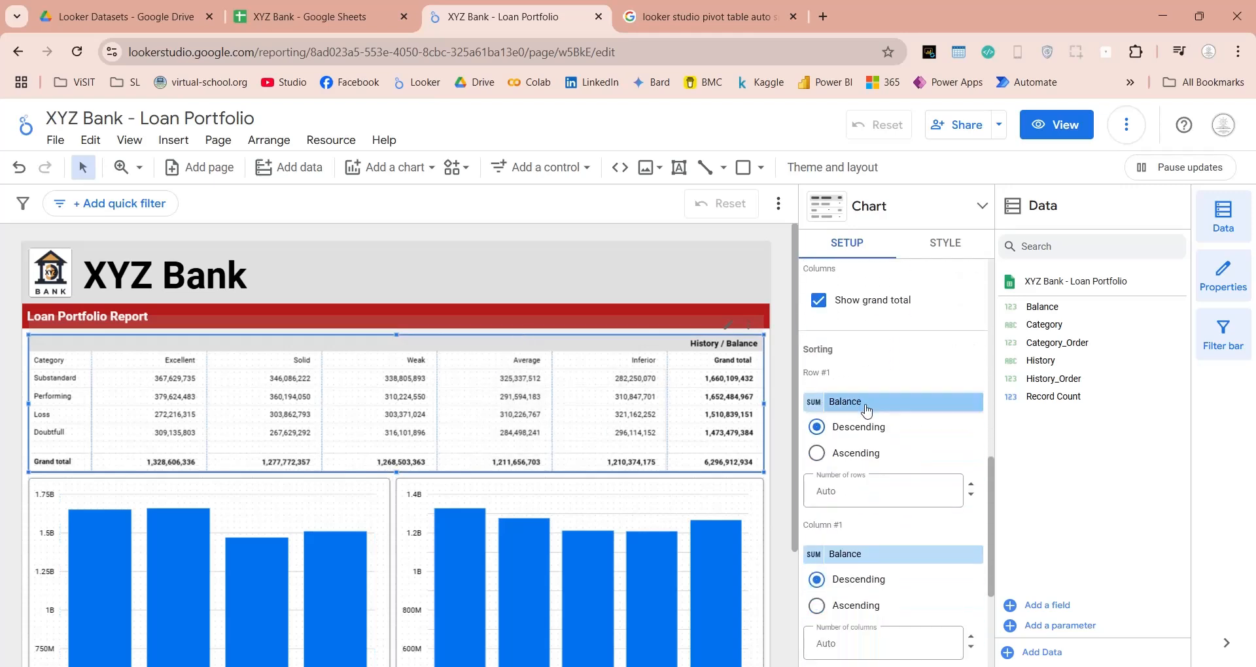
{"action": "left_click", "coordinate": [864, 403]}
{"action": "scroll", "coordinate": [870, 477], "scroll_direction": "down", "scroll_amount": 1}
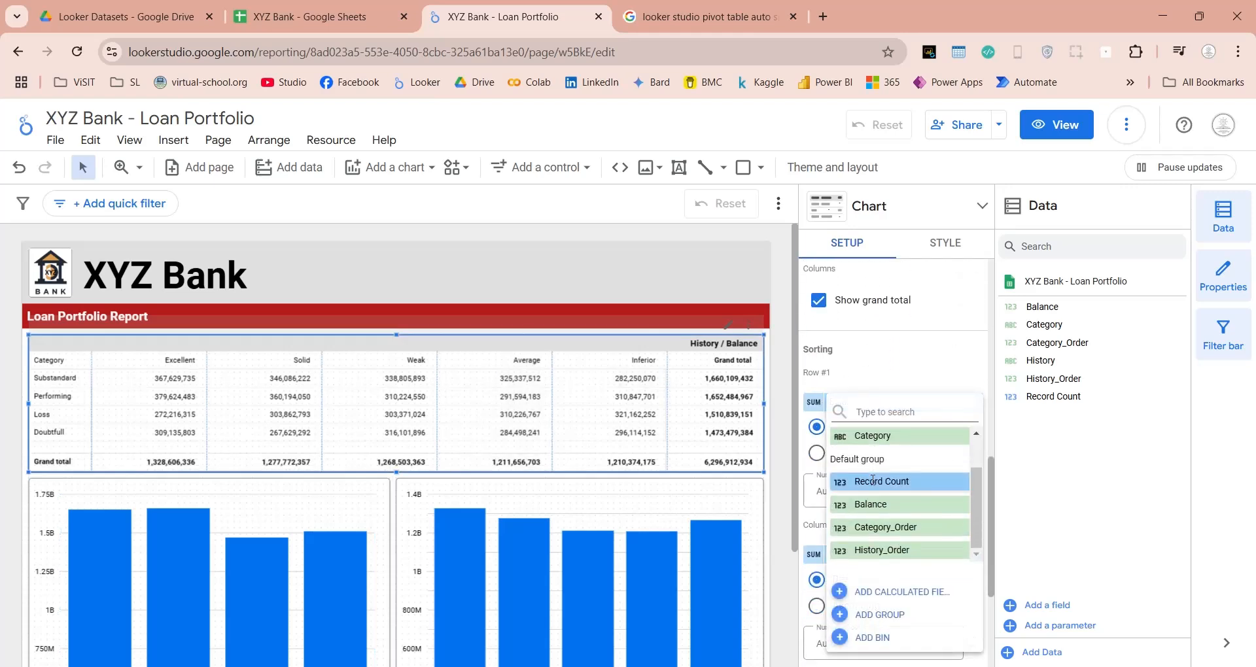
{"action": "left_click", "coordinate": [877, 535]}
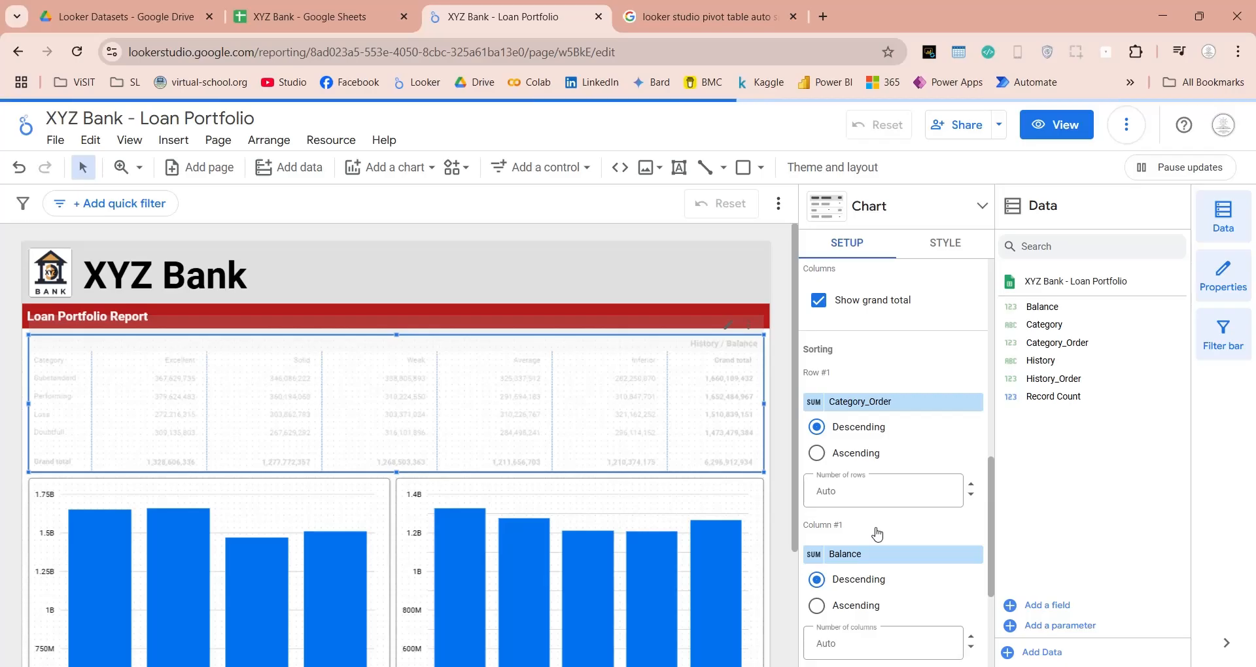
{"action": "left_click", "coordinate": [834, 454]}
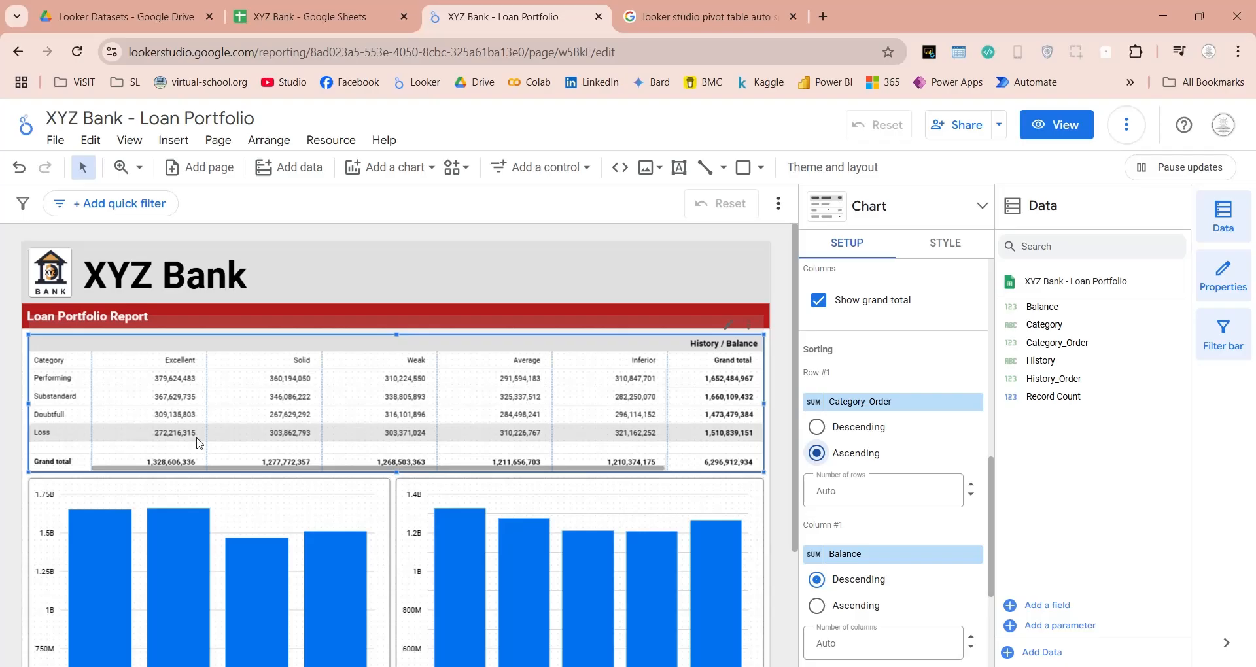
Sort the pivot table's columns by History_Order in ascending order.
{"action": "scroll", "coordinate": [866, 487], "scroll_direction": "down", "scroll_amount": 1}
{"action": "left_click", "coordinate": [862, 476]}
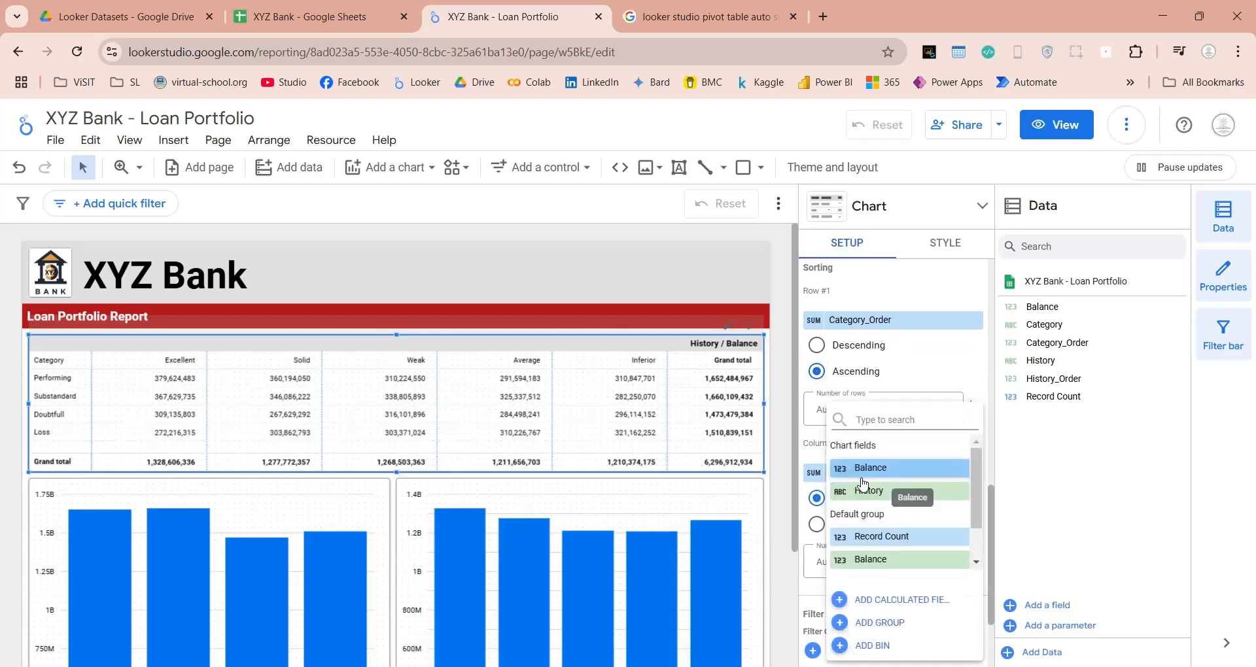
{"action": "scroll", "coordinate": [862, 484], "scroll_direction": "down", "scroll_amount": 2}
{"action": "left_click", "coordinate": [874, 557]}
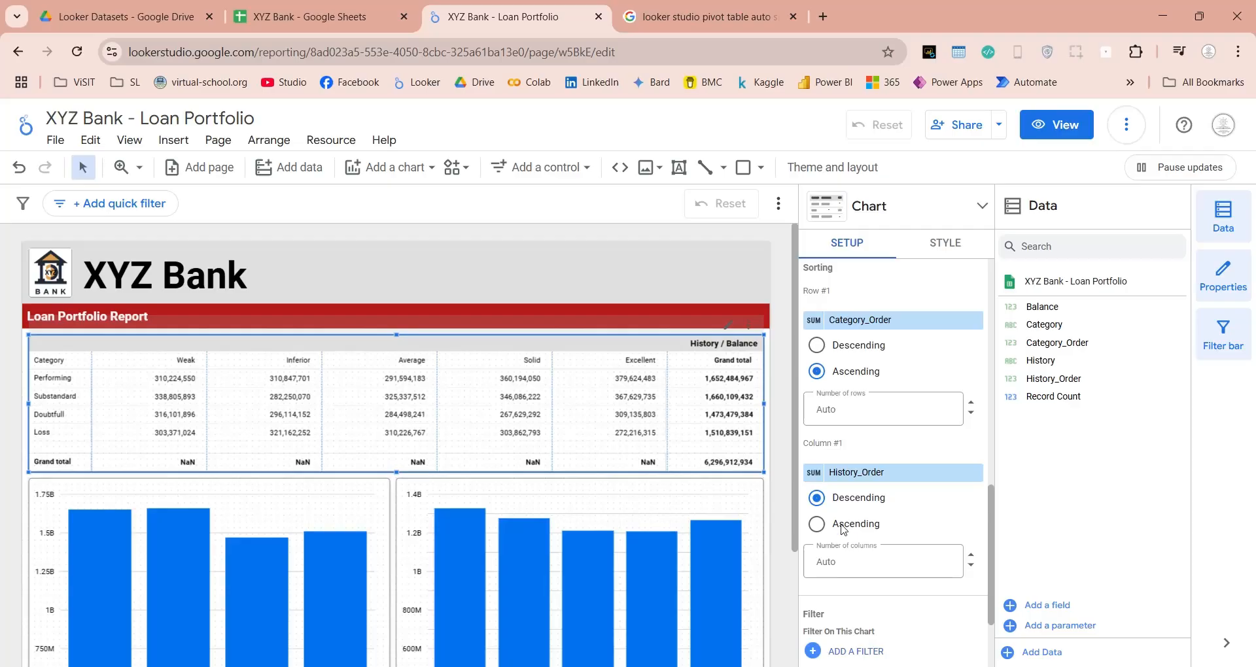
{"action": "left_click", "coordinate": [844, 529]}
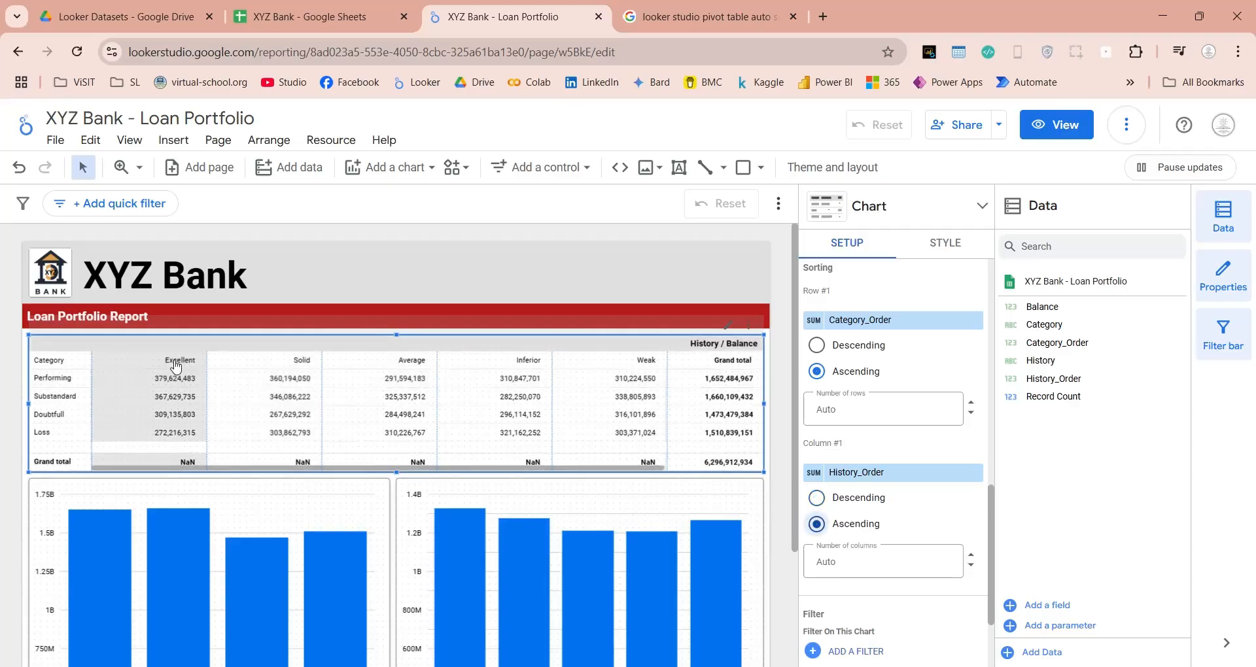
Switch the report to view mode and reduce the page zoom to 67% to check the whole report.
{"action": "left_click", "coordinate": [775, 446]}
{"action": "scroll", "coordinate": [775, 446], "scroll_direction": "down", "scroll_amount": 2}
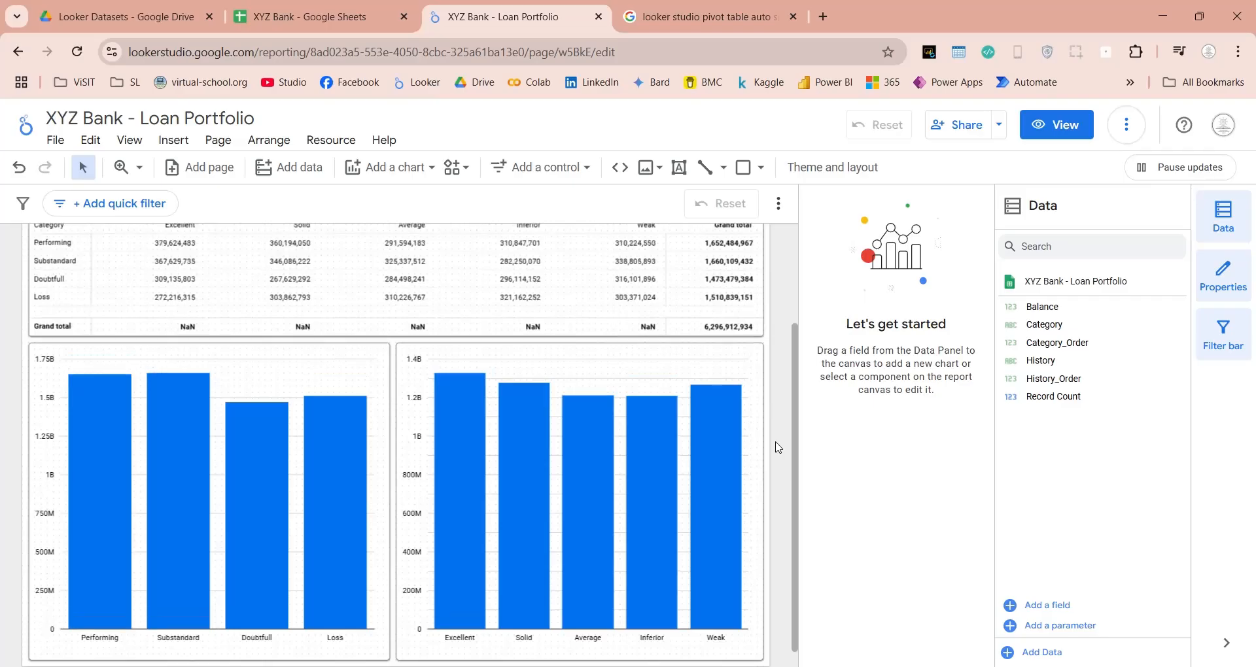
{"action": "scroll", "coordinate": [776, 446], "scroll_direction": "up", "scroll_amount": 3}
{"action": "left_click", "coordinate": [1059, 127]}
{"action": "scroll", "coordinate": [1132, 280], "scroll_direction": "down", "scroll_amount": 3}
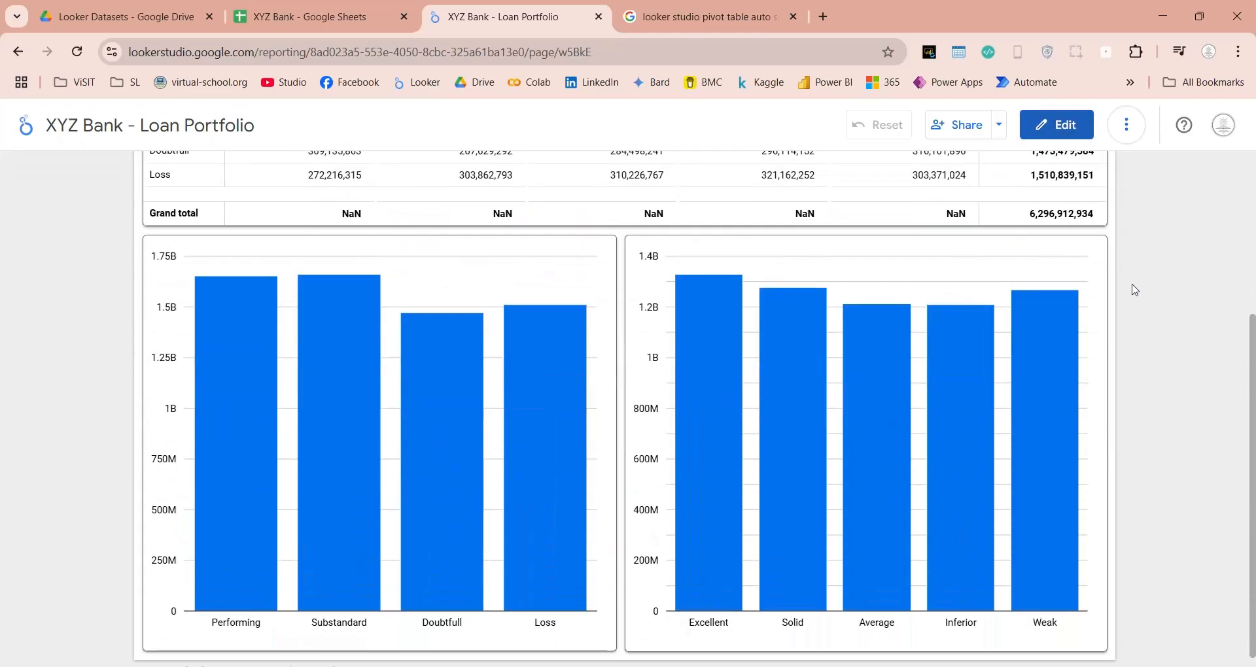
{"action": "scroll", "coordinate": [1134, 290], "scroll_direction": "up", "scroll_amount": 3}
{"action": "key", "text": "ctrl+minus"}
{"action": "key", "text": "ctrl+minus"}
{"action": "key", "text": "ctrl+minus"}
{"action": "key", "text": "ctrl+minus"}
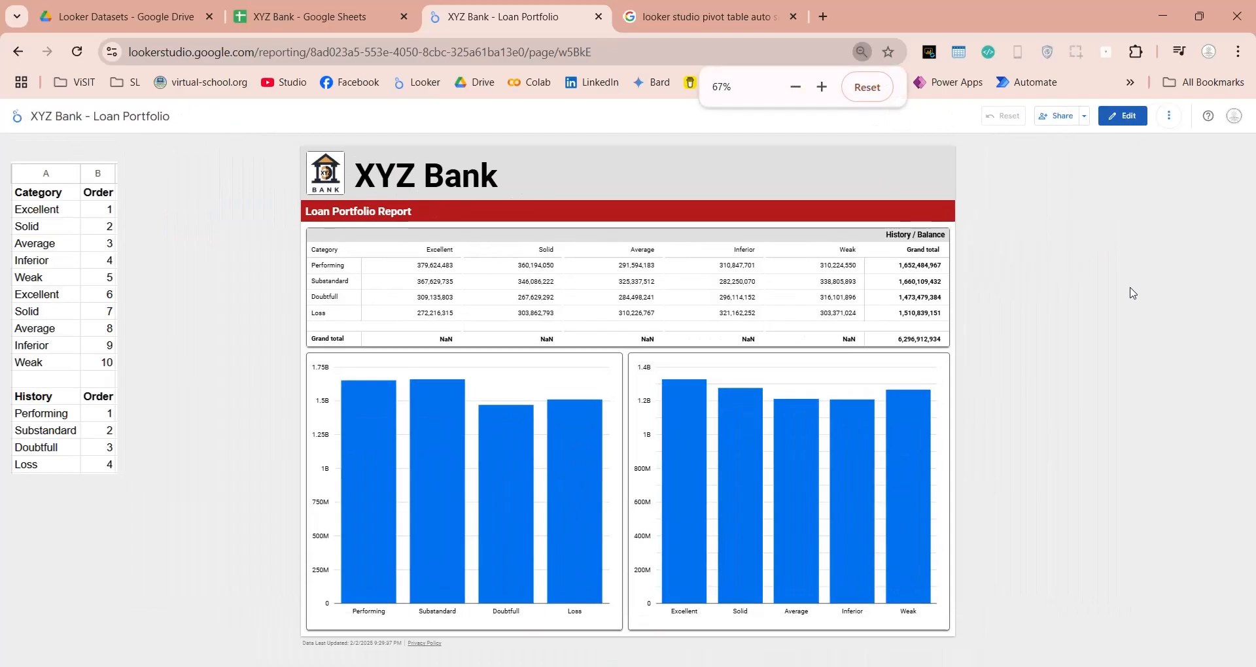